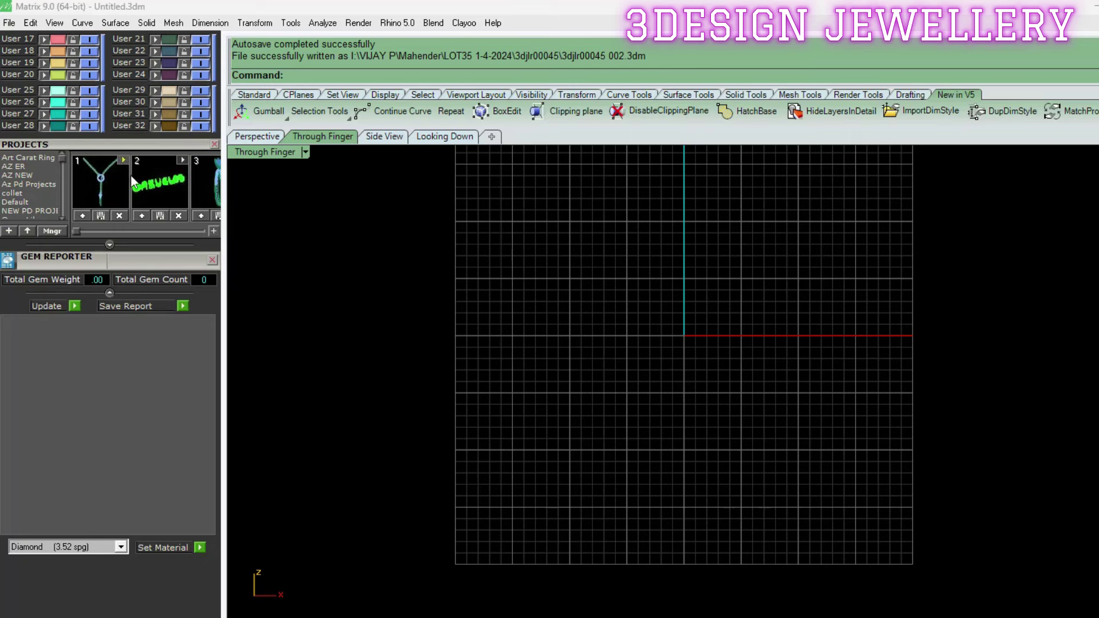
Start the Ring Rail builder from the Tools commands, set to Japanese ring size 16
{"action": "scroll", "coordinate": [168, 163], "scroll_direction": "up", "scroll_amount": 5}
{"action": "scroll", "coordinate": [523, 418], "scroll_direction": "down", "scroll_amount": 2}
{"action": "scroll", "coordinate": [684, 422], "scroll_direction": "up", "scroll_amount": 2}
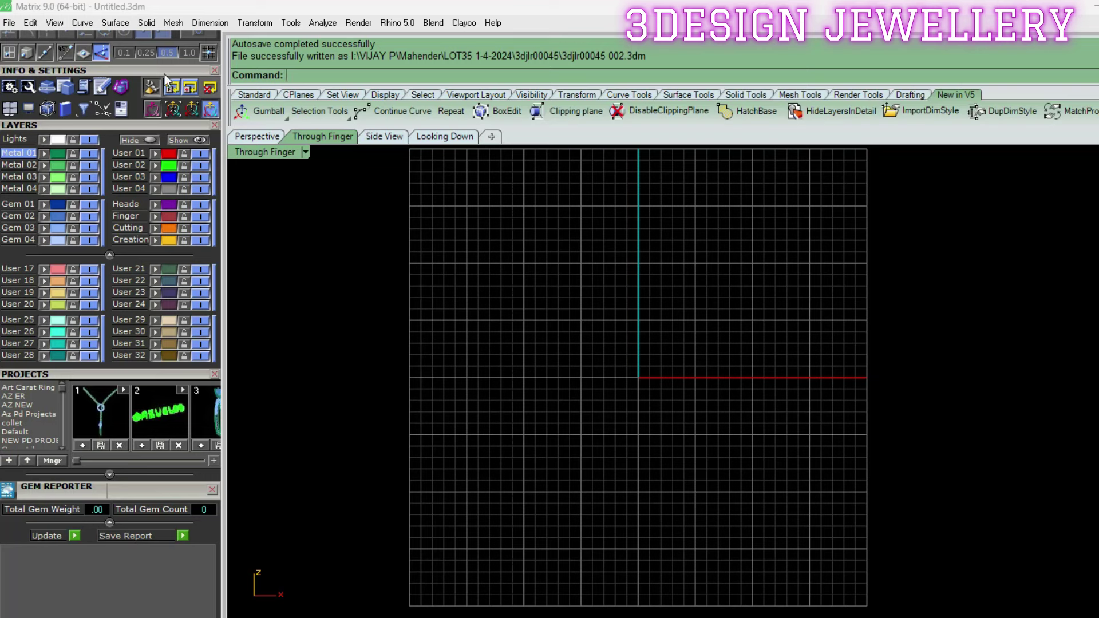
{"action": "scroll", "coordinate": [163, 70], "scroll_direction": "up", "scroll_amount": 5}
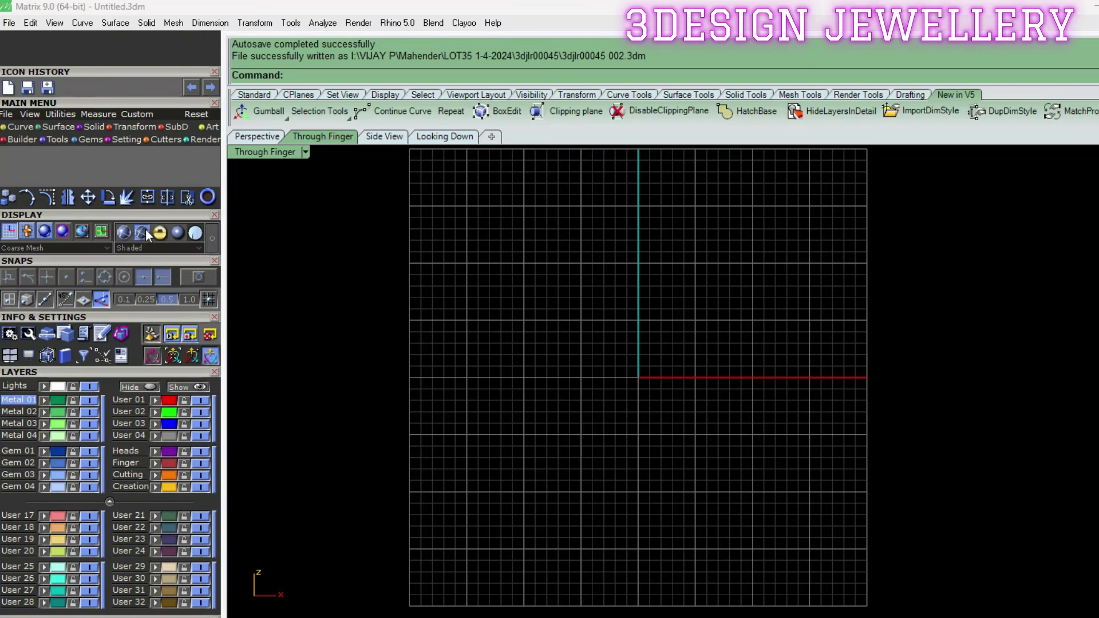
{"action": "left_click", "coordinate": [61, 140]}
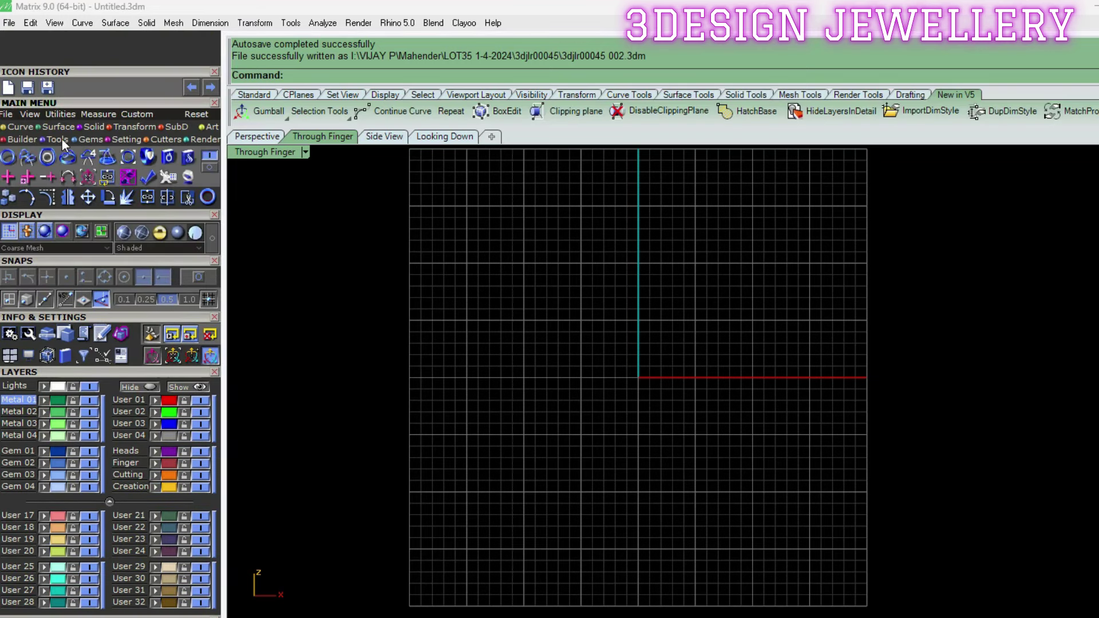
{"action": "left_click", "coordinate": [7, 156]}
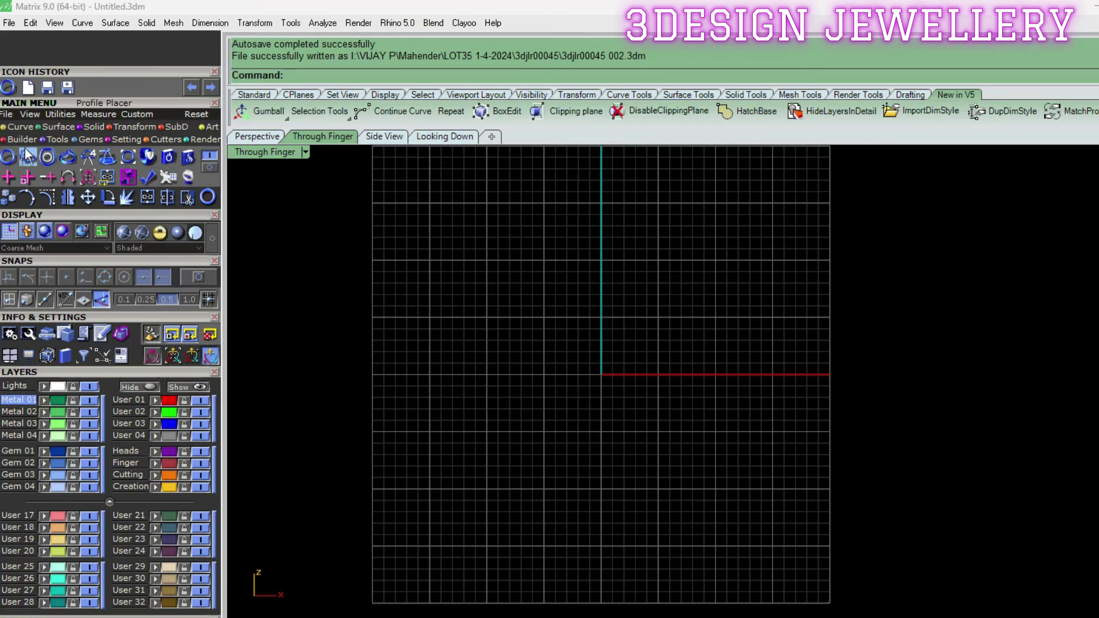
{"action": "scroll", "coordinate": [104, 353], "scroll_direction": "down", "scroll_amount": 3}
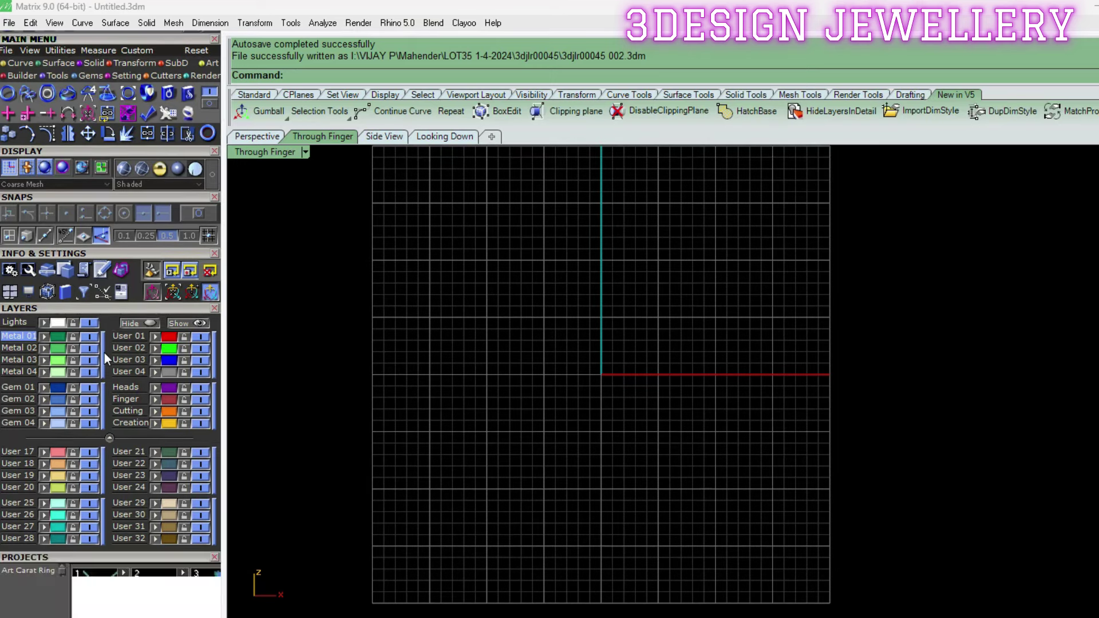
{"action": "scroll", "coordinate": [86, 229], "scroll_direction": "down", "scroll_amount": 5}
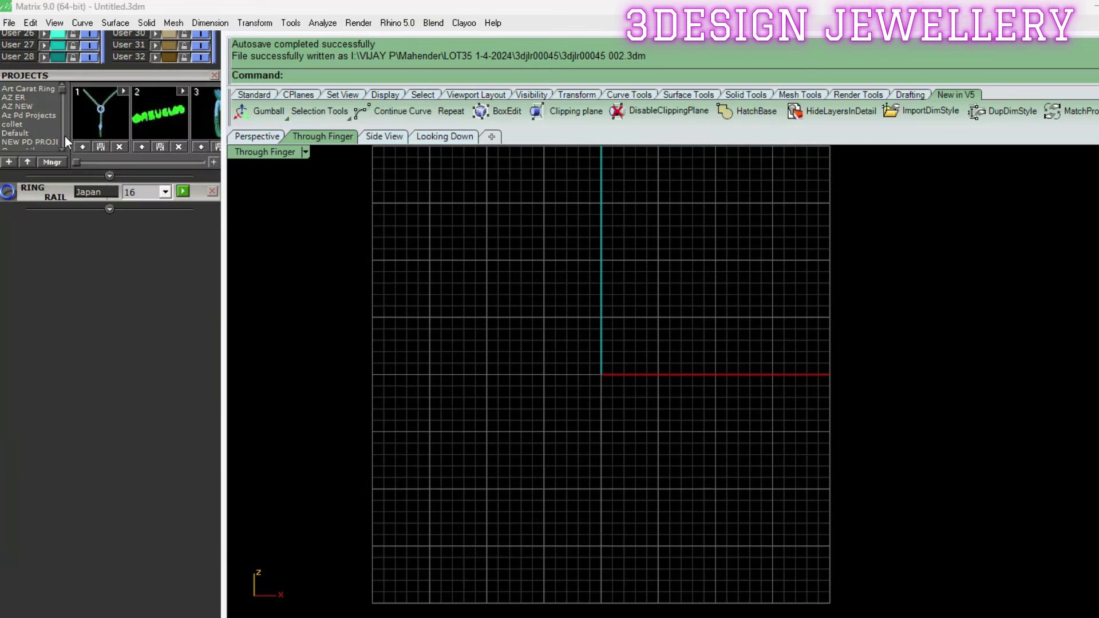
Generate the Japanese size 16 finger circle from the Ring Rail panel
{"action": "left_click", "coordinate": [183, 192]}
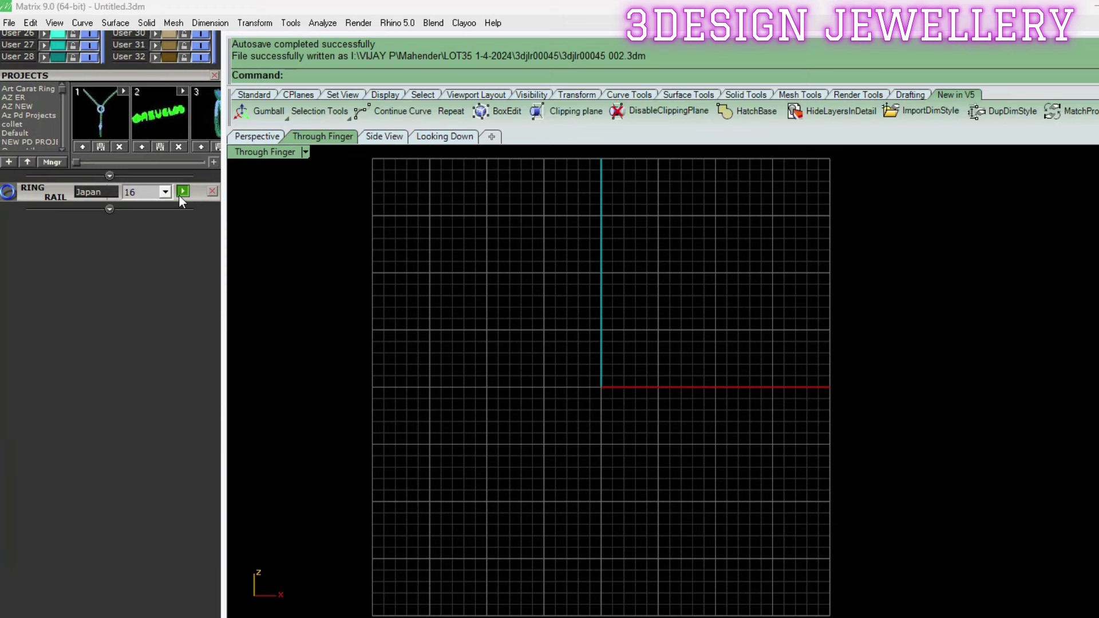
{"action": "scroll", "coordinate": [192, 126], "scroll_direction": "up", "scroll_amount": 2}
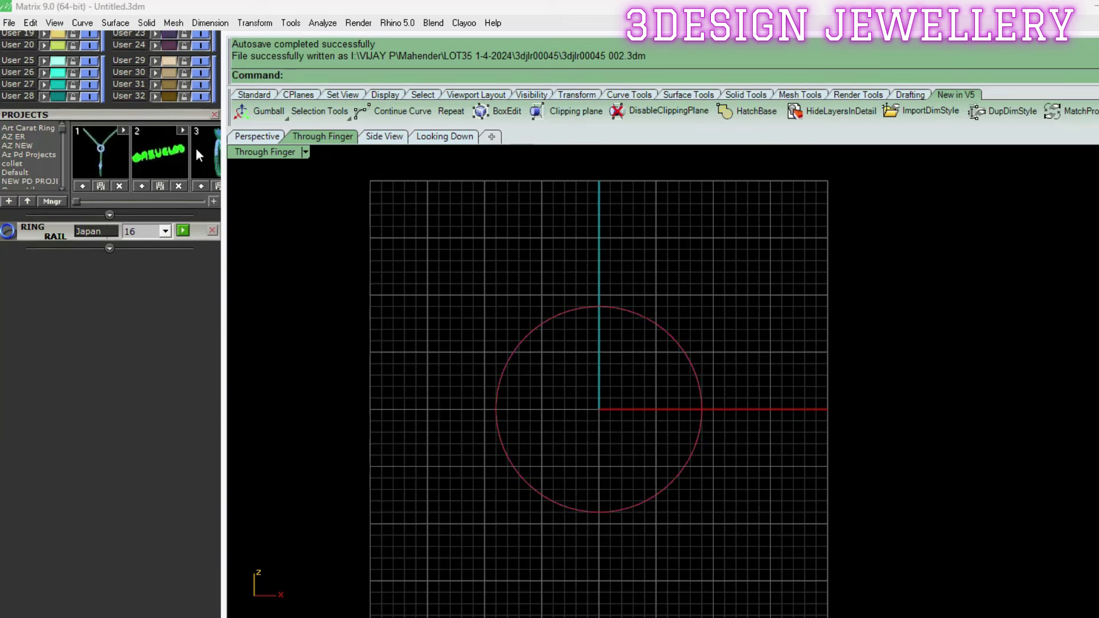
{"action": "scroll", "coordinate": [206, 286], "scroll_direction": "up", "scroll_amount": 3}
{"action": "scroll", "coordinate": [211, 397], "scroll_direction": "up", "scroll_amount": 2}
{"action": "scroll", "coordinate": [771, 416], "scroll_direction": "up", "scroll_amount": 2}
{"action": "left_click", "coordinate": [671, 314]}
{"action": "scroll", "coordinate": [699, 297], "scroll_direction": "down", "scroll_amount": 1}
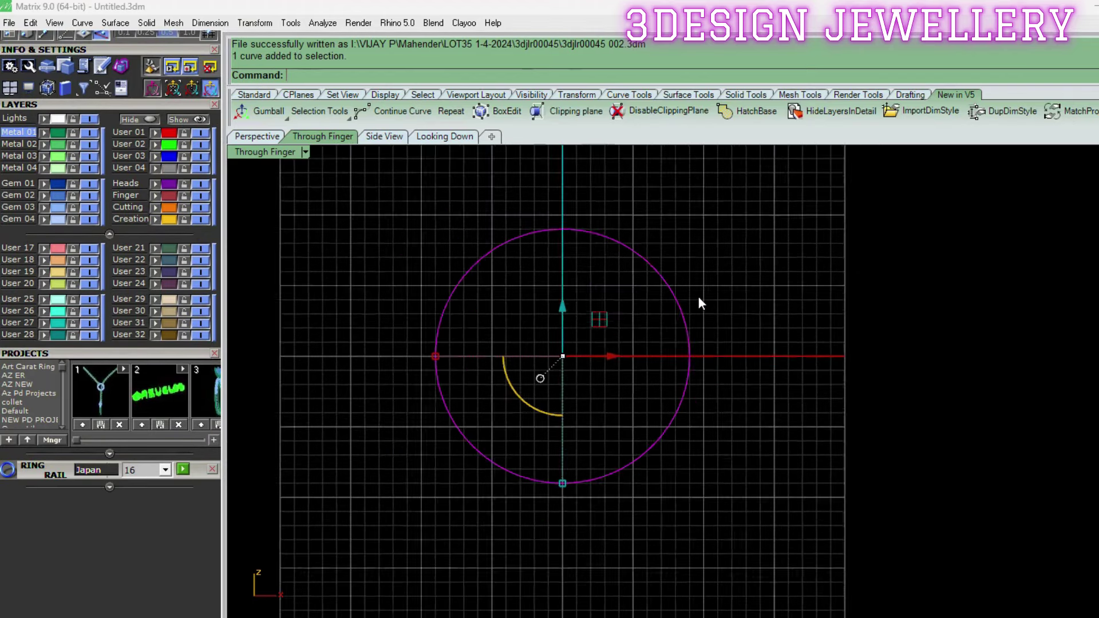
{"action": "scroll", "coordinate": [737, 316], "scroll_direction": "down", "scroll_amount": 1}
{"action": "key", "text": "Escape"}
{"action": "scroll", "coordinate": [721, 346], "scroll_direction": "down", "scroll_amount": 1}
{"action": "scroll", "coordinate": [687, 338], "scroll_direction": "up", "scroll_amount": 1}
{"action": "scroll", "coordinate": [672, 332], "scroll_direction": "up", "scroll_amount": 1}
{"action": "scroll", "coordinate": [669, 330], "scroll_direction": "up", "scroll_amount": 2}
{"action": "scroll", "coordinate": [681, 338], "scroll_direction": "down", "scroll_amount": 3}
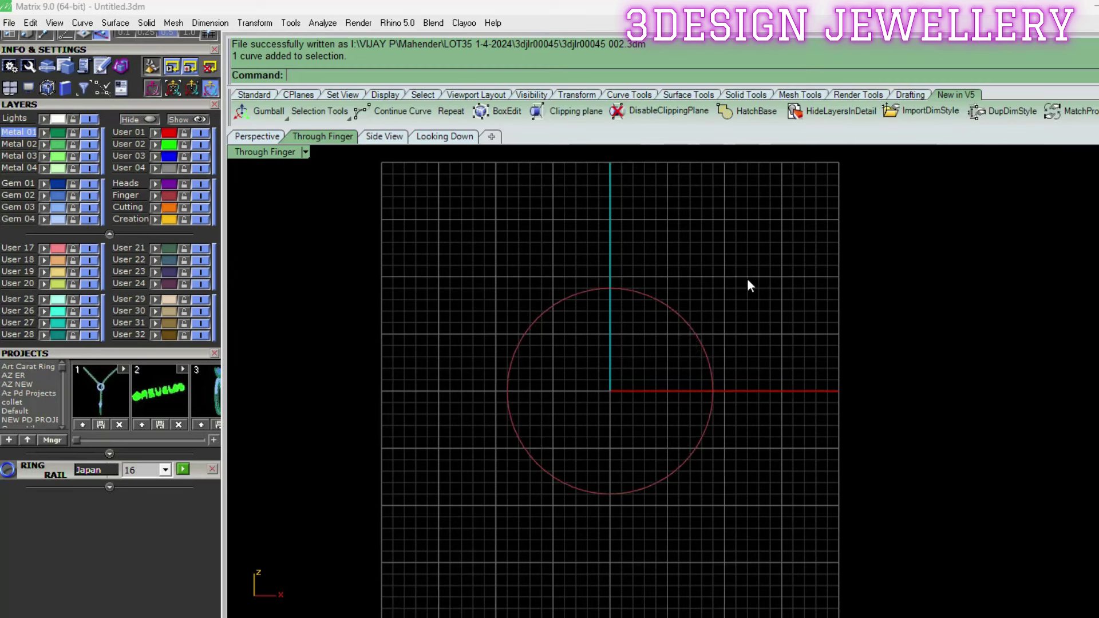
{"action": "scroll", "coordinate": [163, 233], "scroll_direction": "up", "scroll_amount": 5}
{"action": "scroll", "coordinate": [177, 471], "scroll_direction": "up", "scroll_amount": 5}
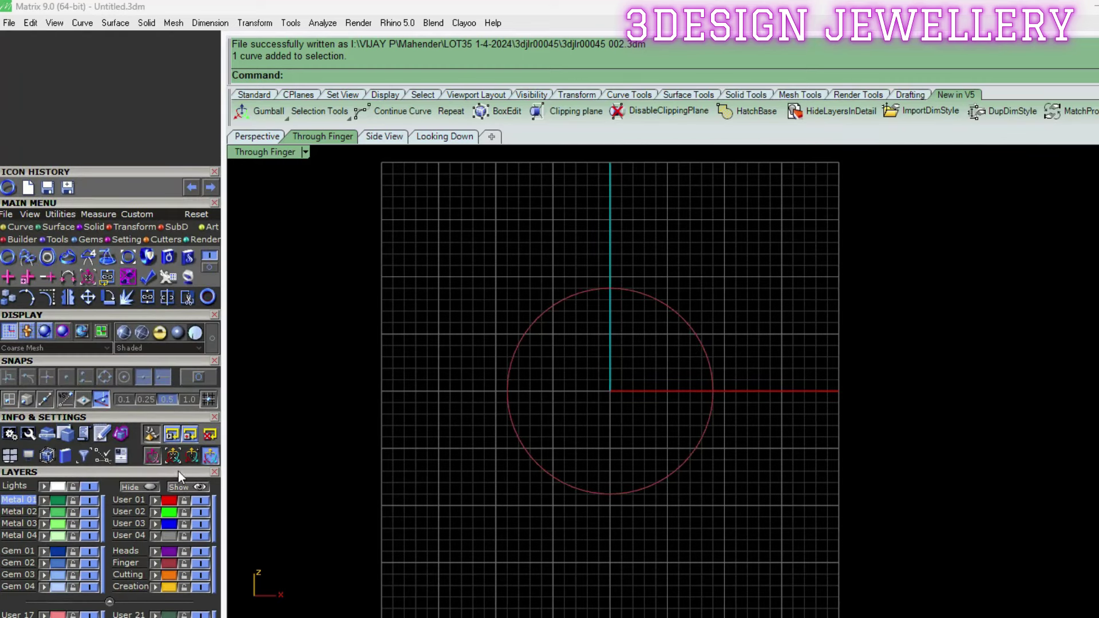
Switch to the Gems commands and bring the Gem Loader panel into view
{"action": "left_click", "coordinate": [81, 240]}
{"action": "scroll", "coordinate": [137, 401], "scroll_direction": "down", "scroll_amount": 5}
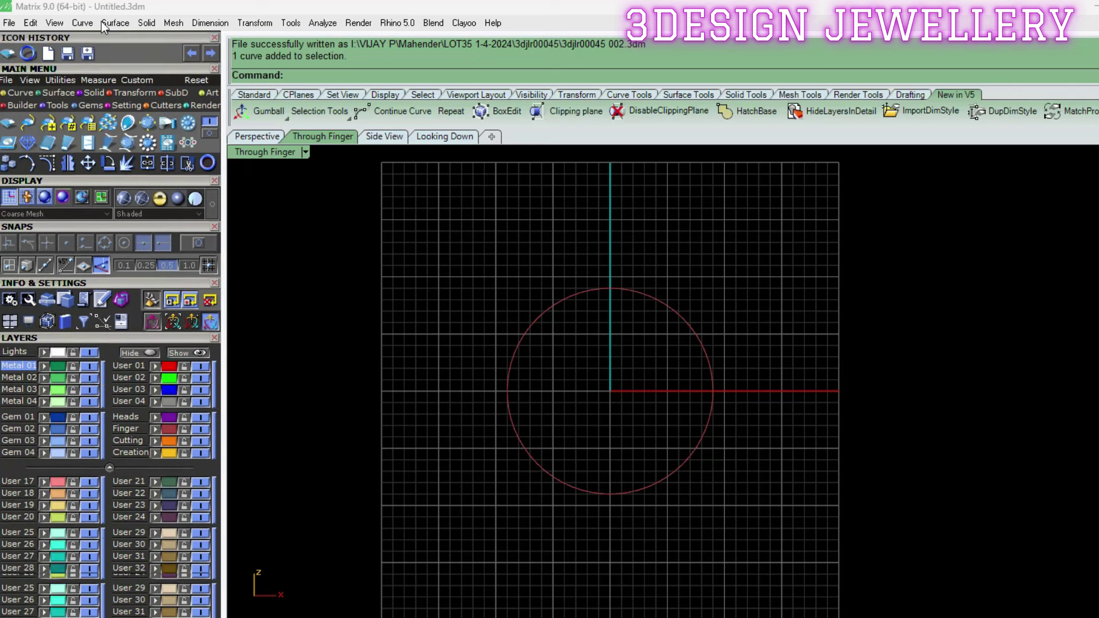
{"action": "scroll", "coordinate": [177, 517], "scroll_direction": "down", "scroll_amount": 5}
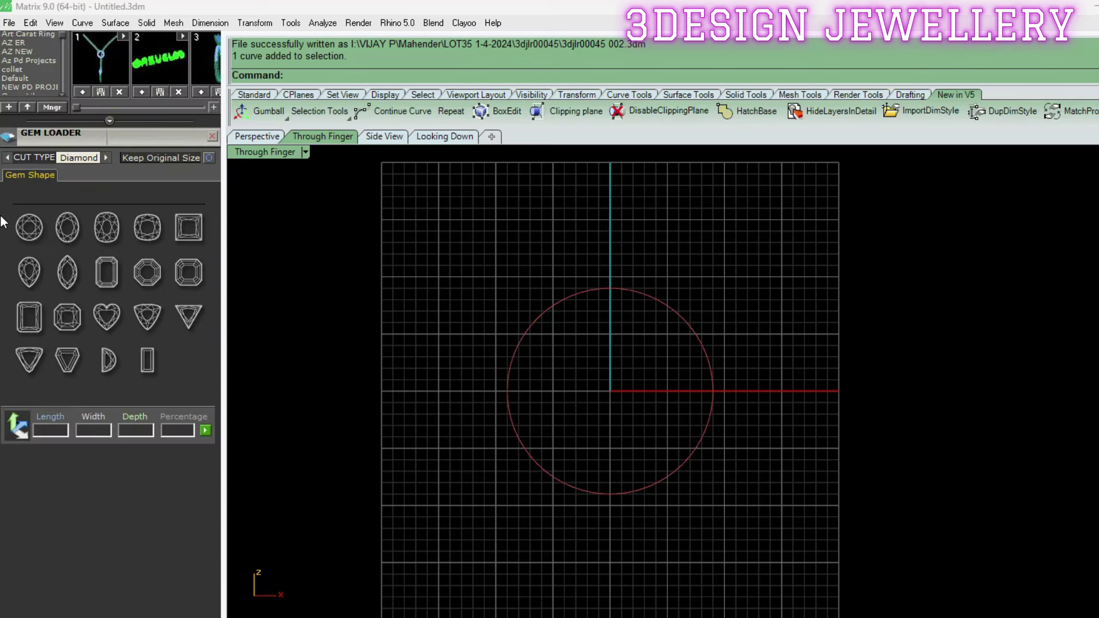
Insert a 5.8 mm round diamond from the Gem Loader
{"action": "left_click", "coordinate": [28, 227]}
{"action": "left_click", "coordinate": [198, 175]}
{"action": "mouse_move", "coordinate": [41, 269]}
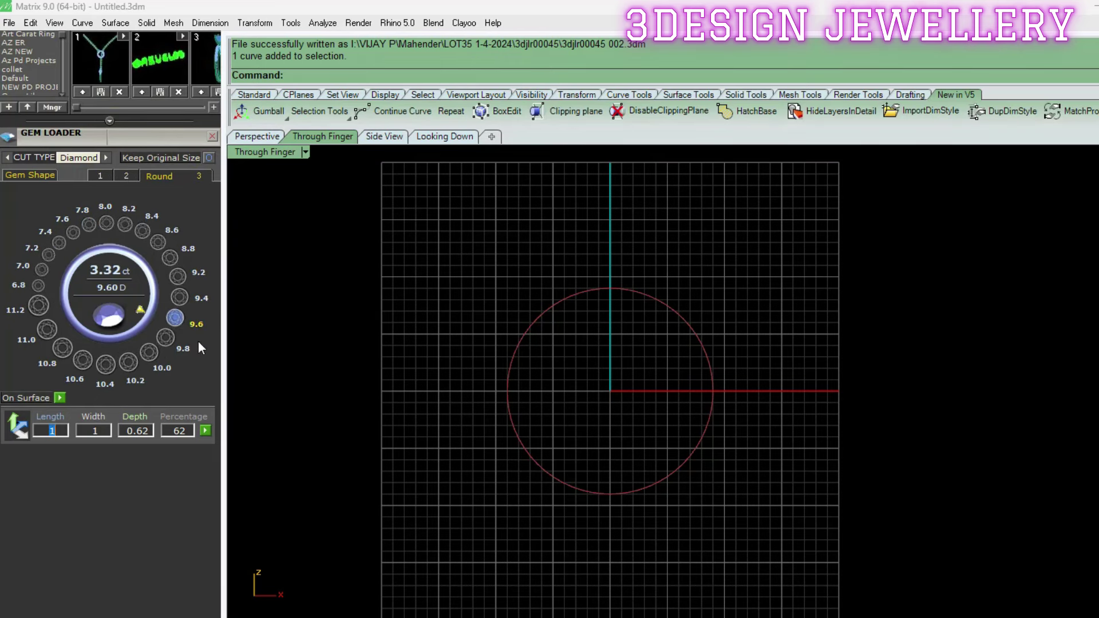
{"action": "left_click", "coordinate": [130, 176]}
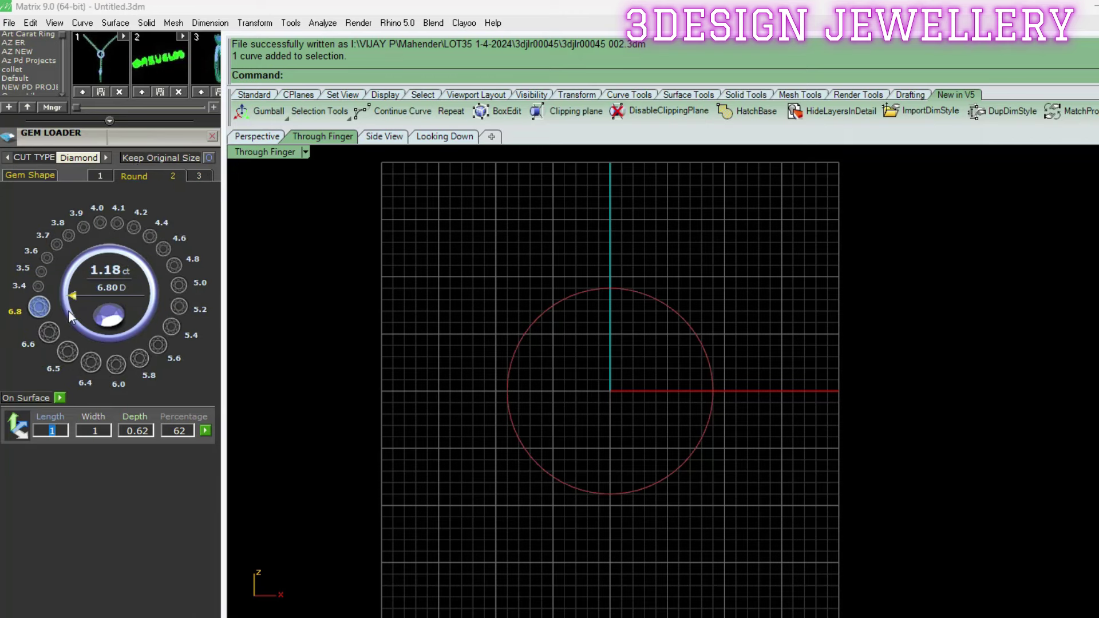
{"action": "left_click", "coordinate": [112, 371]}
{"action": "scroll", "coordinate": [663, 380], "scroll_direction": "up", "scroll_amount": 5}
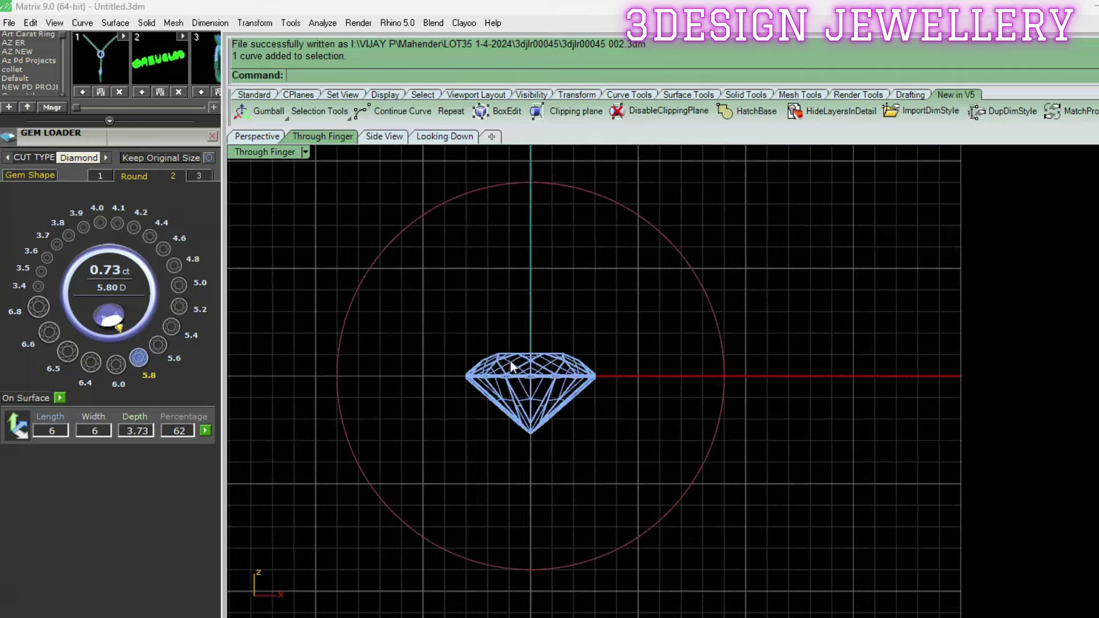
Raise the diamond above the finger circle with the gumball Z-arrow
{"action": "left_click", "coordinate": [511, 366]}
{"action": "right_click_drag", "start_coordinate": [548, 373], "coordinate": [571, 384]}
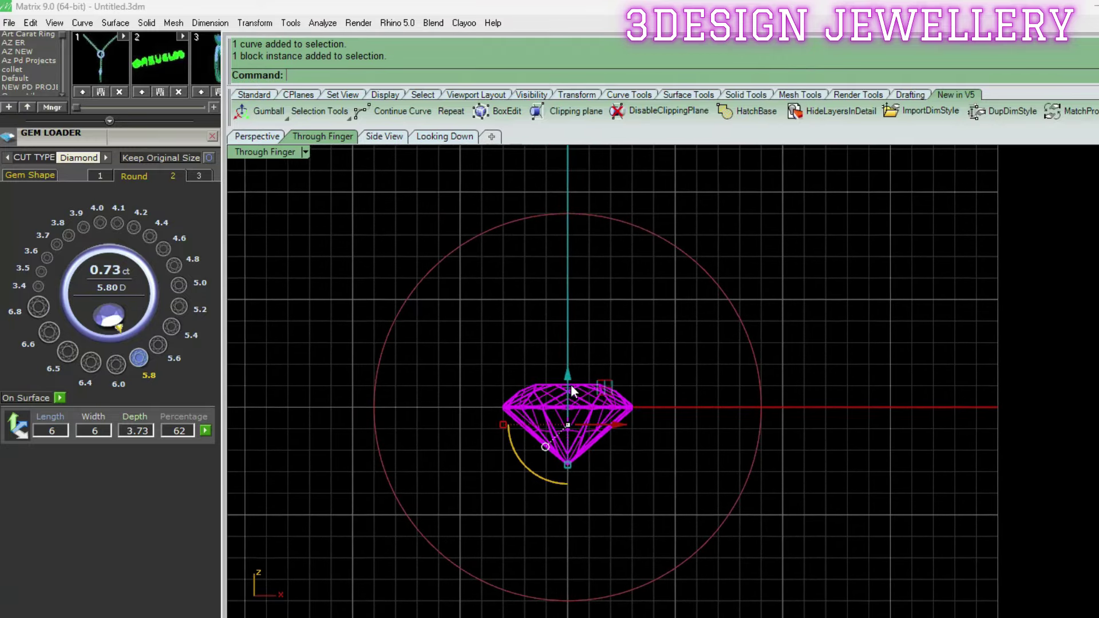
{"action": "left_click_drag", "start_coordinate": [571, 389], "coordinate": [570, 172]}
{"action": "right_click_drag", "start_coordinate": [570, 172], "coordinate": [590, 299]}
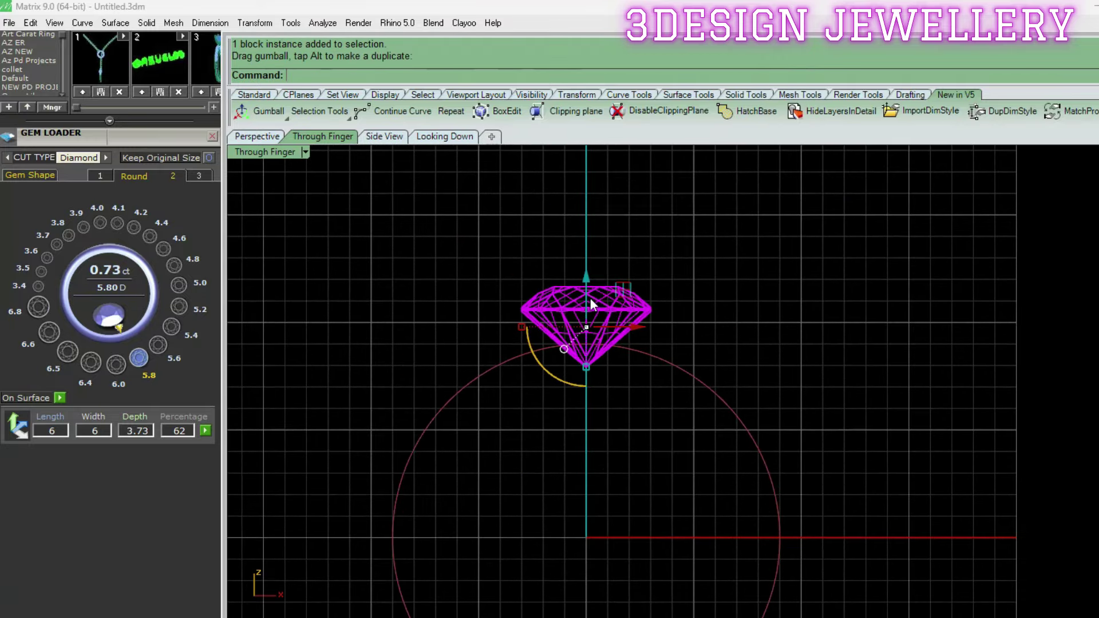
{"action": "left_click_drag", "start_coordinate": [585, 273], "coordinate": [600, 237]}
{"action": "right_click_drag", "start_coordinate": [600, 237], "coordinate": [596, 285]}
Draw a 7-unit guide line up from the circle's top and move the diamond to it
{"action": "type", "text": "li"}
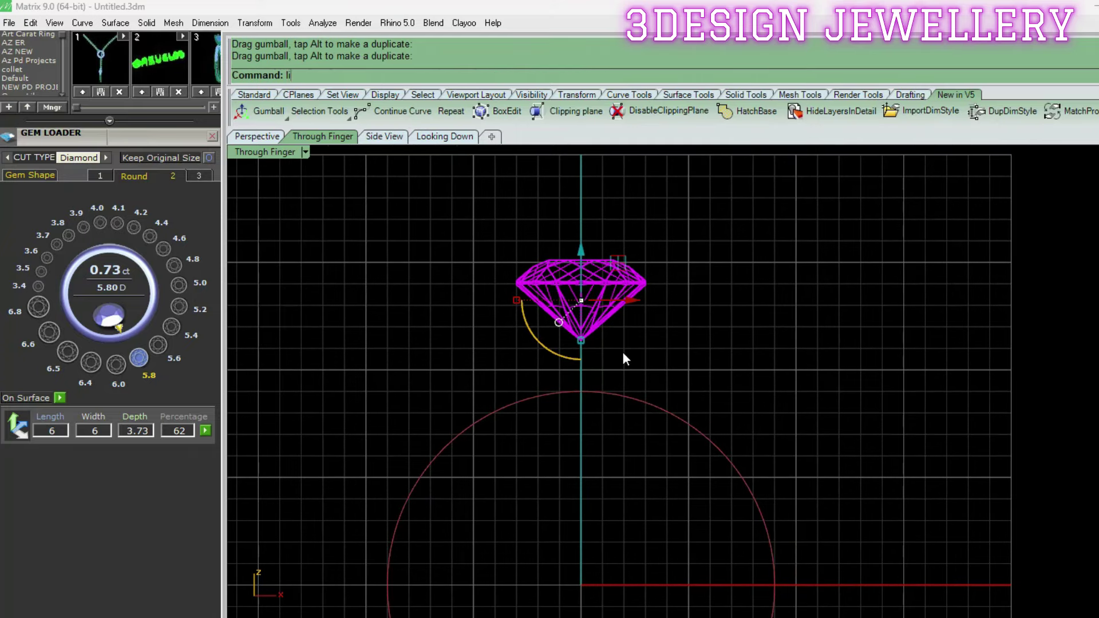
{"action": "key", "text": "Return"}
{"action": "left_click", "coordinate": [581, 392]}
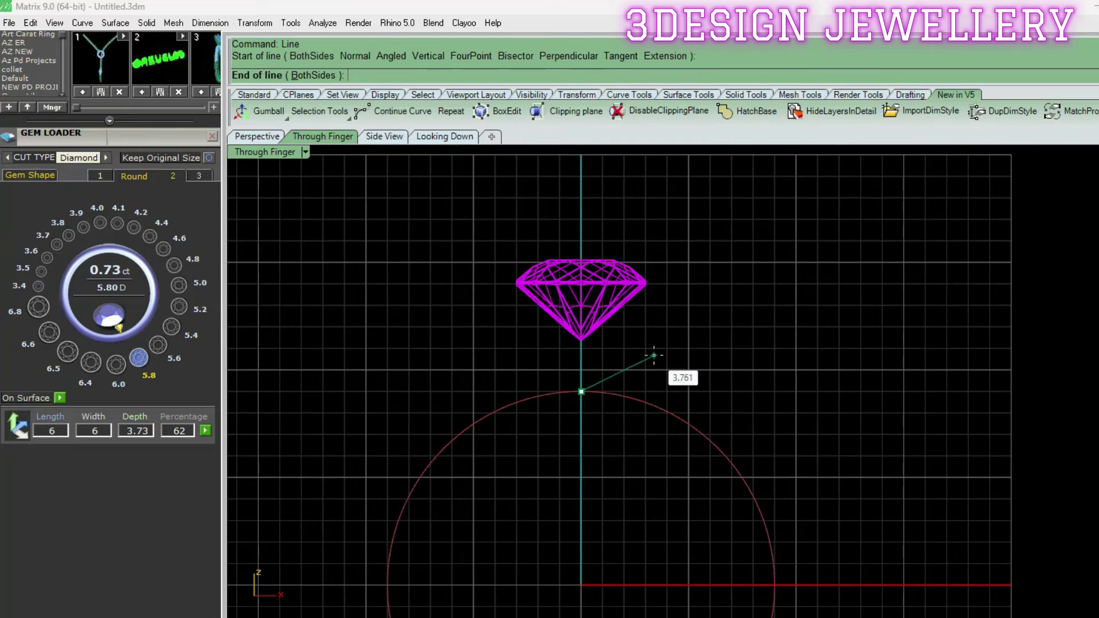
{"action": "type", "text": "7"}
{"action": "key", "text": "Return"}
{"action": "left_click", "coordinate": [627, 289]}
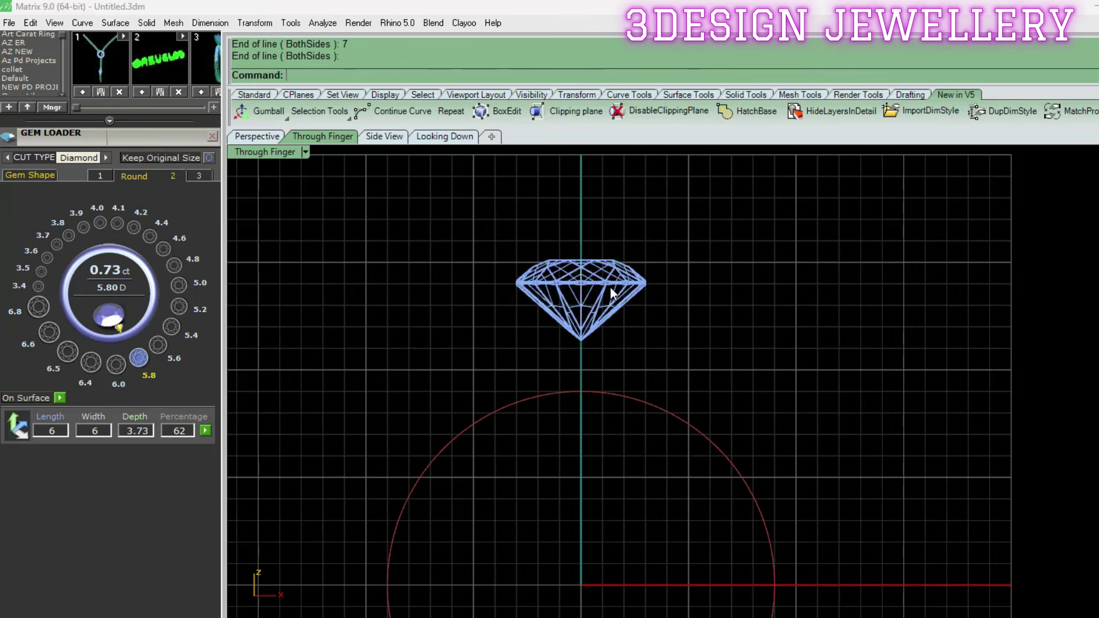
{"action": "left_click_drag", "start_coordinate": [585, 265], "coordinate": [585, 252]}
{"action": "key", "text": "Escape"}
Draw a horizontal guide line at the diamond's top and fine-tune the diamond's height
{"action": "type", "text": "li"}
{"action": "key", "text": "Return"}
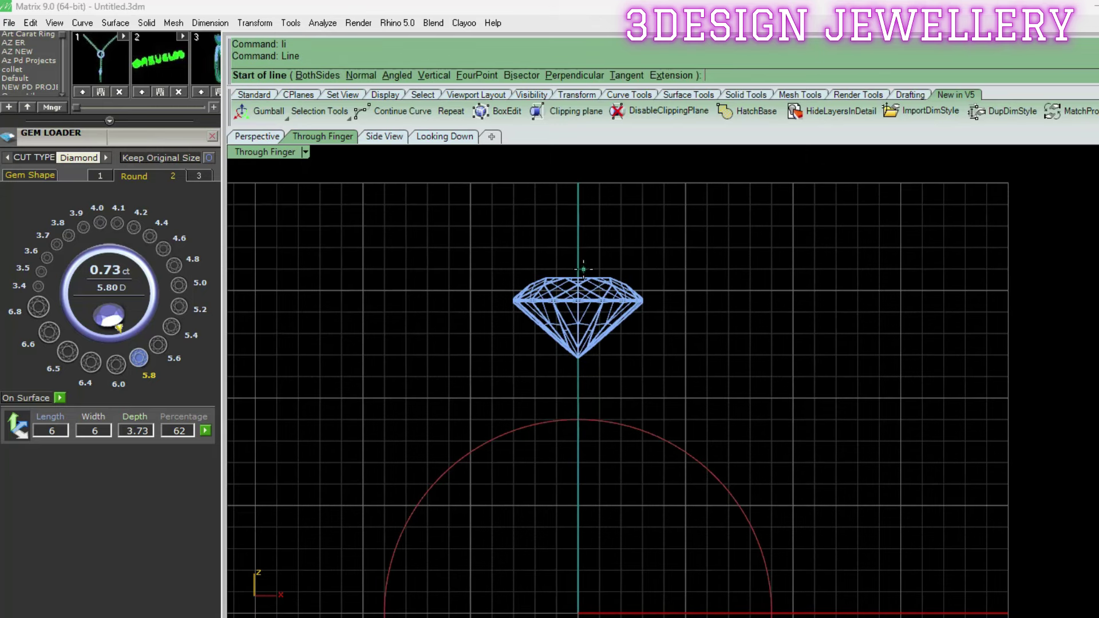
{"action": "left_click", "coordinate": [579, 266]}
{"action": "left_click", "coordinate": [750, 289]}
{"action": "scroll", "coordinate": [650, 289], "scroll_direction": "up", "scroll_amount": 2}
{"action": "left_click", "coordinate": [569, 303]}
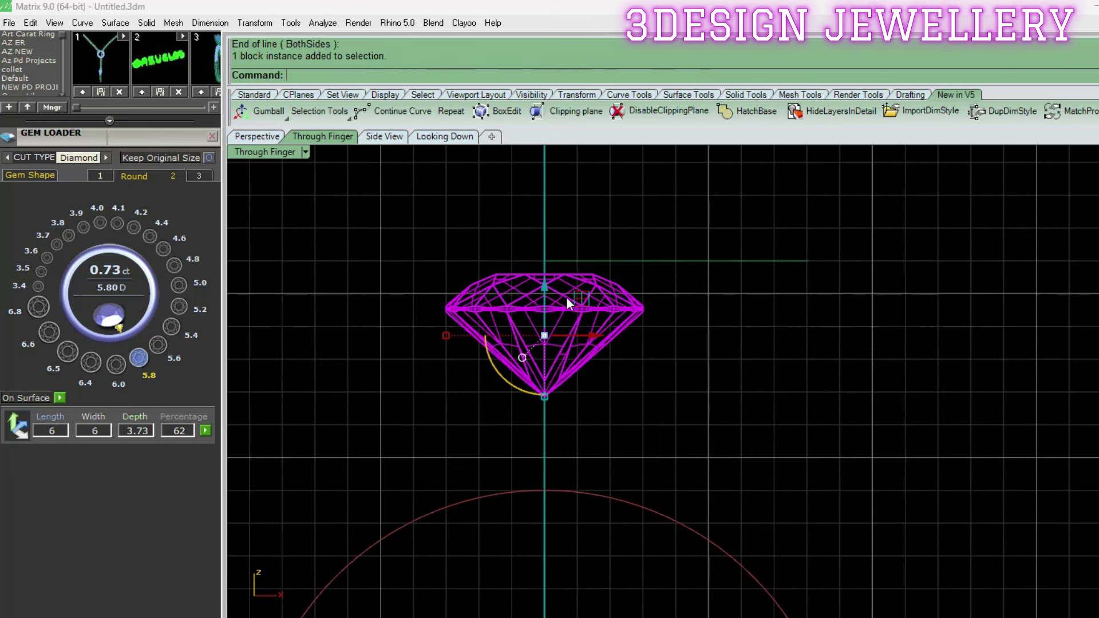
{"action": "left_click_drag", "start_coordinate": [542, 286], "coordinate": [548, 280]}
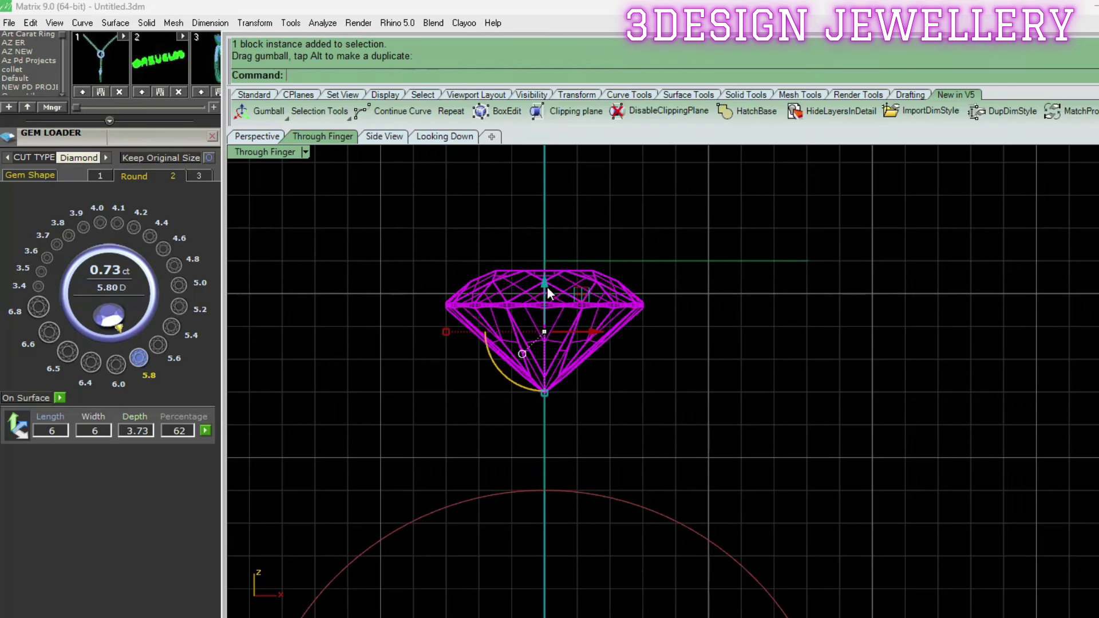
{"action": "left_click_drag", "start_coordinate": [548, 287], "coordinate": [563, 296]}
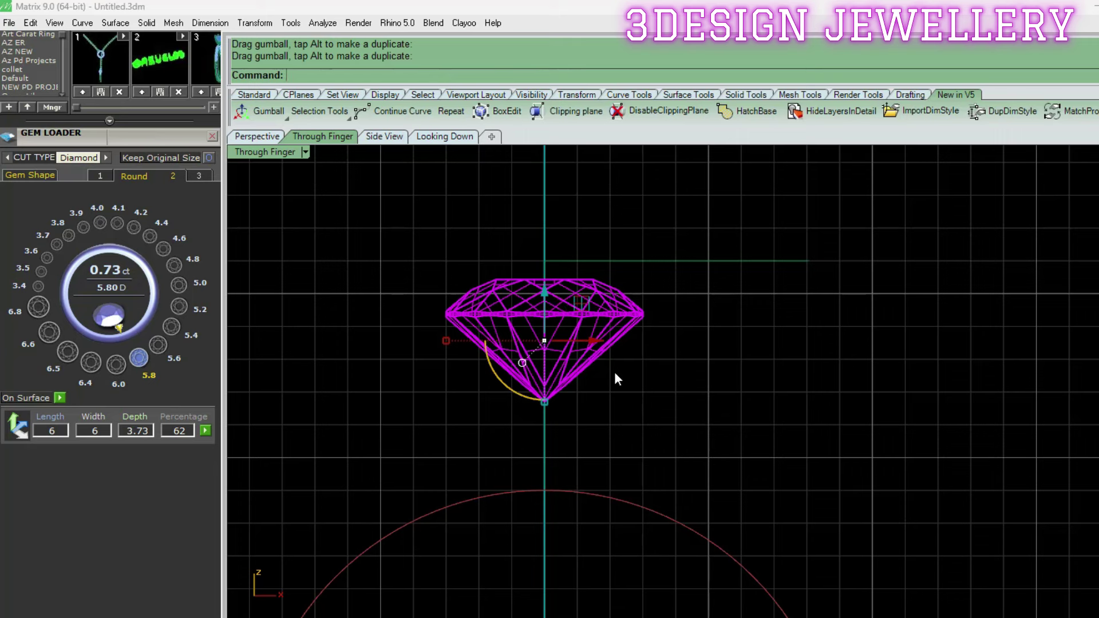
{"action": "left_click", "coordinate": [604, 356]}
{"action": "right_click_drag", "start_coordinate": [572, 428], "coordinate": [544, 408]}
Start an interpolated prong curve below the diamond's tip, running up beside the pavilion
{"action": "scroll", "coordinate": [558, 394], "scroll_direction": "up", "scroll_amount": 2}
{"action": "scroll", "coordinate": [662, 424], "scroll_direction": "up", "scroll_amount": 2}
{"action": "scroll", "coordinate": [661, 423], "scroll_direction": "up", "scroll_amount": 1}
{"action": "type", "text": "ip"}
{"action": "key", "text": "Return"}
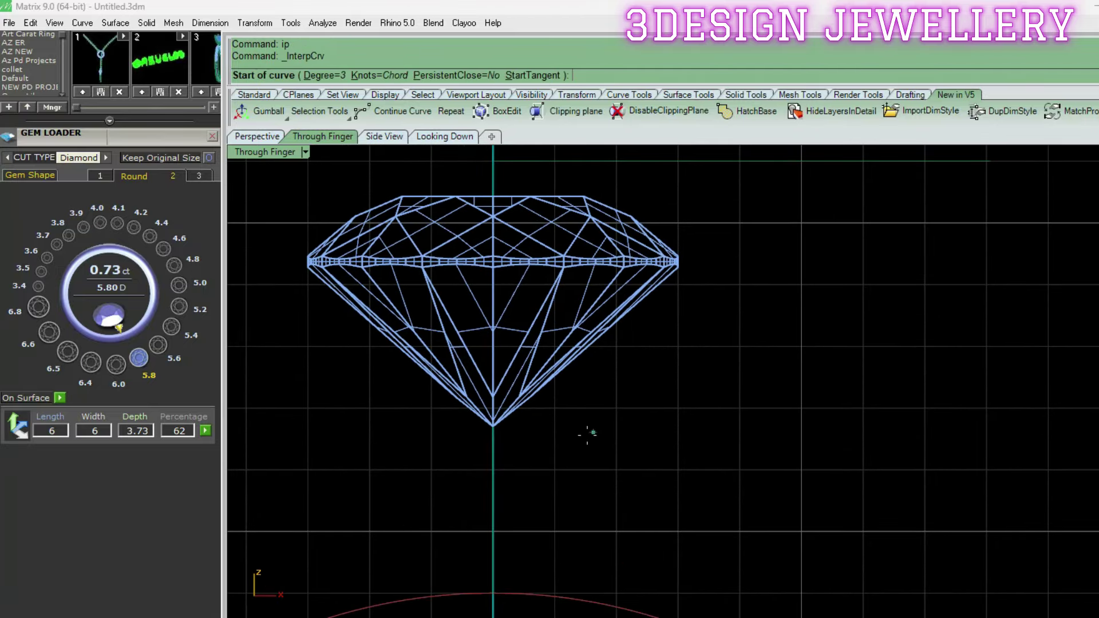
{"action": "left_click", "coordinate": [494, 459]}
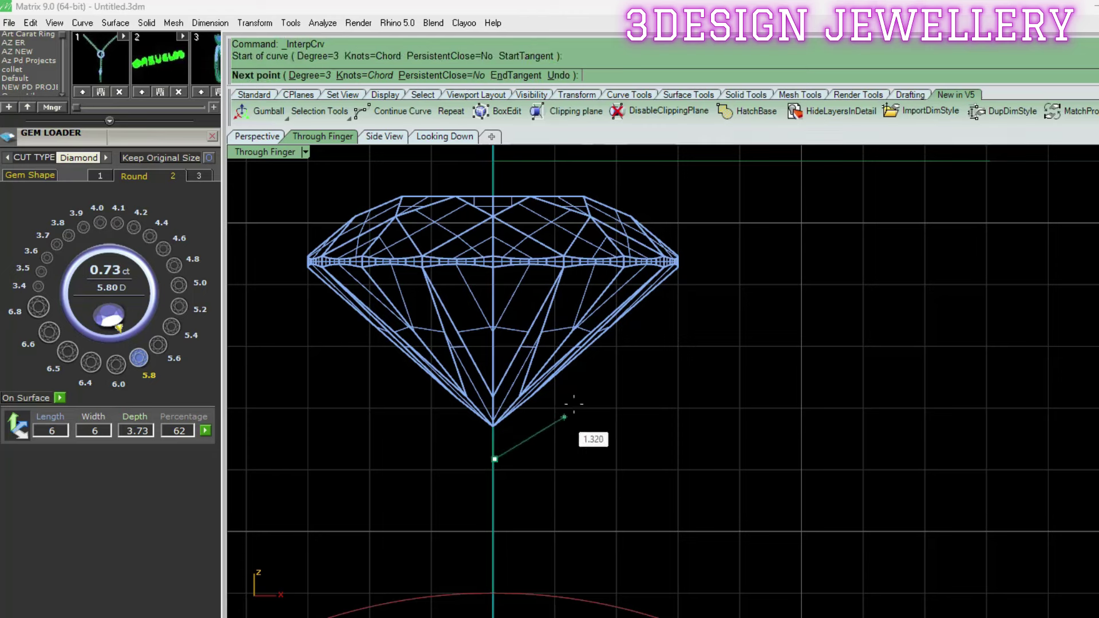
{"action": "left_click", "coordinate": [660, 317]}
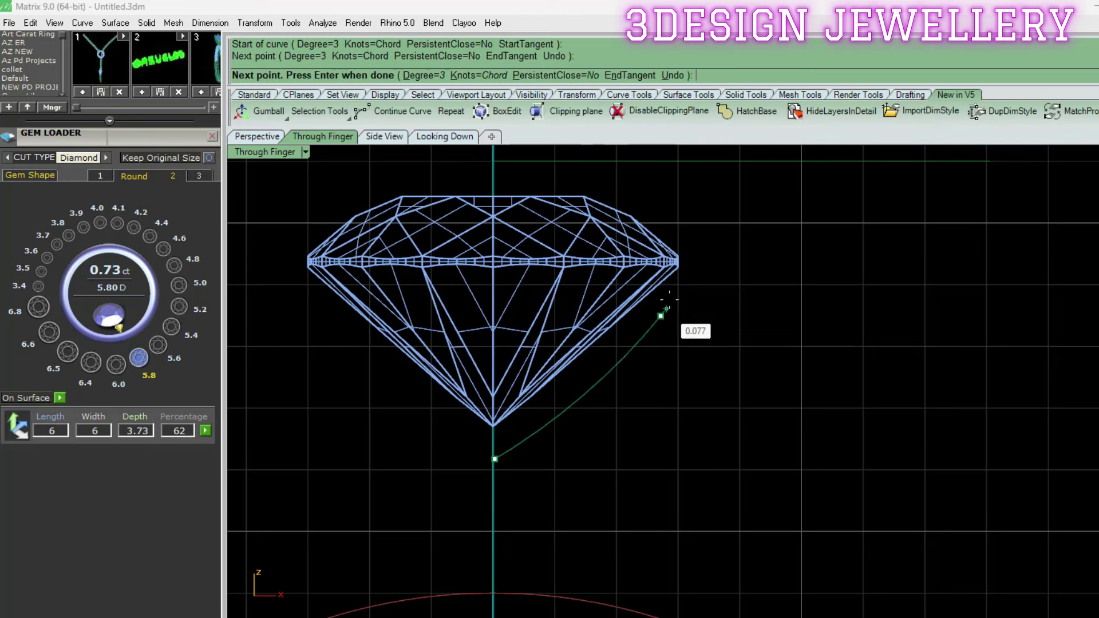
{"action": "scroll", "coordinate": [678, 299], "scroll_direction": "up", "scroll_amount": 1}
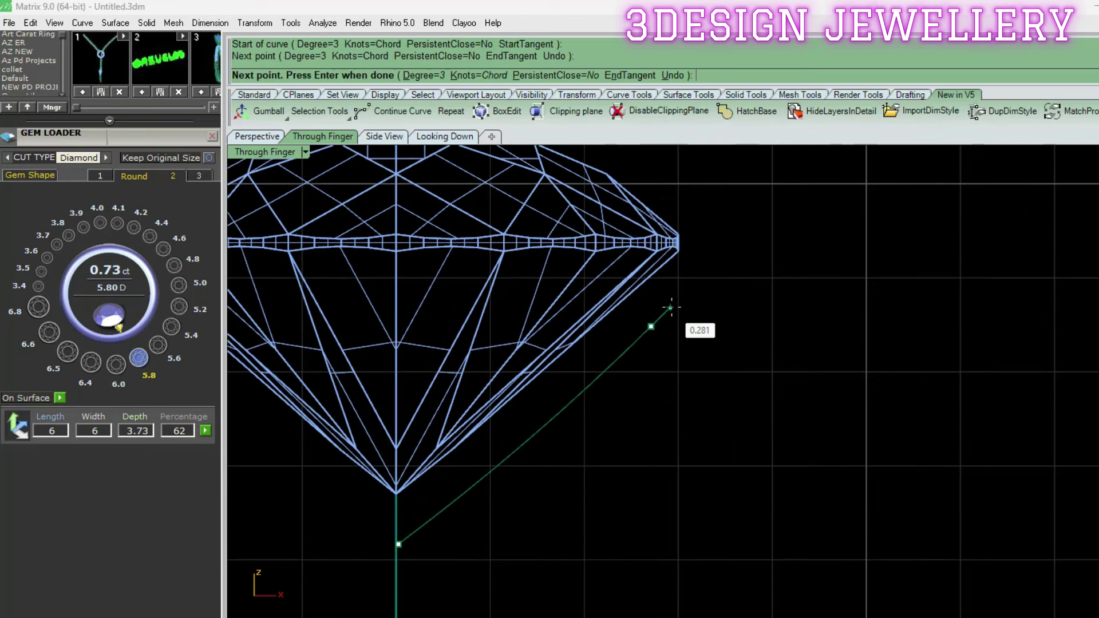
{"action": "left_click", "coordinate": [671, 307]}
End the prong curve above the girdle and pipe it from 1.2 to 1 diameter
{"action": "scroll", "coordinate": [676, 304], "scroll_direction": "up", "scroll_amount": 1}
{"action": "mouse_move", "coordinate": [681, 295]}
{"action": "right_mouse_down"}
{"action": "mouse_move", "coordinate": [668, 319]}
{"action": "mouse_move", "coordinate": [662, 311]}
{"action": "right_mouse_up"}
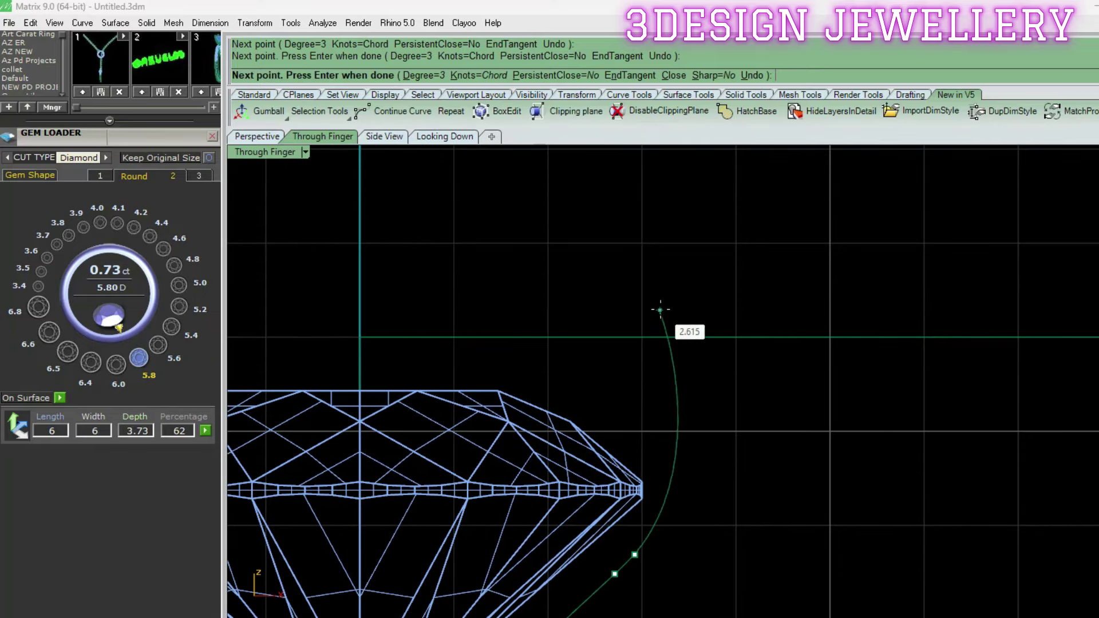
{"action": "left_click", "coordinate": [657, 440]}
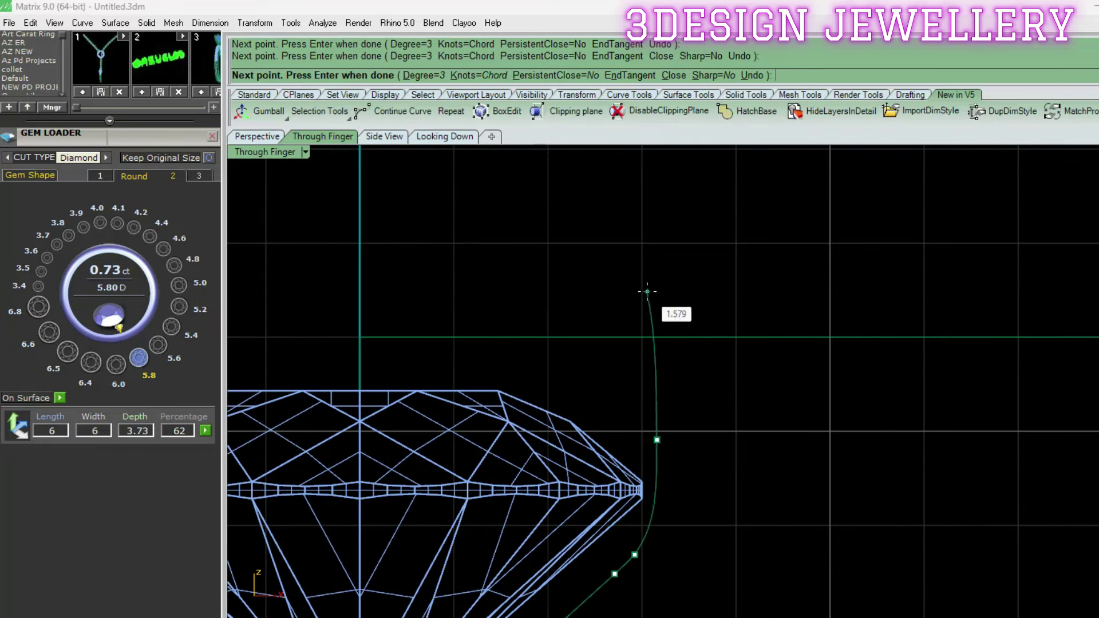
{"action": "left_click", "coordinate": [656, 369]}
{"action": "key", "text": "Return"}
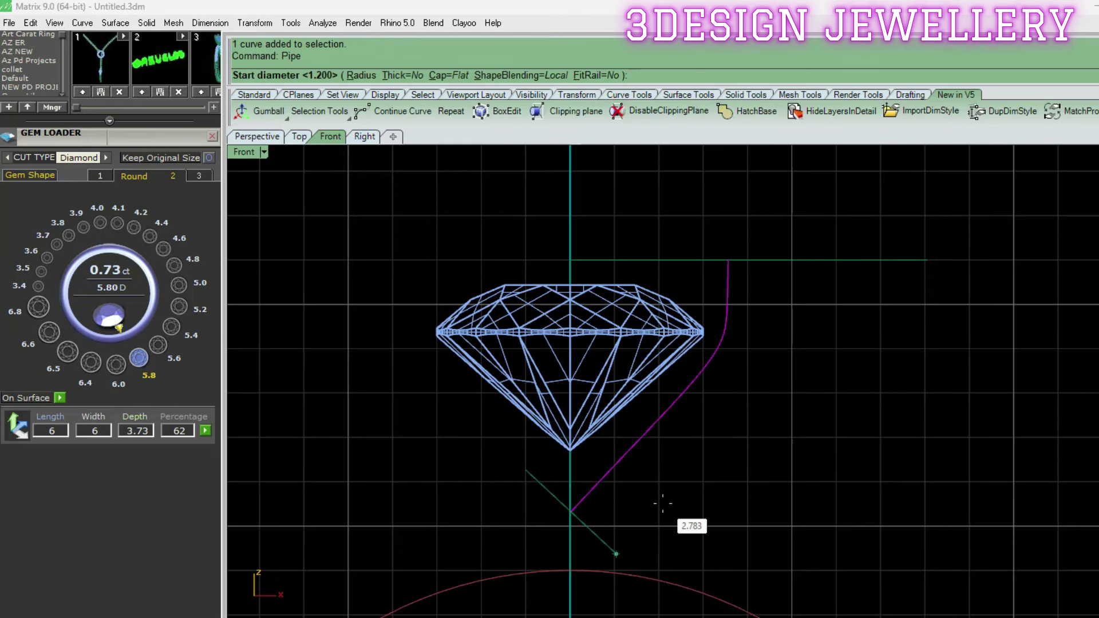
{"action": "type", "text": "1.2"}
{"action": "key", "text": "Return"}
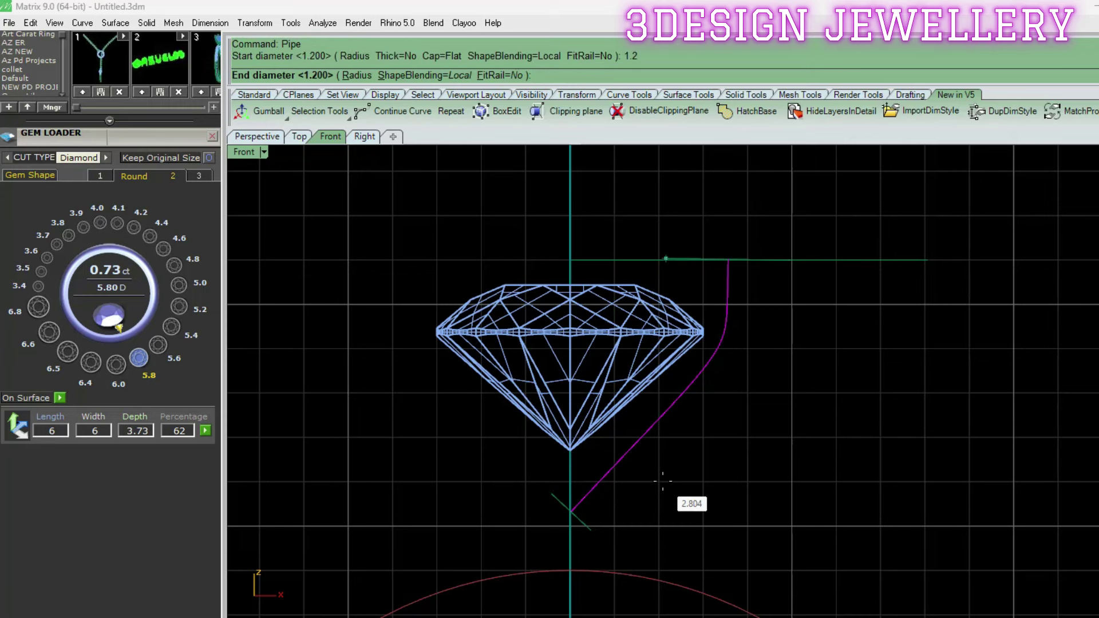
{"action": "type", "text": "1"}
{"action": "key", "text": "Return"}
{"action": "key", "text": "Return"}
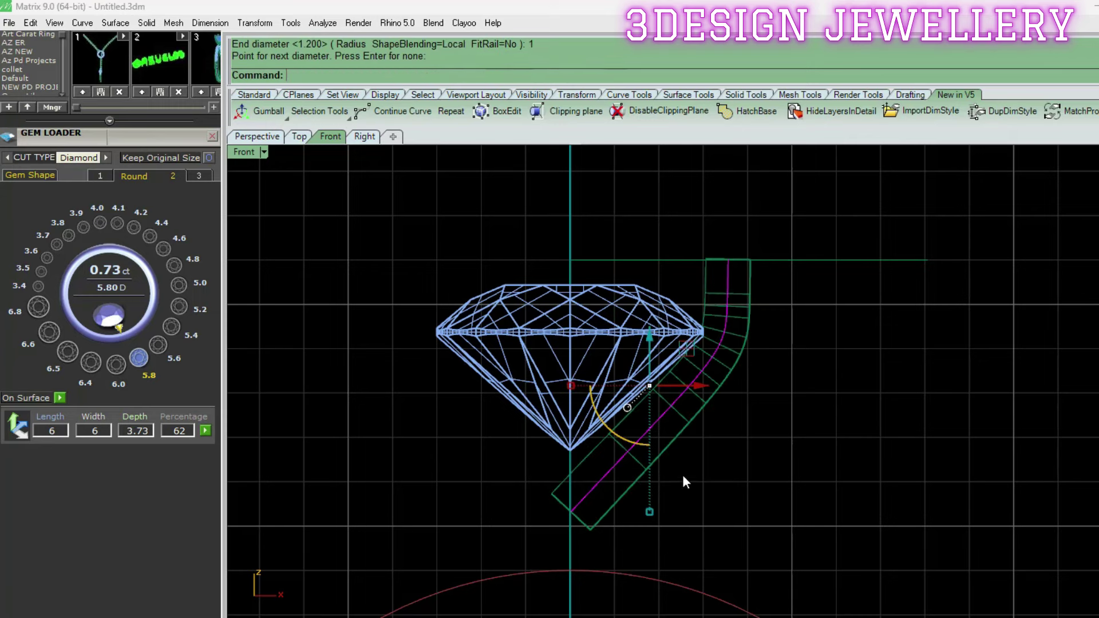
Fillet the edges at the tube's top end with a 0.4 radius
{"action": "scroll", "coordinate": [767, 414], "scroll_direction": "up", "scroll_amount": 2}
{"action": "scroll", "coordinate": [671, 359], "scroll_direction": "up", "scroll_amount": 5}
{"action": "scroll", "coordinate": [671, 359], "scroll_direction": "down", "scroll_amount": 2}
{"action": "scroll", "coordinate": [672, 353], "scroll_direction": "down", "scroll_amount": 3}
{"action": "type", "text": "f"}
{"action": "key", "text": "Return"}
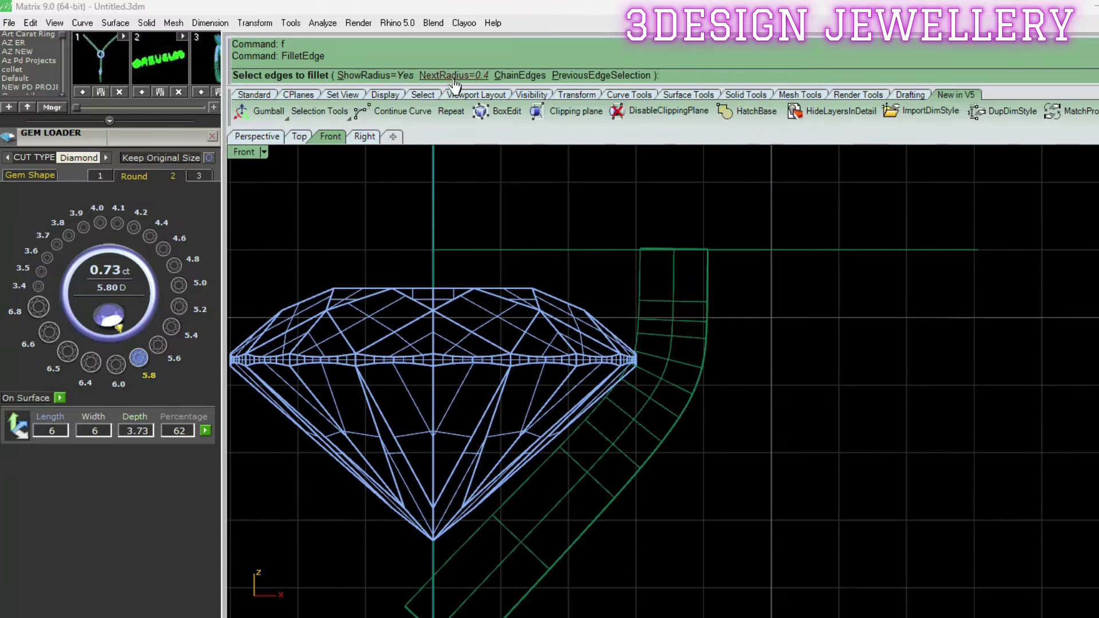
{"action": "left_click", "coordinate": [484, 75]}
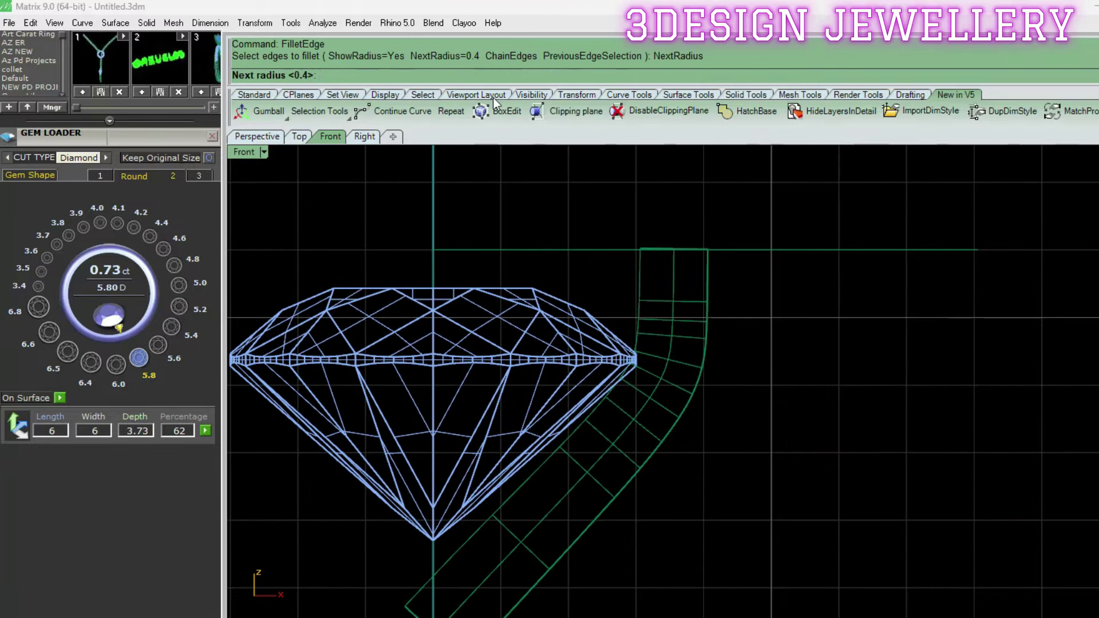
{"action": "type", "text": ".3"}
{"action": "key", "text": "Return"}
{"action": "key", "text": "Return"}
{"action": "key", "text": "Return"}
{"action": "left_click_drag", "start_coordinate": [573, 198], "coordinate": [803, 297]}
{"action": "key", "text": "Return"}
{"action": "scroll", "coordinate": [664, 271], "scroll_direction": "down", "scroll_amount": 3}
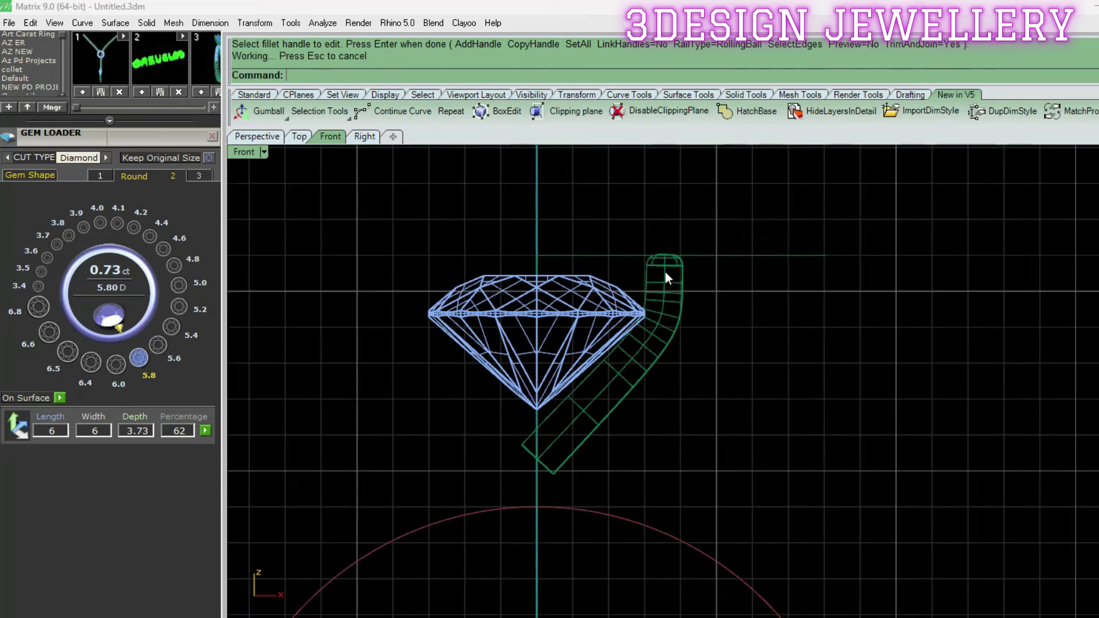
{"action": "left_click", "coordinate": [665, 270]}
{"action": "key", "text": "Return"}
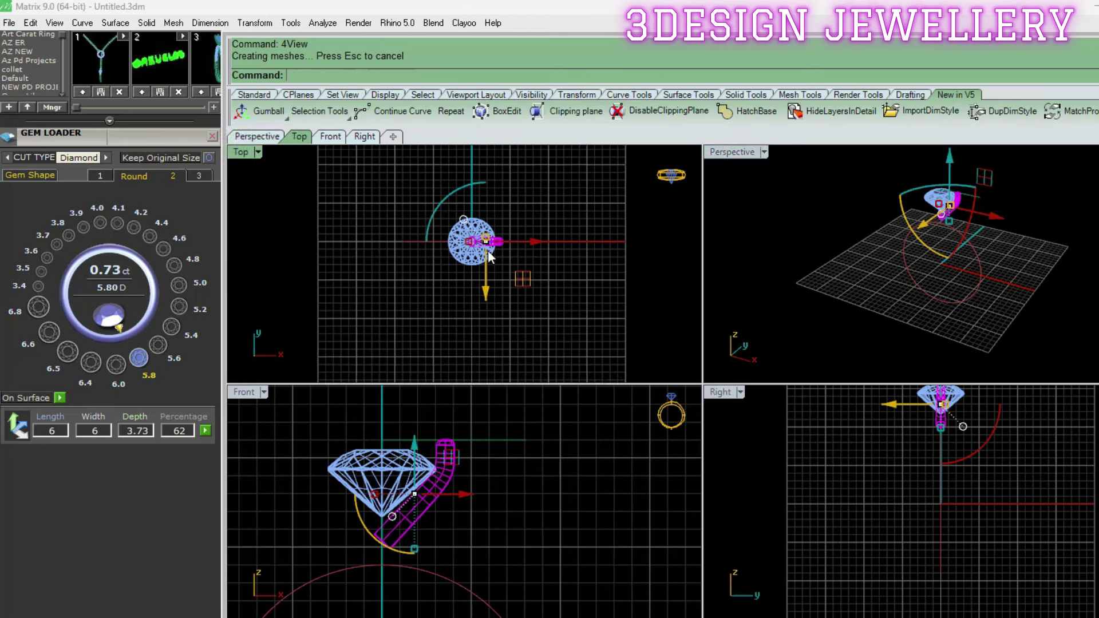
Polar-array the prong into 6 copies around centre 0
{"action": "type", "text": "poarraypolar"}
{"action": "key", "text": "Return"}
{"action": "type", "text": "0"}
{"action": "key", "text": "Return"}
{"action": "type", "text": "6"}
{"action": "key", "text": "Return"}
{"action": "key", "text": "Return"}
{"action": "key", "text": "Return"}
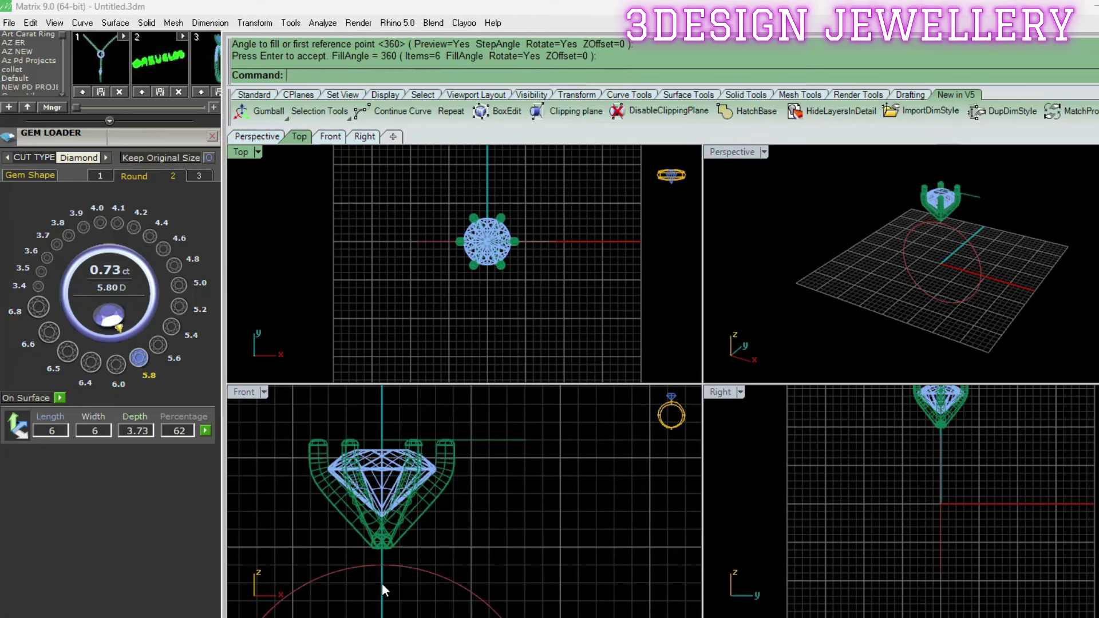
{"action": "scroll", "coordinate": [383, 583], "scroll_direction": "up", "scroll_amount": 3}
{"action": "scroll", "coordinate": [447, 464], "scroll_direction": "up", "scroll_amount": 3}
{"action": "scroll", "coordinate": [324, 449], "scroll_direction": "up", "scroll_amount": 1}
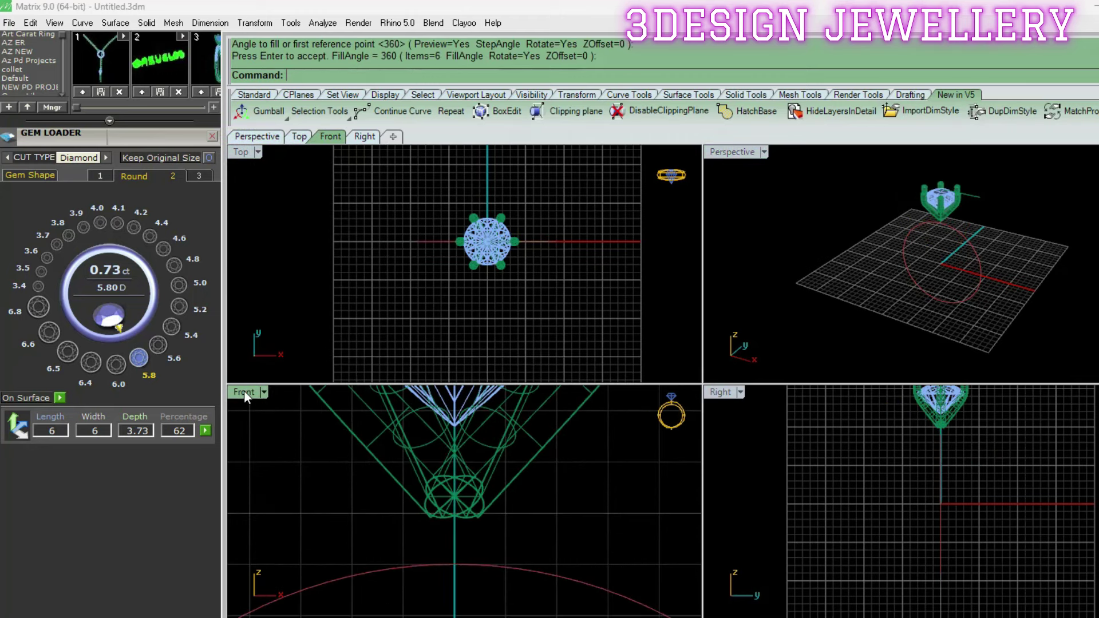
Inspect the prongs in Top view, then enlarge the Front view around the area below the head
{"action": "double_click", "coordinate": [298, 136]}
{"action": "scroll", "coordinate": [606, 287], "scroll_direction": "up", "scroll_amount": 3}
{"action": "type", "text": "4view"}
{"action": "key", "text": "Return"}
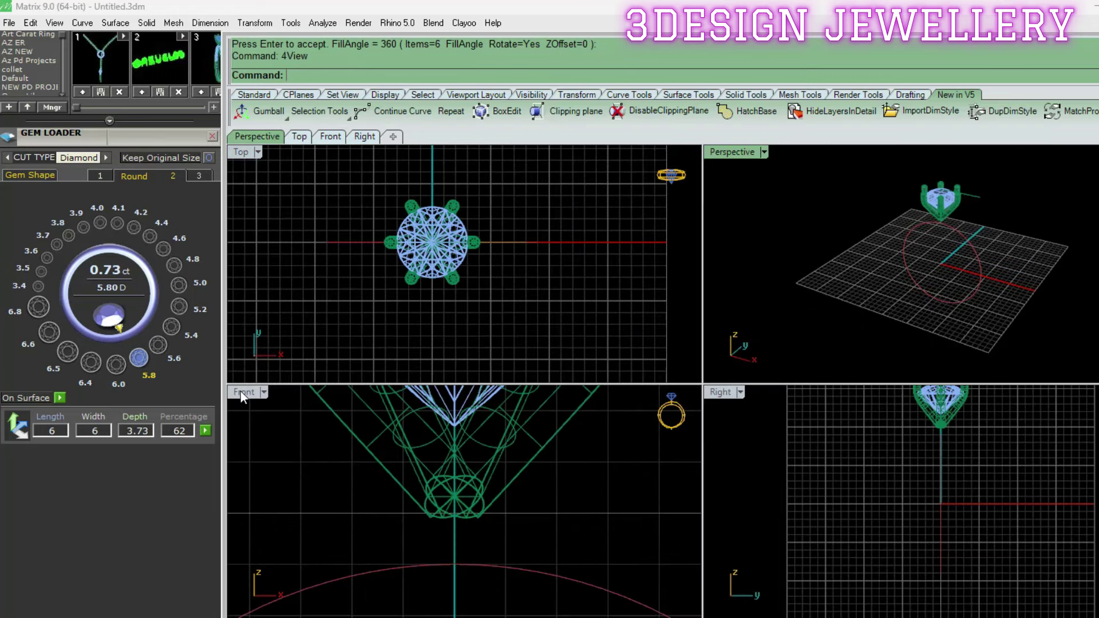
{"action": "double_click", "coordinate": [242, 392]}
{"action": "right_click_drag", "start_coordinate": [908, 483], "coordinate": [745, 376]}
{"action": "type", "text": "ip"}
{"action": "key", "text": "Return"}
{"action": "scroll", "coordinate": [581, 380], "scroll_direction": "up", "scroll_amount": 2}
Draw a two-point slanted curve from right of centre to just below the ring circle's top
{"action": "right_click_drag", "start_coordinate": [621, 319], "coordinate": [652, 263]}
{"action": "left_click", "coordinate": [656, 246]}
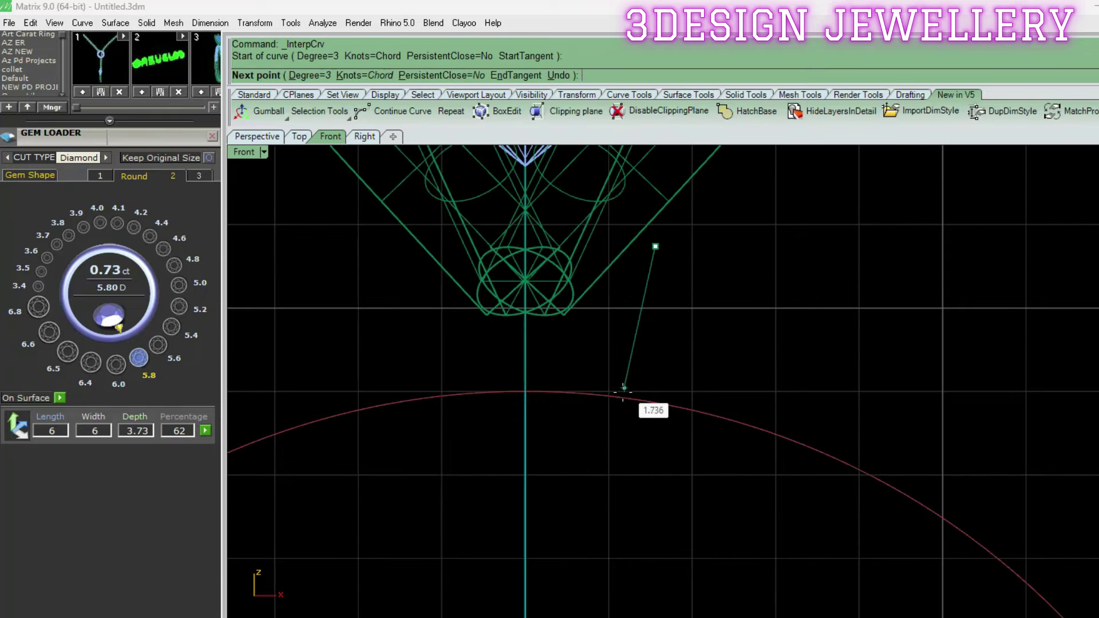
{"action": "left_click", "coordinate": [616, 433]}
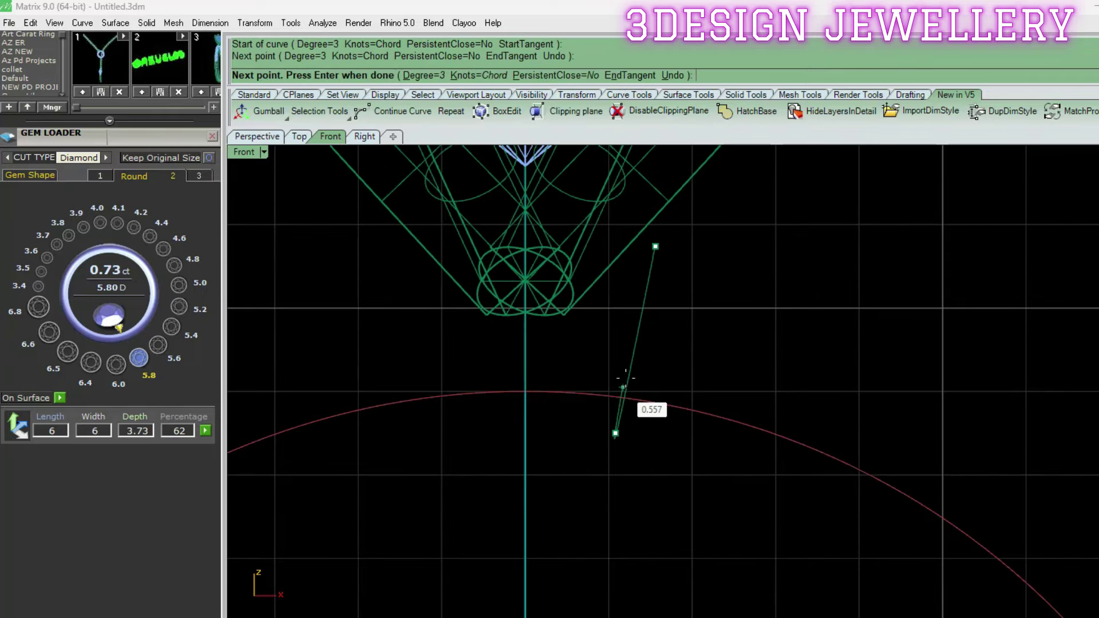
{"action": "key", "text": "Return"}
{"action": "right_click_drag", "start_coordinate": [611, 323], "coordinate": [643, 338]}
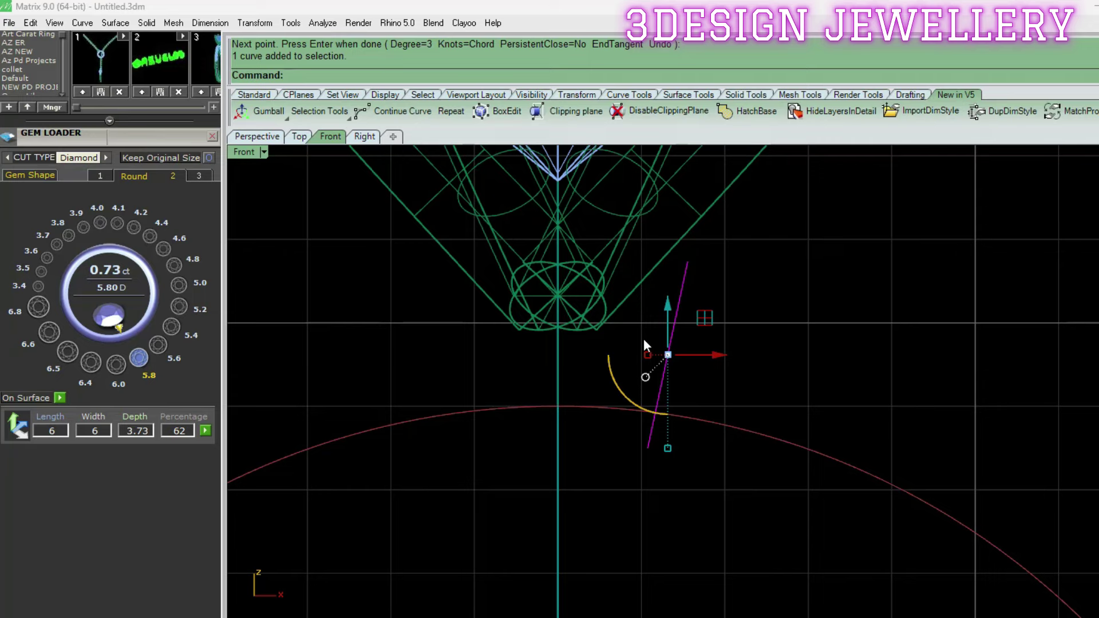
{"action": "right_click_drag", "start_coordinate": [644, 339], "coordinate": [741, 324]}
{"action": "type", "text": "rE"}
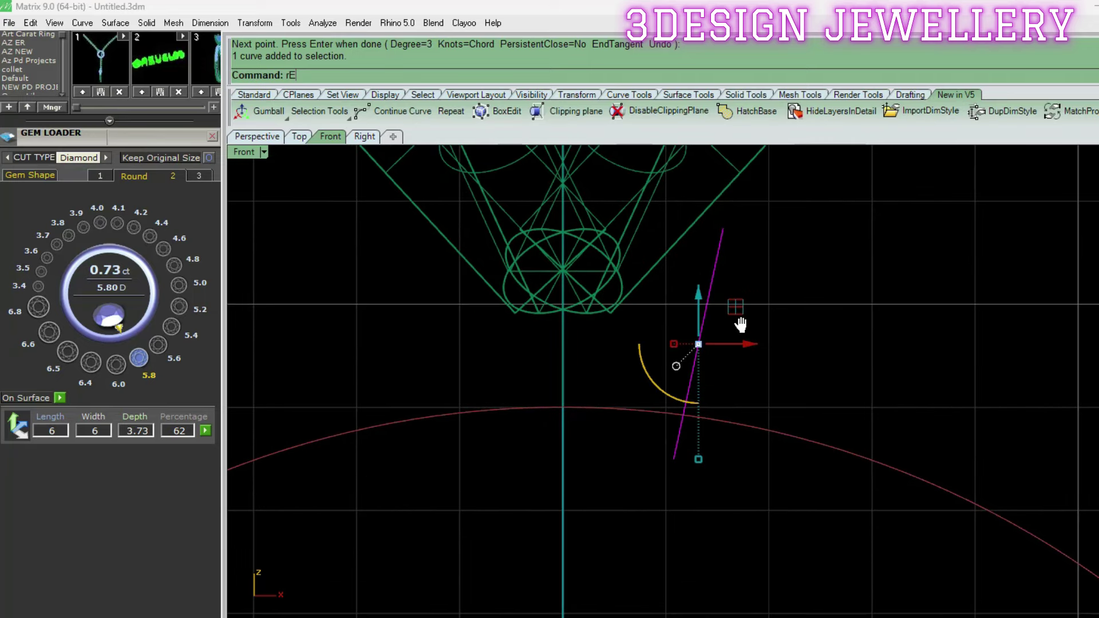
Revolve the slanted line a full 360° around the vertical axis through 0
{"action": "type", "text": "volve"}
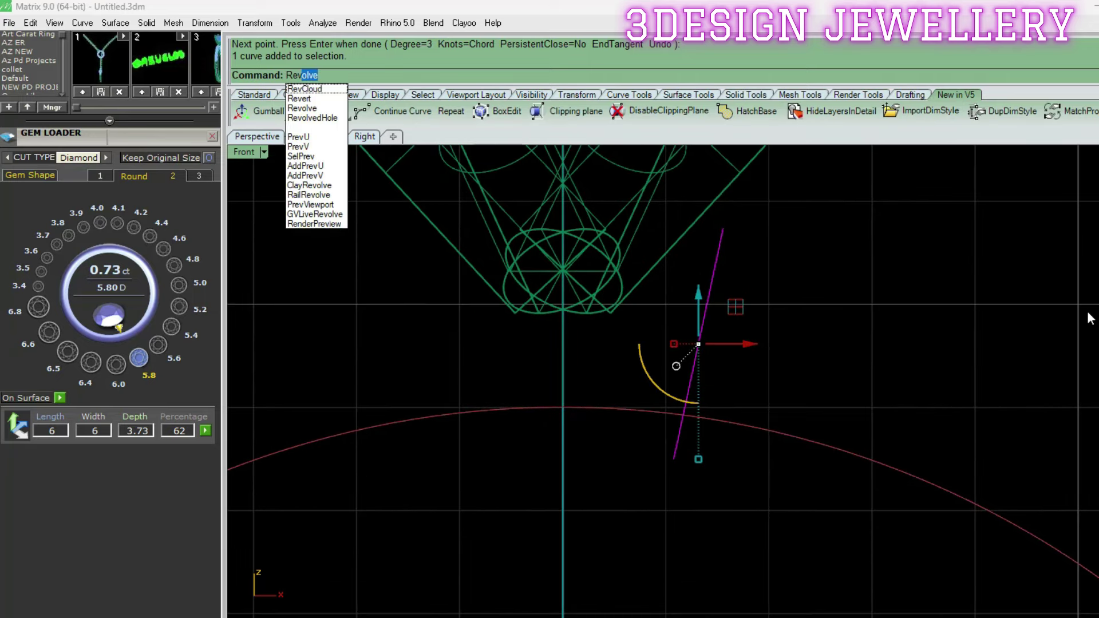
{"action": "key", "text": "Return"}
{"action": "type", "text": "0"}
{"action": "key", "text": "Return"}
{"action": "key", "text": "Return"}
{"action": "key", "text": "Return"}
{"action": "key", "text": "Return"}
{"action": "left_click", "coordinate": [177, 142]}
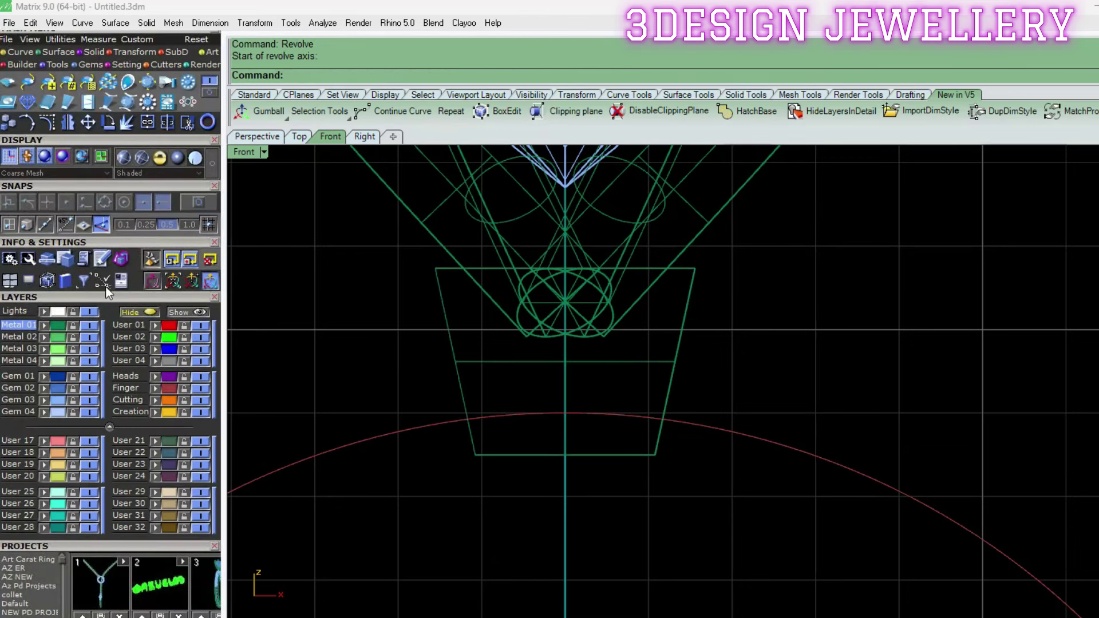
Browse the tool groups to the surface-creation tools and reframe the Front view on the collar
{"action": "left_click", "coordinate": [98, 40]}
{"action": "left_click", "coordinate": [92, 52]}
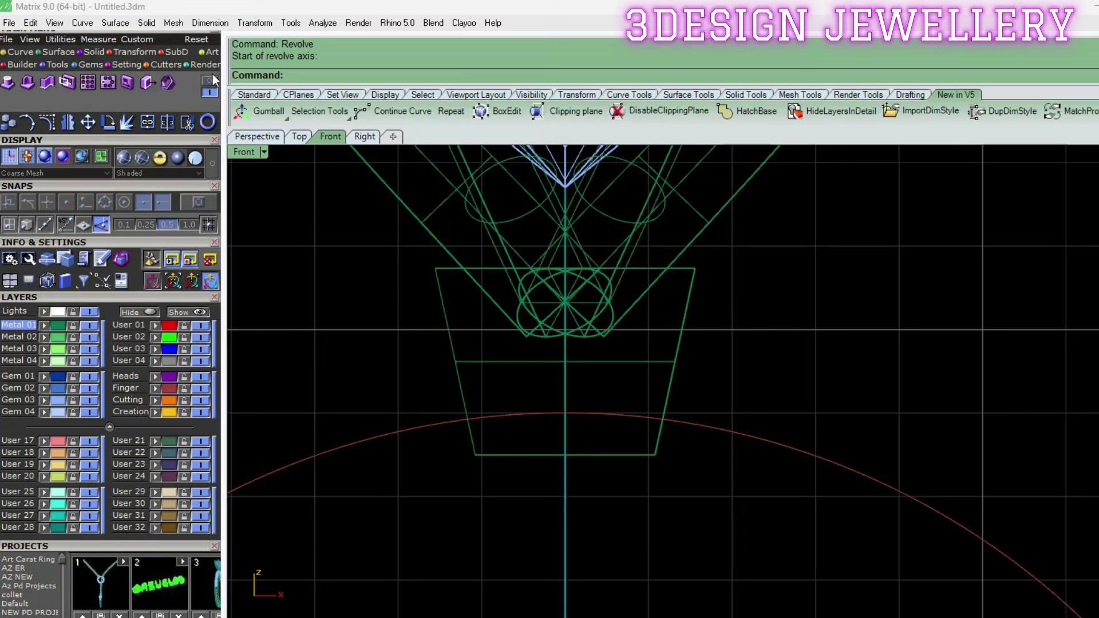
{"action": "left_click", "coordinate": [141, 48]}
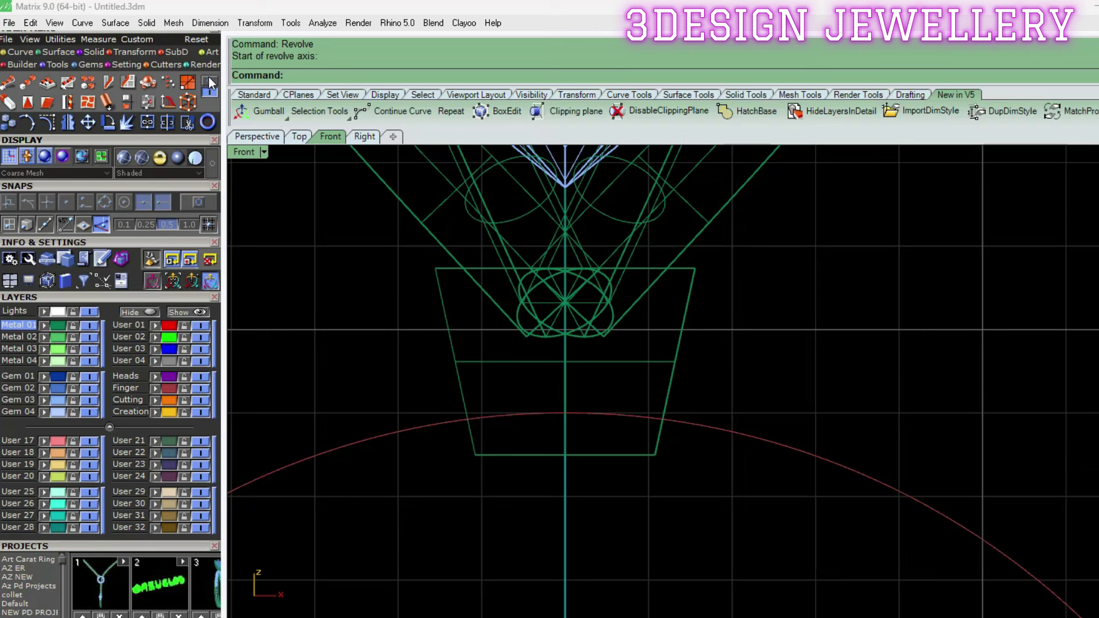
{"action": "left_click", "coordinate": [131, 66]}
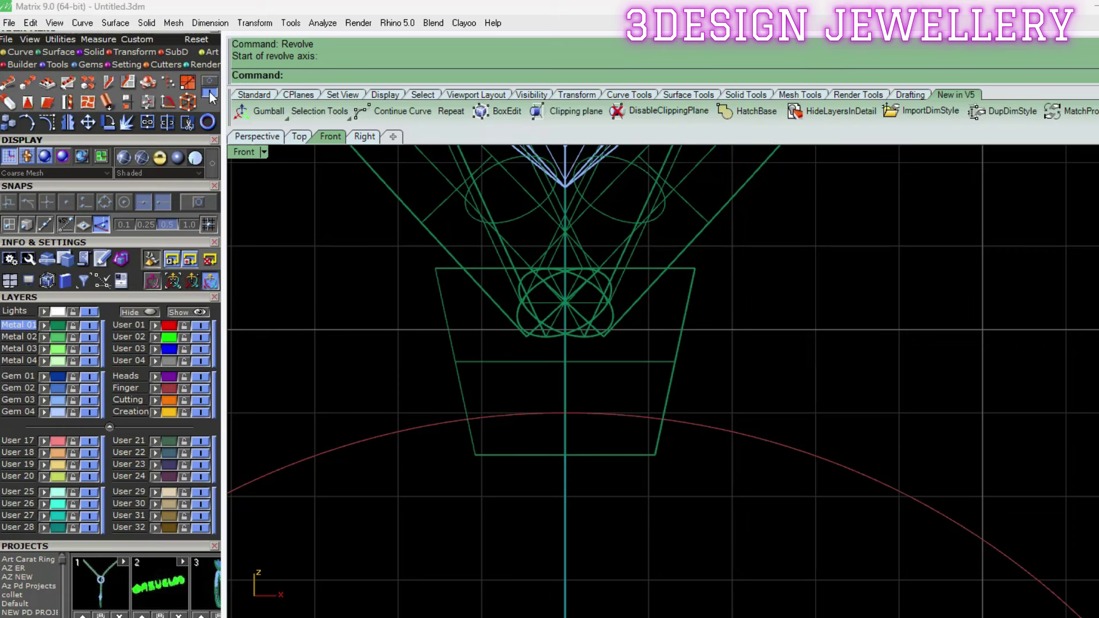
{"action": "left_click", "coordinate": [59, 53]}
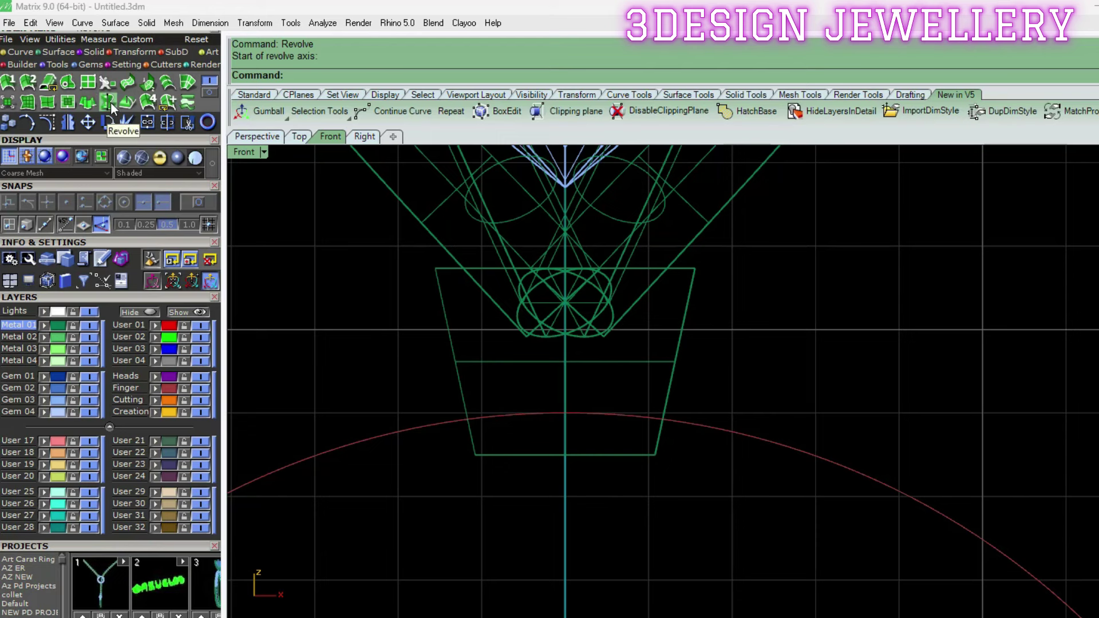
{"action": "type", "text": "s"}
{"action": "mouse_move", "coordinate": [612, 361]}
{"action": "right_mouse_down"}
{"action": "mouse_move", "coordinate": [618, 324]}
{"action": "mouse_move", "coordinate": [628, 345]}
{"action": "mouse_move", "coordinate": [593, 232]}
{"action": "right_mouse_up"}
Shade the Front view and fillet the collar's top and bottom edges at 0.3 radius
{"action": "key", "text": "Return"}
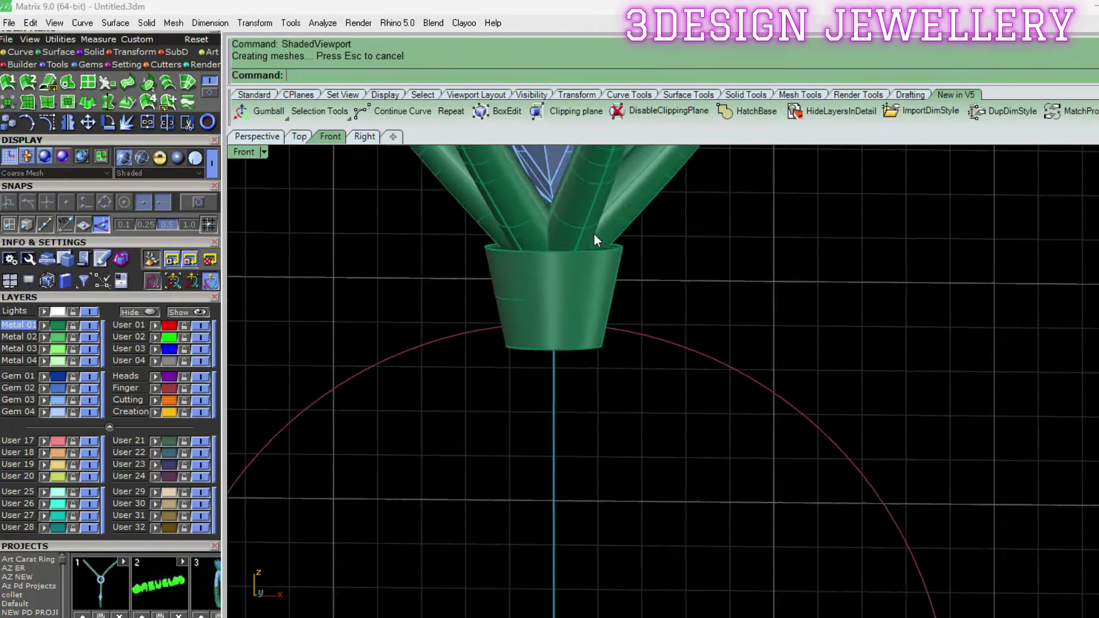
{"action": "scroll", "coordinate": [588, 291], "scroll_direction": "up", "scroll_amount": 2}
{"action": "type", "text": "f"}
{"action": "key", "text": "Return"}
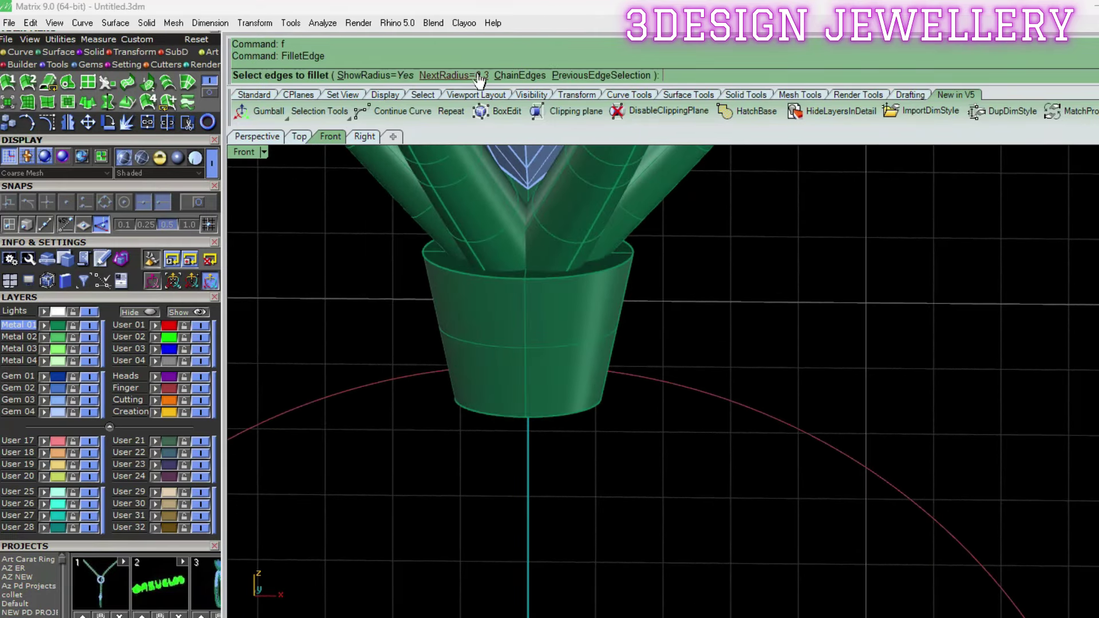
{"action": "left_click", "coordinate": [478, 74]}
{"action": "type", "text": ".3"}
{"action": "key", "text": "Return"}
{"action": "left_click", "coordinate": [456, 275]}
{"action": "key", "text": "Return"}
{"action": "key", "text": "Return"}
{"action": "key", "text": "Return"}
{"action": "left_click", "coordinate": [594, 408]}
{"action": "key", "text": "Return"}
{"action": "key", "text": "ctrl+F5"}
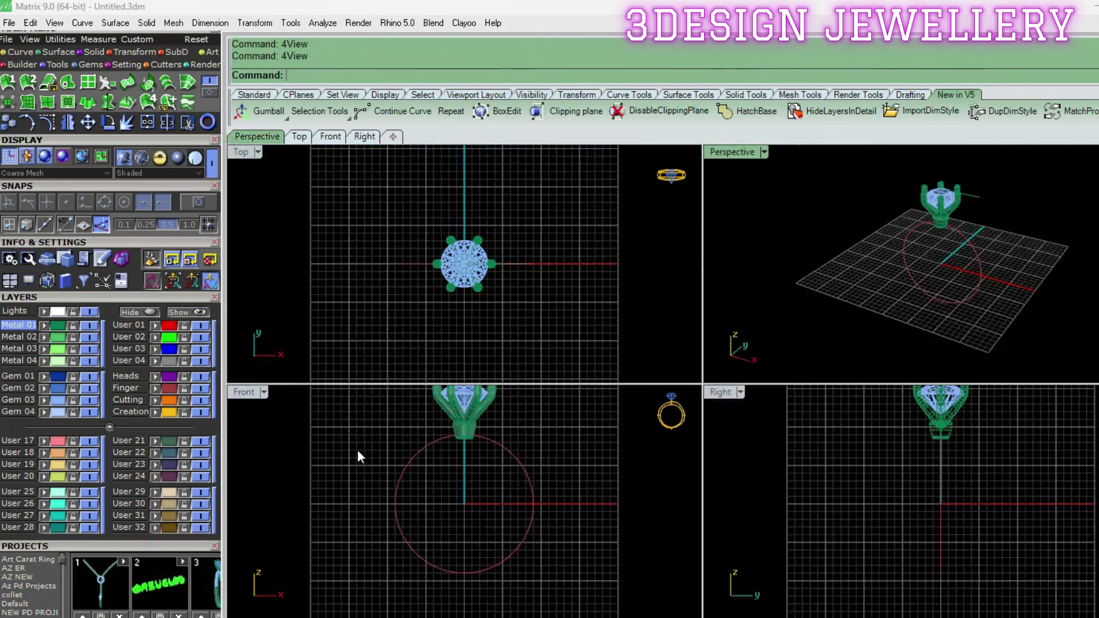
{"action": "double_click", "coordinate": [249, 392]}
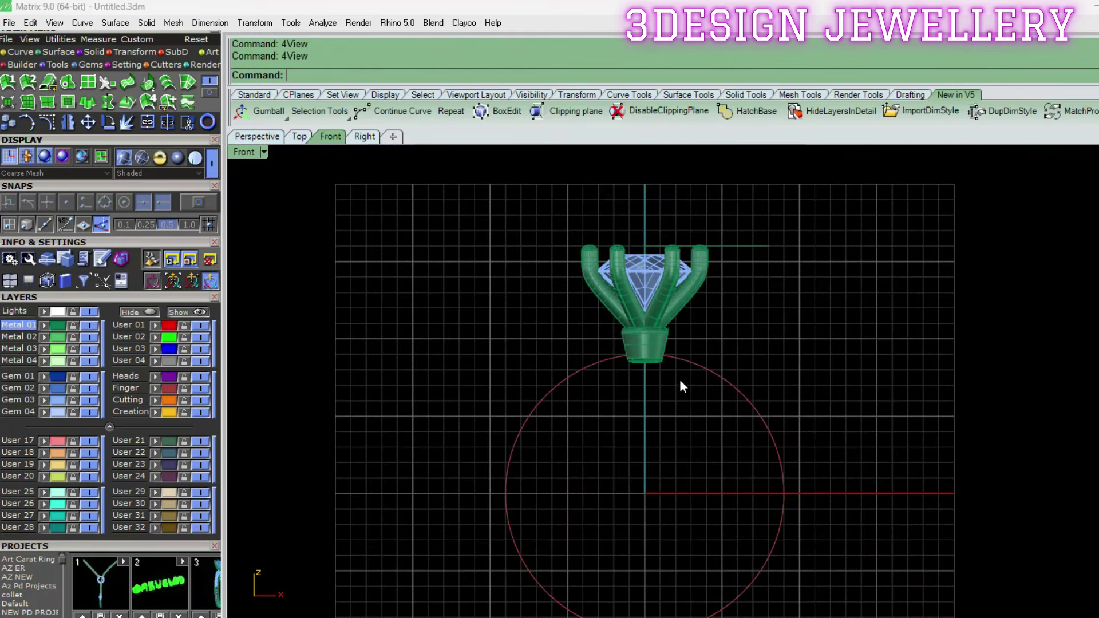
Select the collar beneath the prongs and the whole prong head, then clear the selection
{"action": "scroll", "coordinate": [679, 379], "scroll_direction": "up", "scroll_amount": 5}
{"action": "left_click", "coordinate": [644, 329]}
{"action": "left_click", "coordinate": [606, 387]}
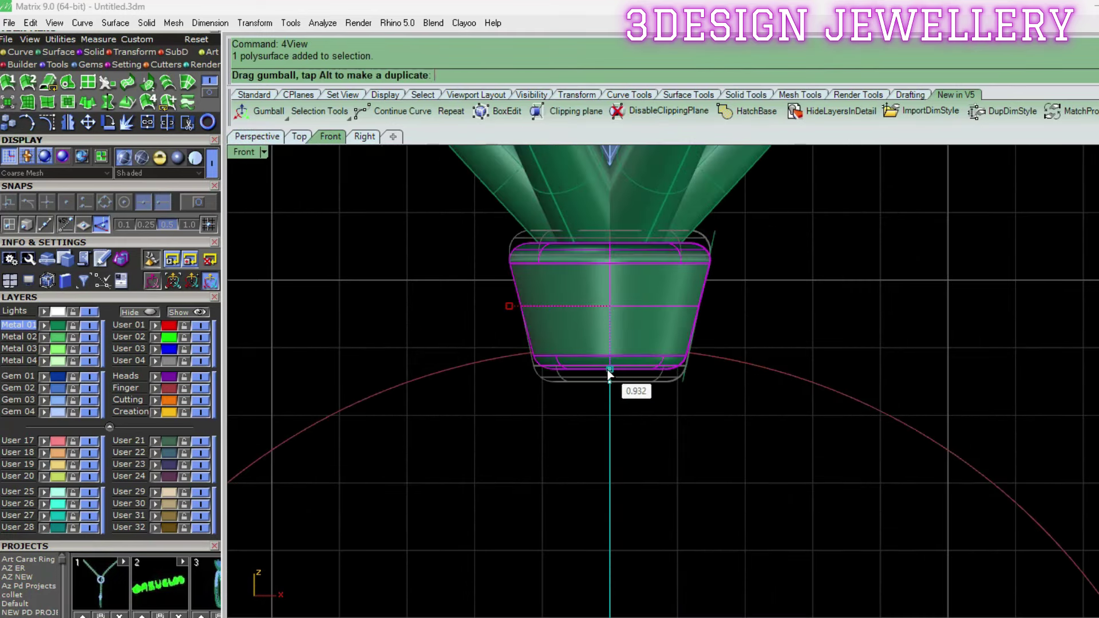
{"action": "scroll", "coordinate": [611, 372], "scroll_direction": "up", "scroll_amount": 2}
{"action": "scroll", "coordinate": [610, 399], "scroll_direction": "down", "scroll_amount": 4}
{"action": "left_click_drag", "start_coordinate": [781, 397], "coordinate": [485, 257]}
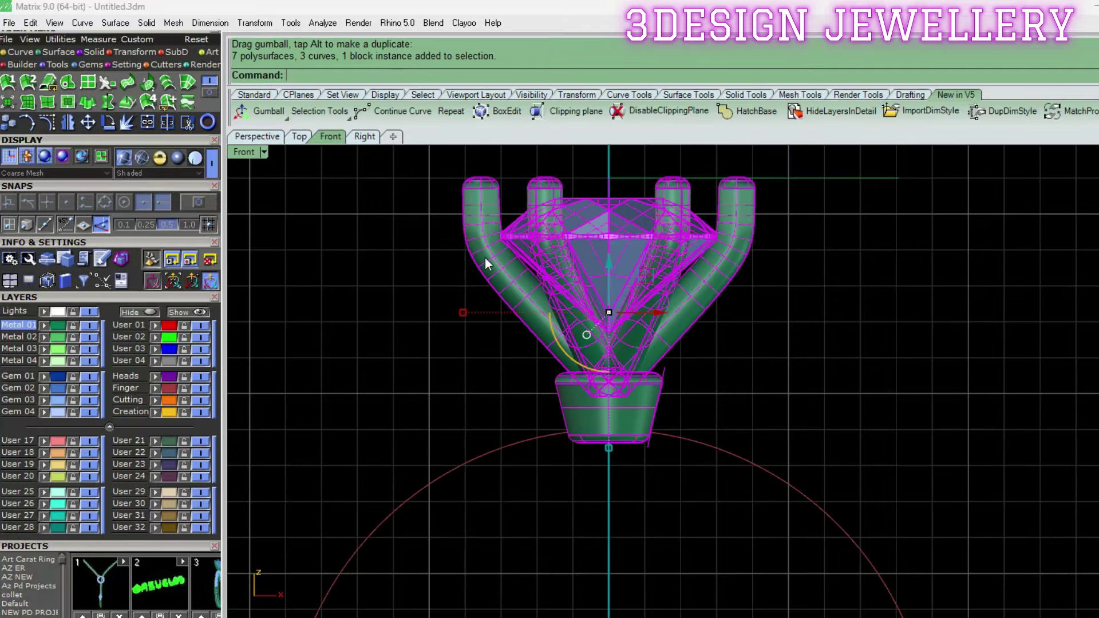
{"action": "scroll", "coordinate": [630, 348], "scroll_direction": "up", "scroll_amount": 1}
{"action": "left_click_drag", "start_coordinate": [610, 320], "coordinate": [596, 307]}
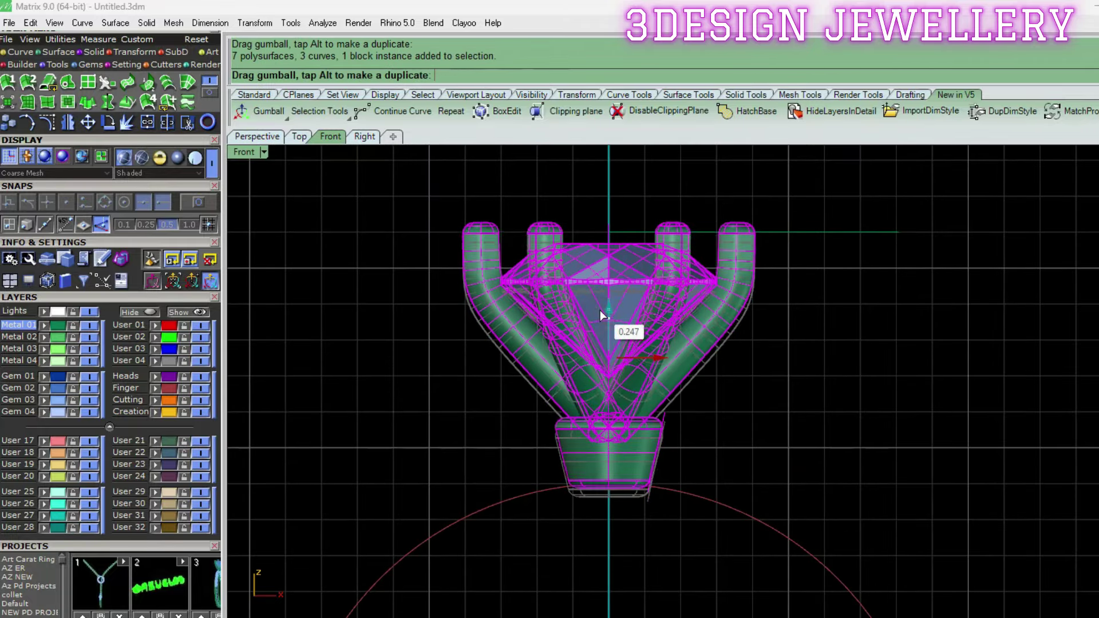
{"action": "key", "text": "Escape"}
Select the finger-size ring circle in the straight front view and open its General quick-actions menu
{"action": "scroll", "coordinate": [645, 299], "scroll_direction": "down", "scroll_amount": 3}
{"action": "scroll", "coordinate": [707, 411], "scroll_direction": "down", "scroll_amount": 3}
{"action": "left_click_drag", "start_coordinate": [775, 445], "coordinate": [647, 395]}
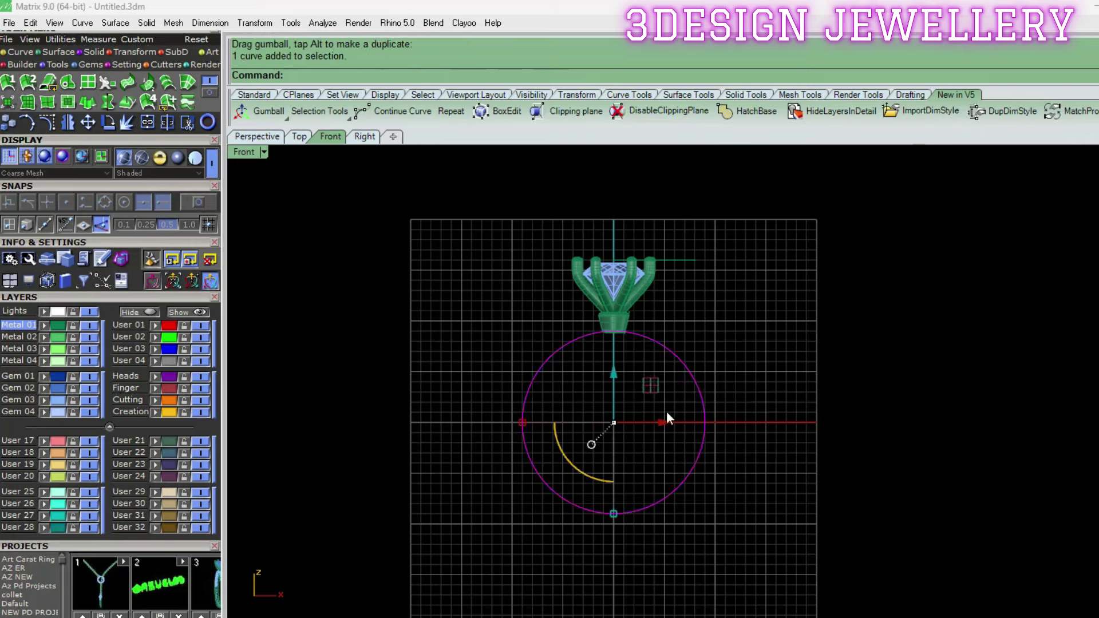
{"action": "right_click_drag", "start_coordinate": [653, 395], "coordinate": [541, 458], "text": "ctrl+shift"}
{"action": "key", "text": "Home"}
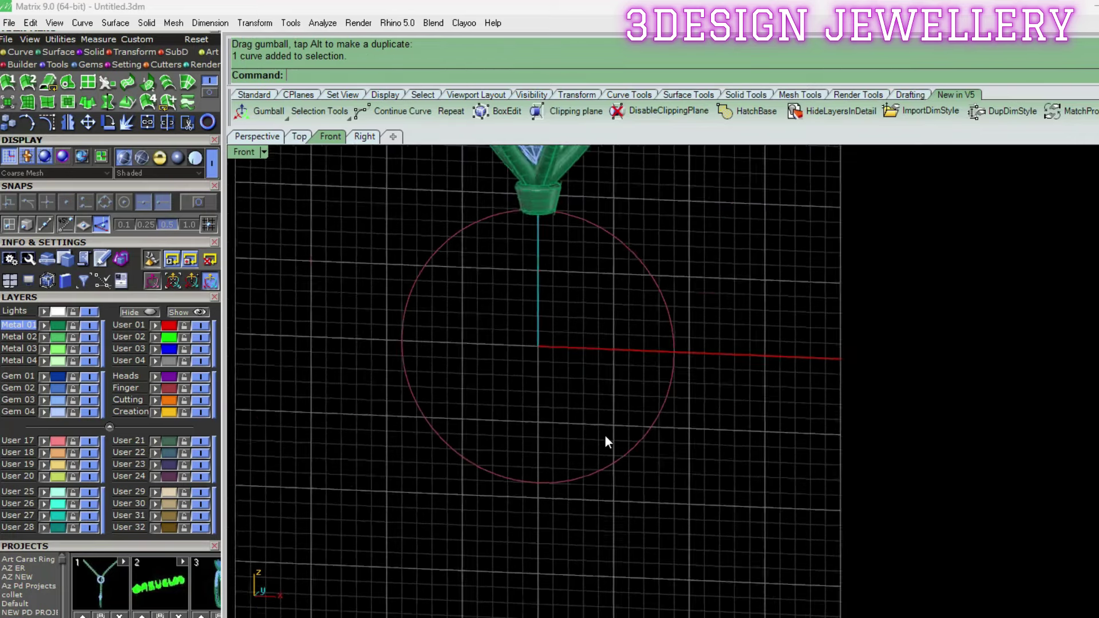
{"action": "left_click", "coordinate": [680, 448]}
{"action": "right_click_drag", "start_coordinate": [701, 450], "coordinate": [710, 482]}
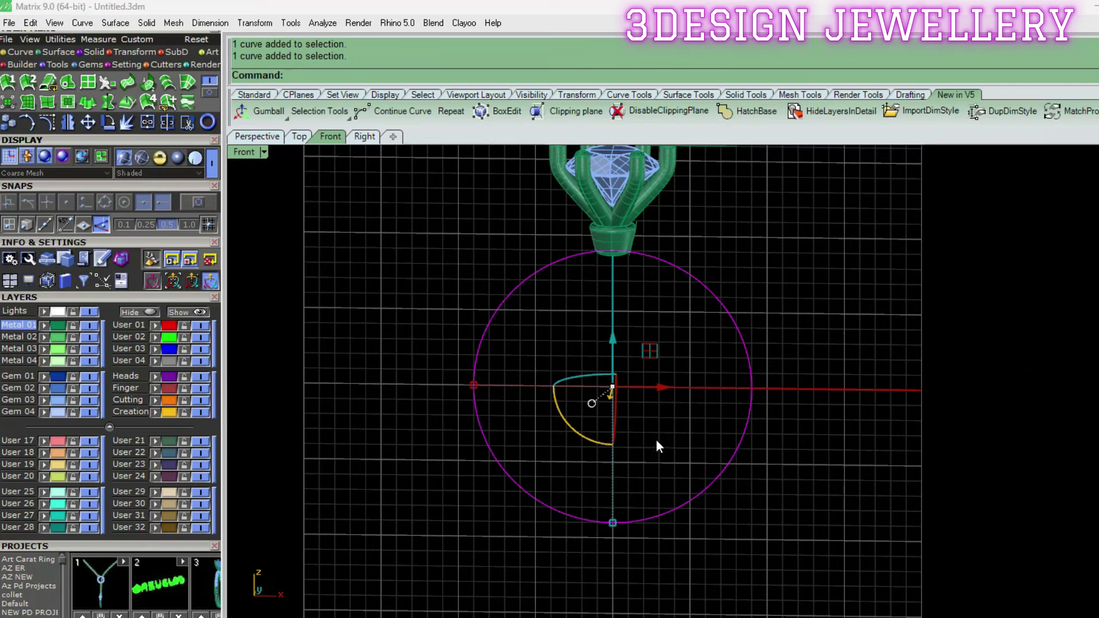
{"action": "middle_click", "coordinate": [657, 439]}
Reselect the ring circle and start Add Profiles from the F6 Actions popup, placing a profile at its bottom
{"action": "mouse_move", "coordinate": [706, 440]}
{"action": "left_mouse_down"}
{"action": "mouse_move", "coordinate": [879, 396]}
{"action": "mouse_move", "coordinate": [908, 340]}
{"action": "left_mouse_up"}
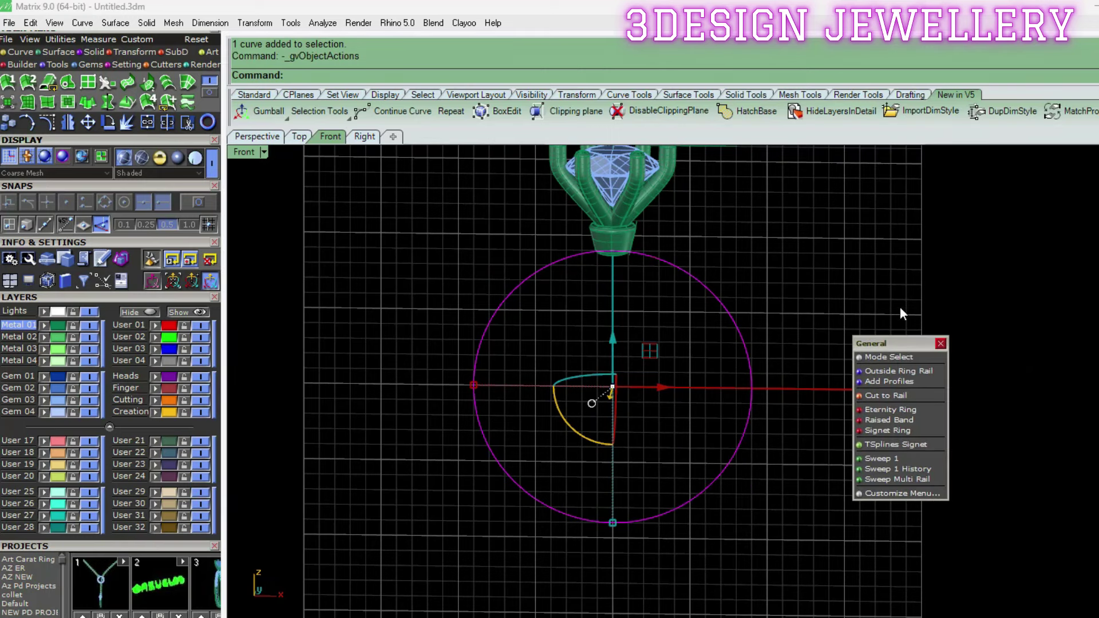
{"action": "left_click", "coordinate": [900, 307]}
{"action": "left_click", "coordinate": [717, 301]}
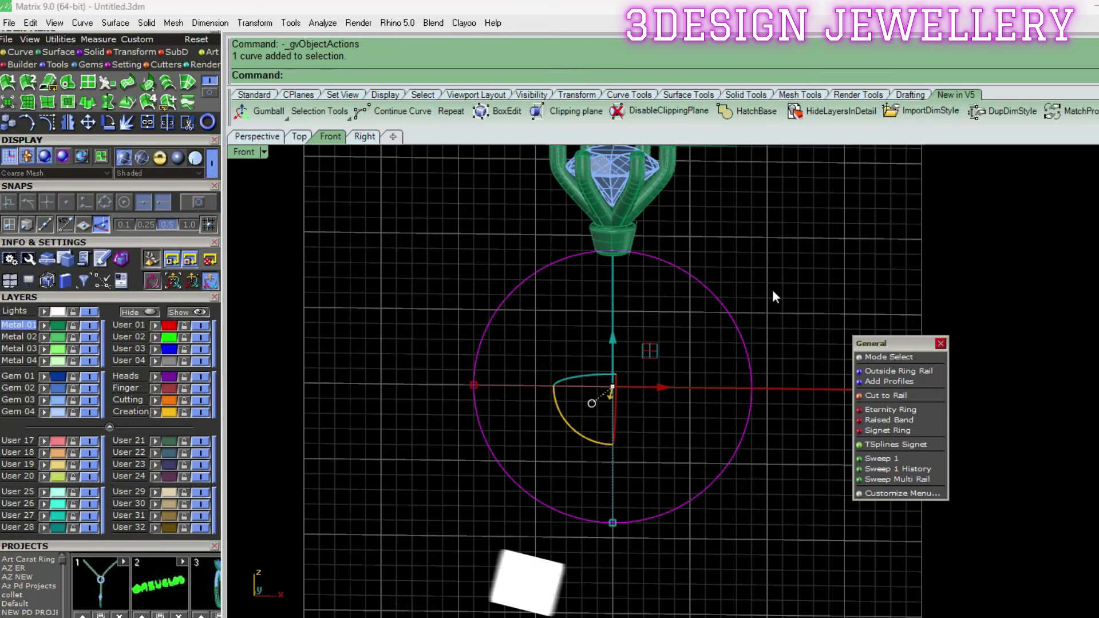
{"action": "key", "text": "F6"}
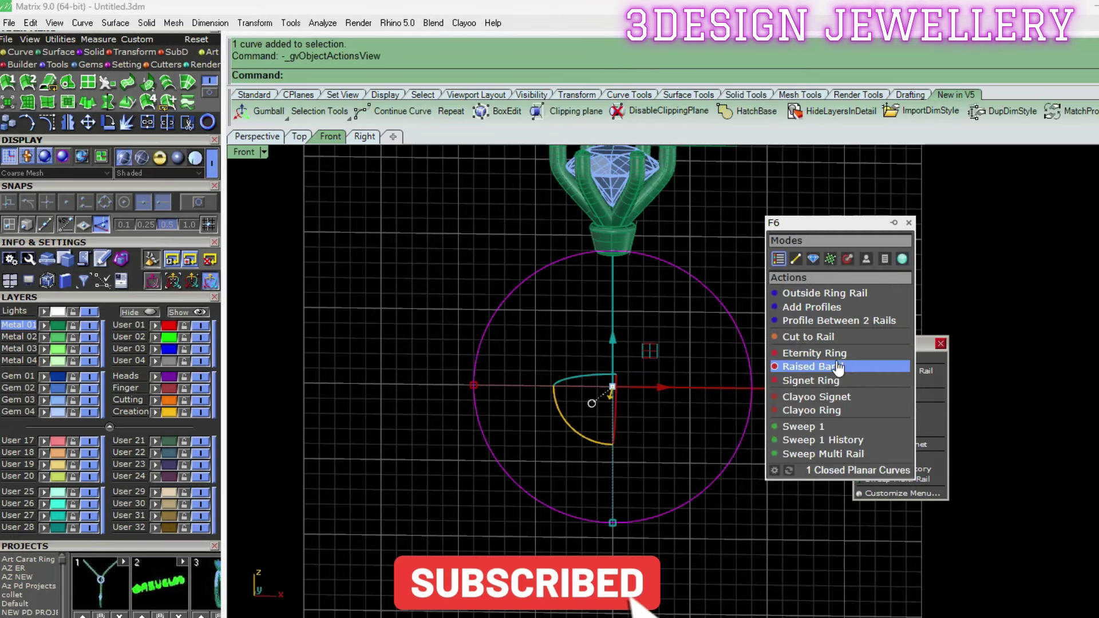
{"action": "left_click", "coordinate": [813, 314]}
{"action": "mouse_move", "coordinate": [809, 311]}
{"action": "right_mouse_down"}
{"action": "mouse_move", "coordinate": [652, 404]}
{"action": "mouse_move", "coordinate": [527, 532]}
{"action": "right_mouse_up"}
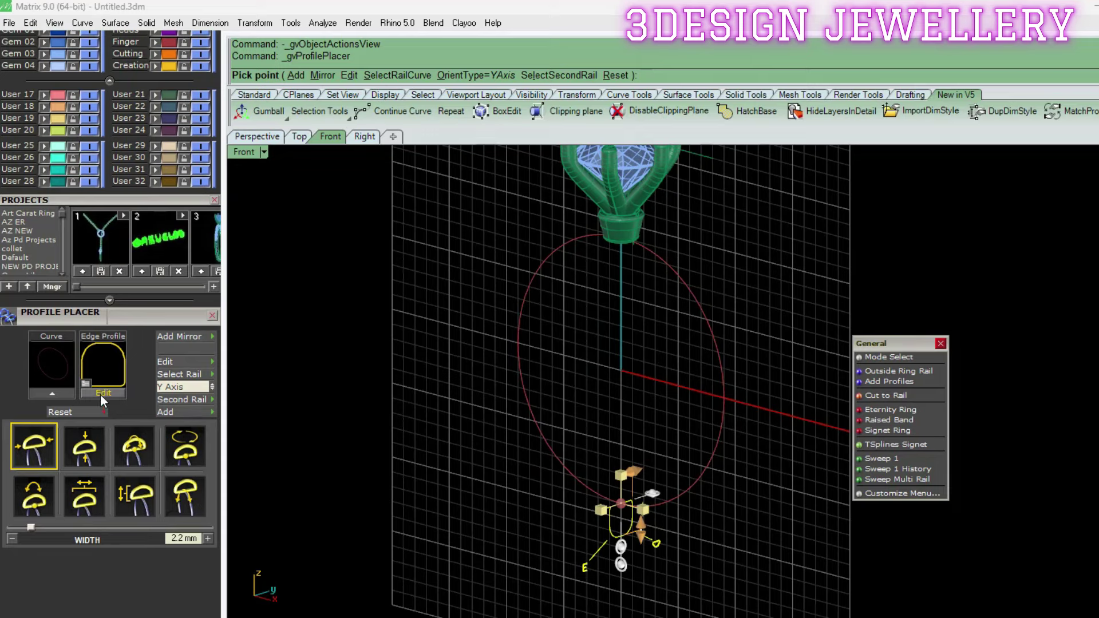
Open the Edge Profile in a maximised Profile Editor and delete its existing rounded profile curve
{"action": "left_click", "coordinate": [102, 393]}
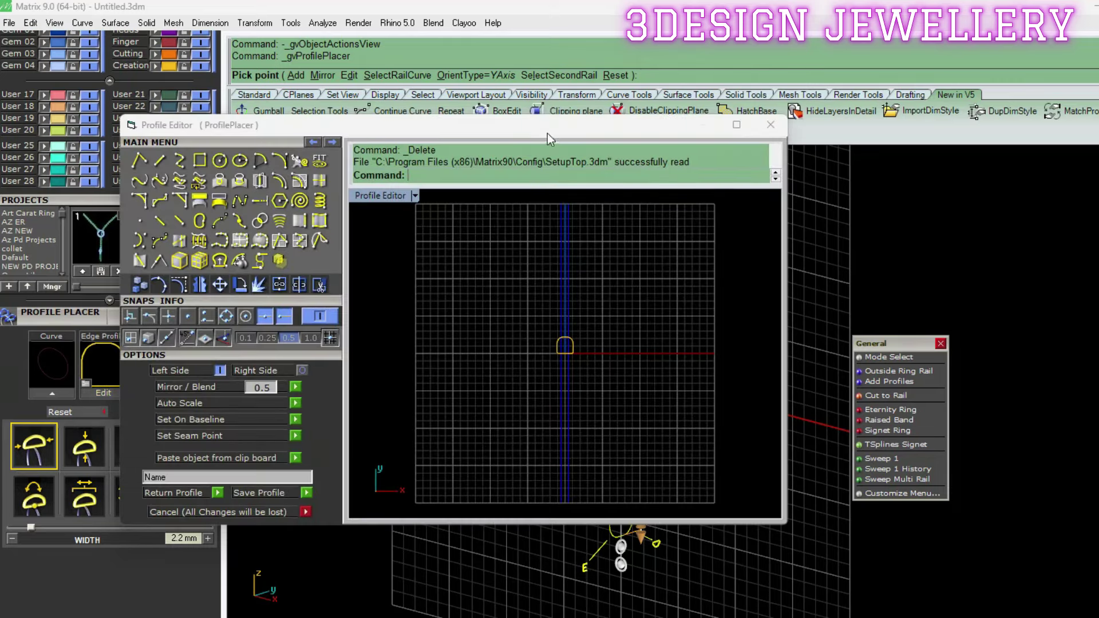
{"action": "double_click", "coordinate": [548, 132]}
{"action": "scroll", "coordinate": [782, 370], "scroll_direction": "up", "scroll_amount": 2}
{"action": "scroll", "coordinate": [768, 297], "scroll_direction": "up", "scroll_amount": 2}
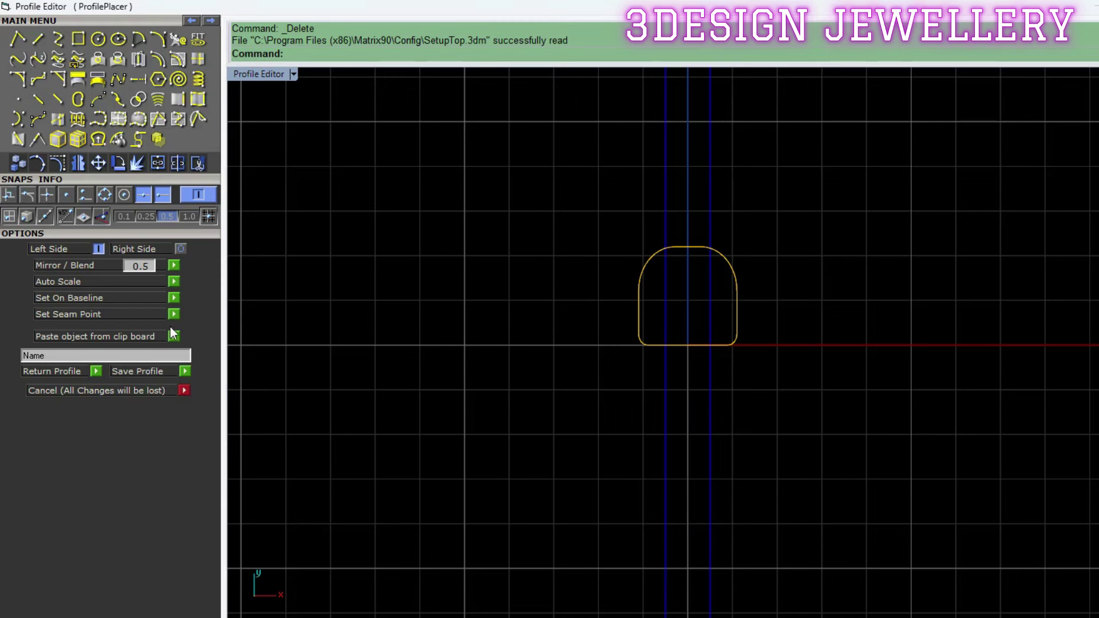
{"action": "left_click", "coordinate": [658, 252]}
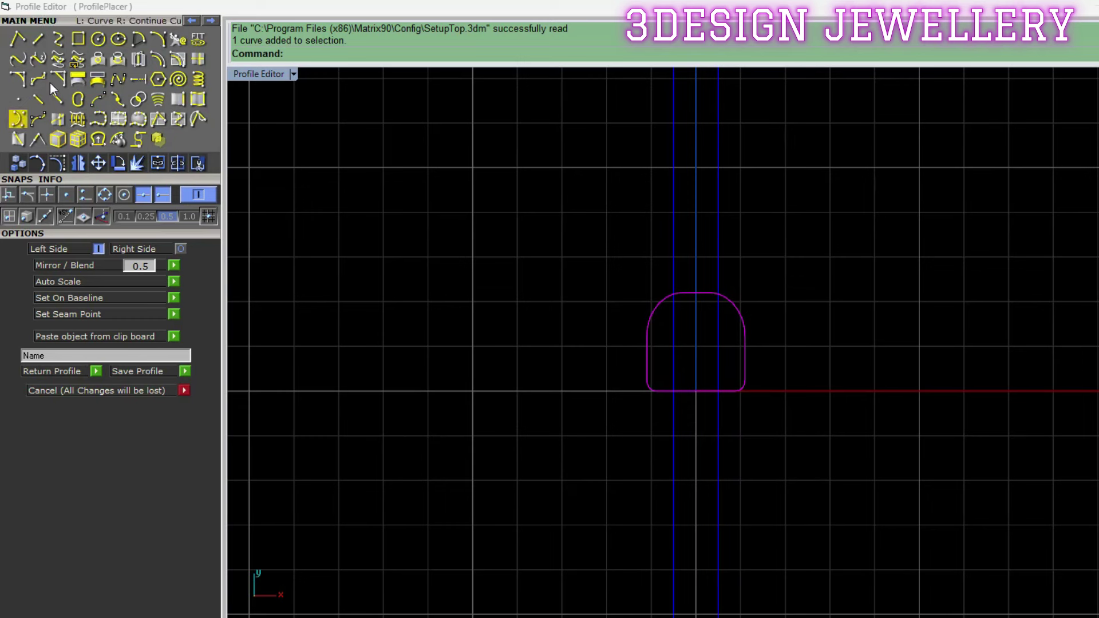
{"action": "key", "text": "Delete"}
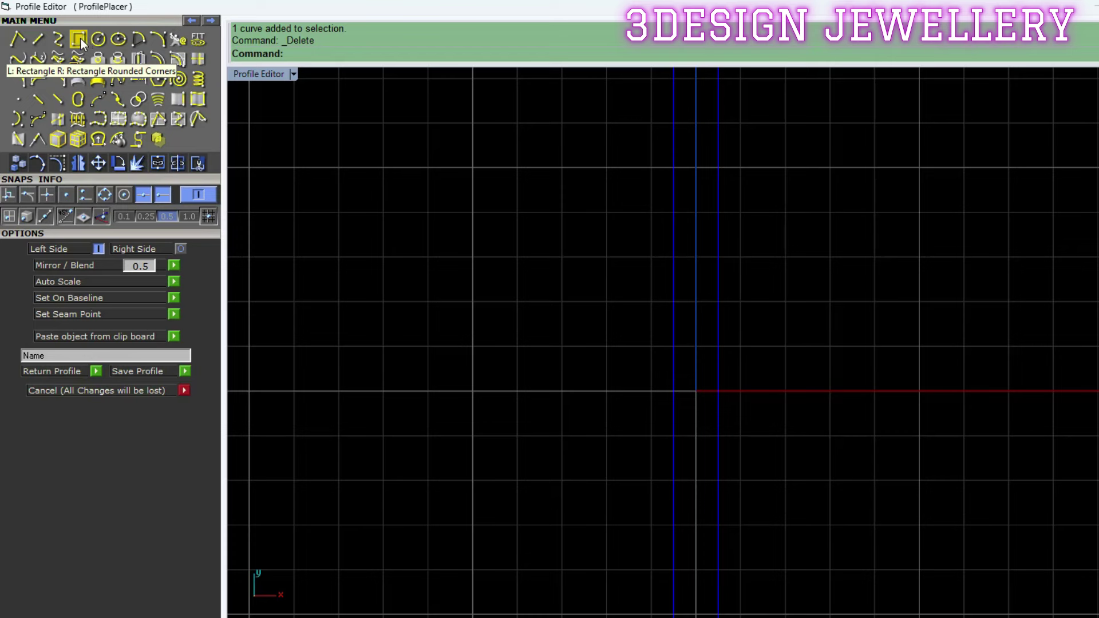
Draw a centre rectangle at origin 0, 2.2 long and 1.8 wide
{"action": "left_click", "coordinate": [80, 39]}
{"action": "left_click", "coordinate": [439, 55]}
{"action": "type", "text": "0"}
{"action": "key", "text": "Return"}
{"action": "scroll", "coordinate": [949, 361], "scroll_direction": "up", "scroll_amount": 3}
{"action": "scroll", "coordinate": [739, 352], "scroll_direction": "down", "scroll_amount": 3}
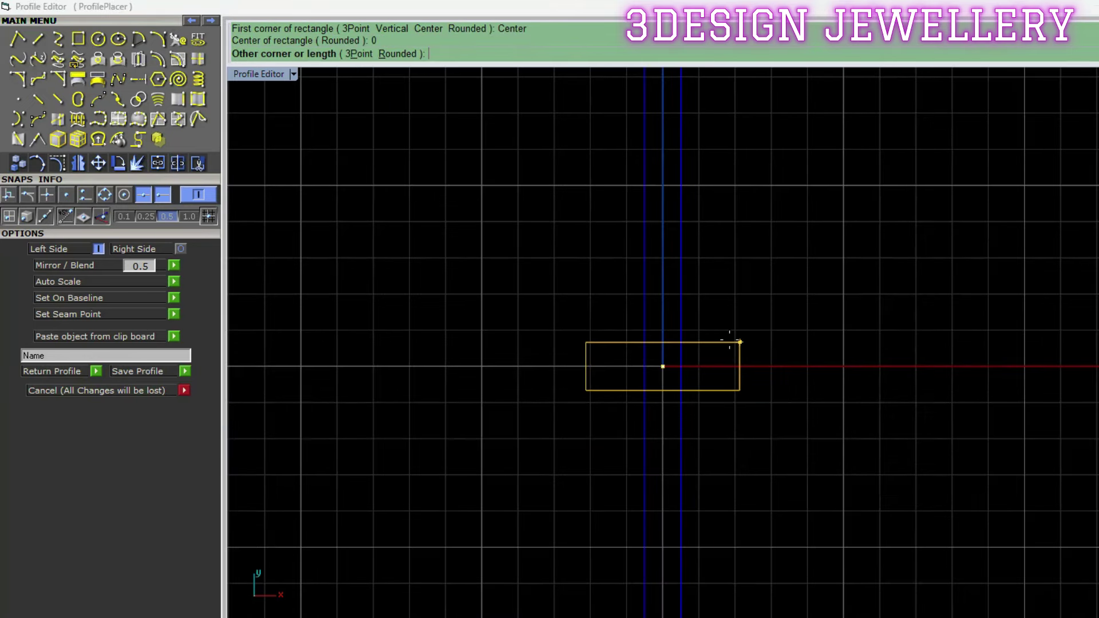
{"action": "type", "text": "2.2"}
{"action": "key", "text": "Return"}
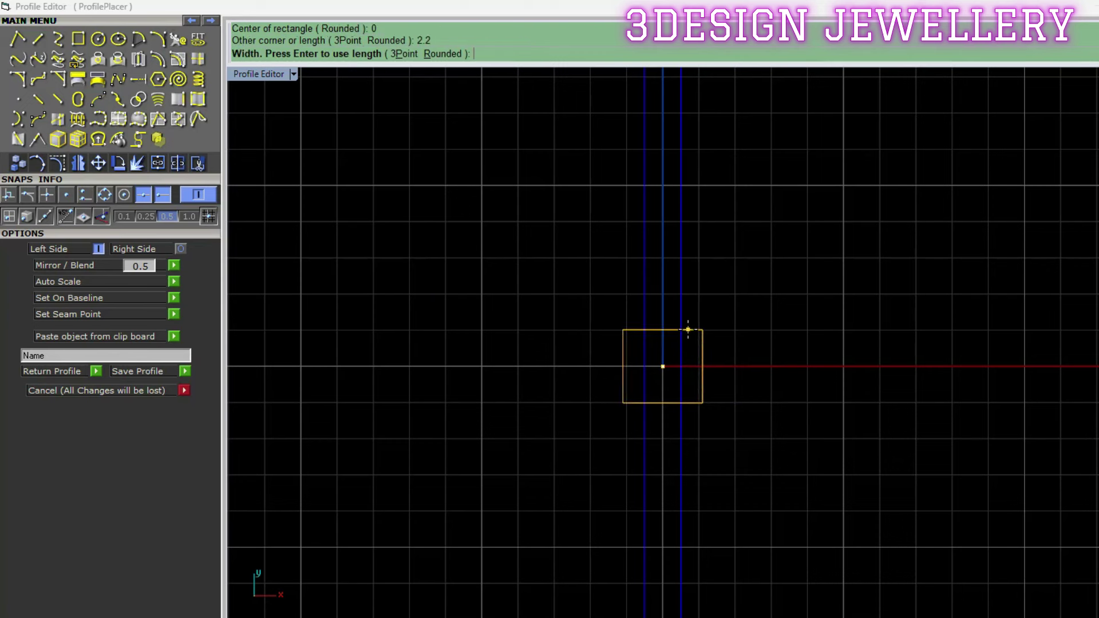
{"action": "type", "text": "1.8"}
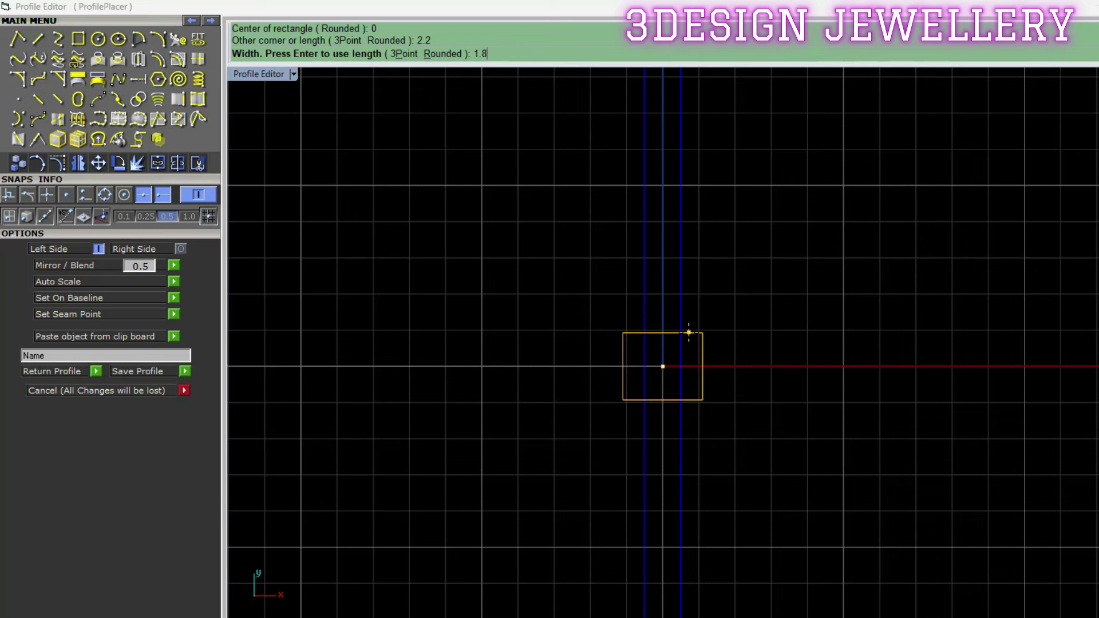
{"action": "key", "text": "Return"}
{"action": "scroll", "coordinate": [693, 347], "scroll_direction": "up", "scroll_amount": 2}
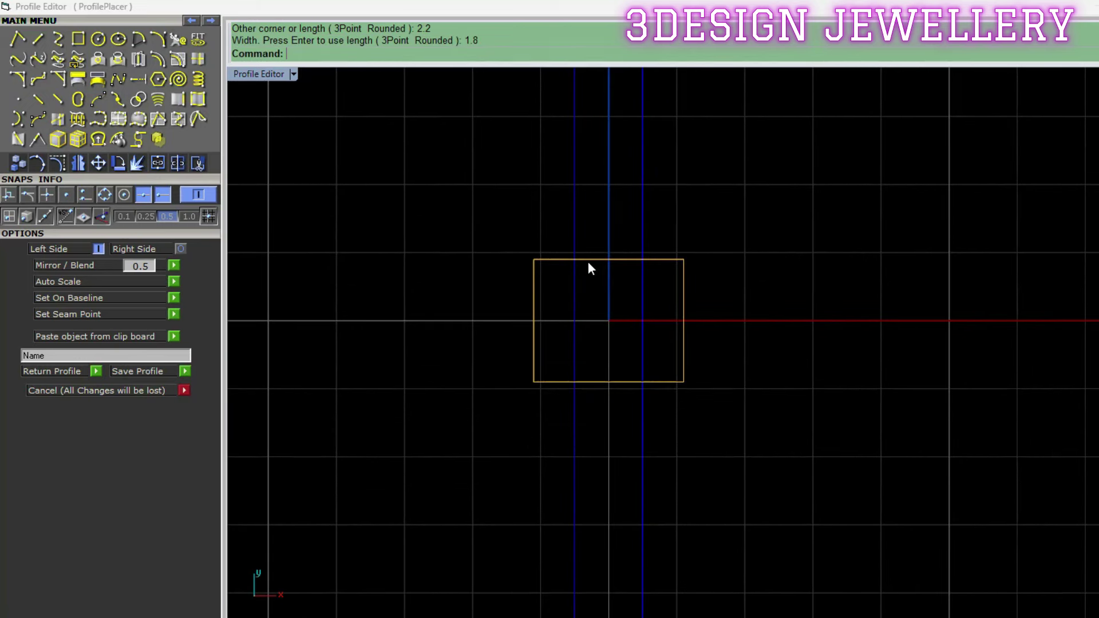
Fillet the rectangle's two bottom corners
{"action": "left_click", "coordinate": [587, 259]}
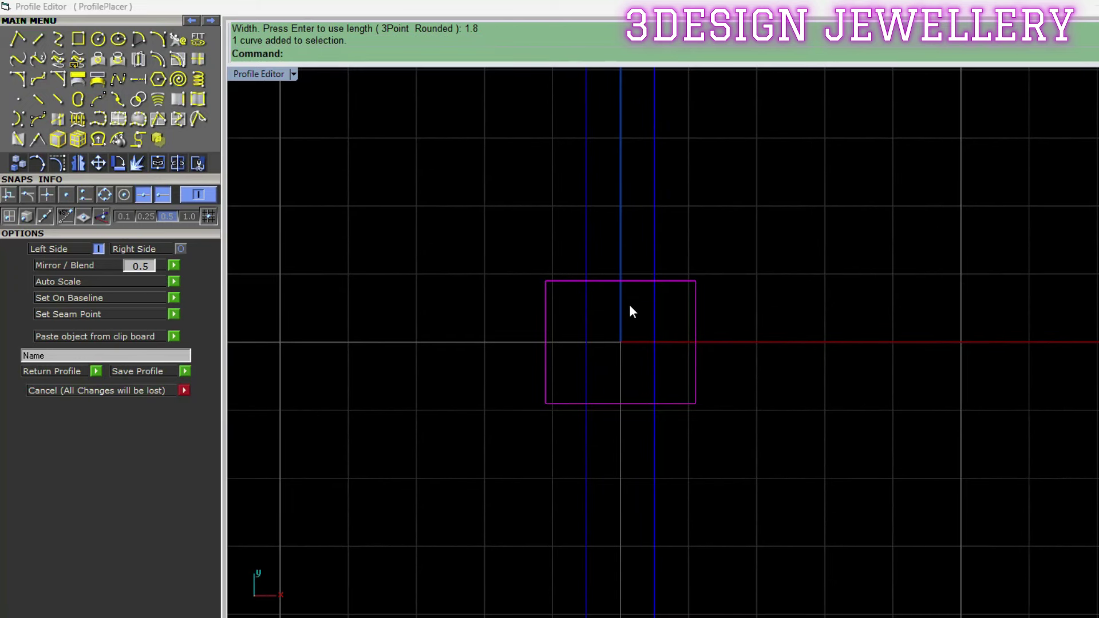
{"action": "type", "text": "Fillet"}
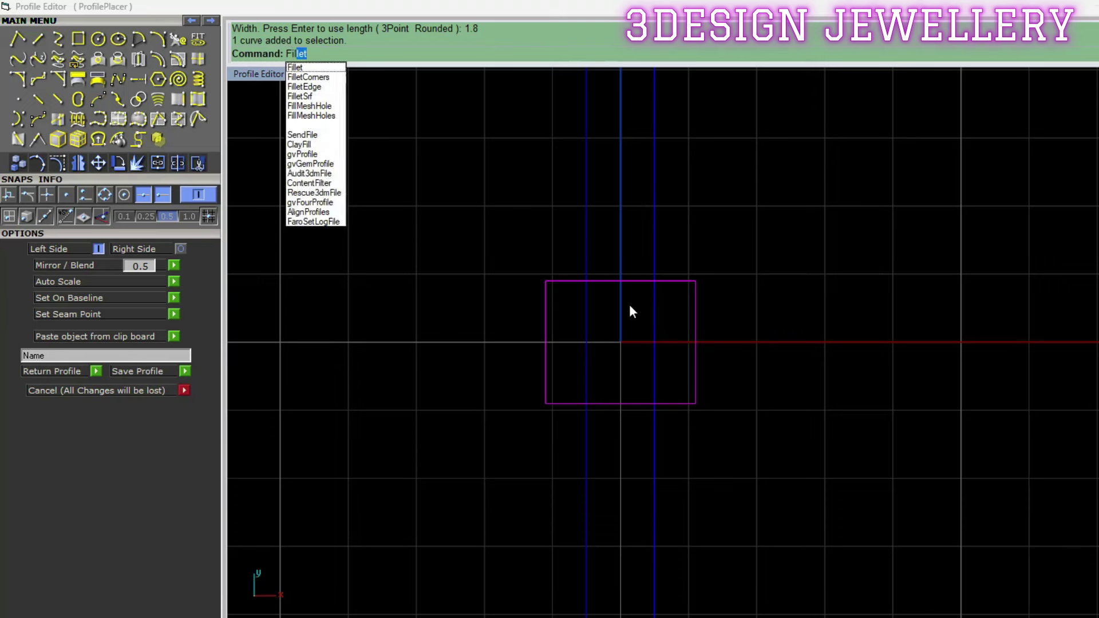
{"action": "key", "text": "Down"}
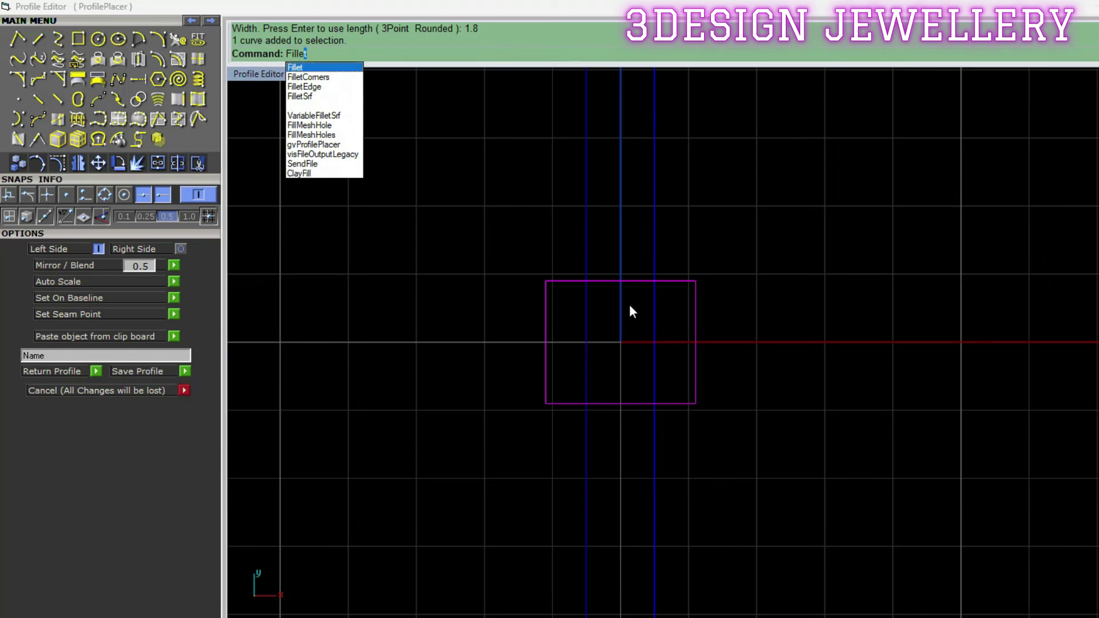
{"action": "key", "text": "Return"}
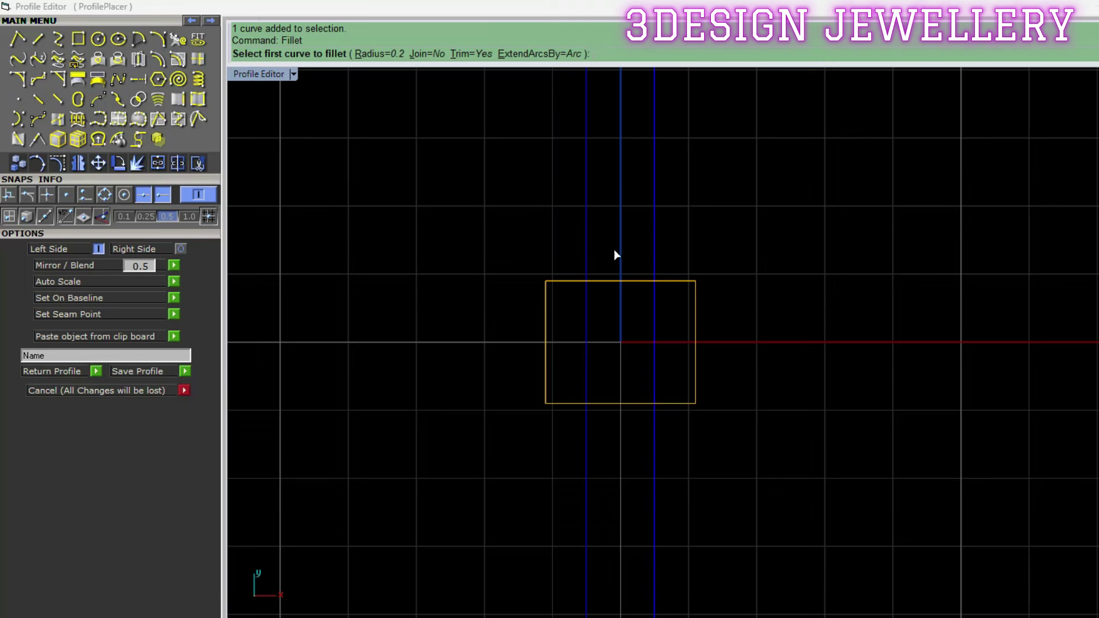
{"action": "left_click", "coordinate": [547, 392]}
{"action": "key", "text": "Return"}
{"action": "left_click", "coordinate": [684, 404]}
{"action": "left_click", "coordinate": [695, 382]}
{"action": "key", "text": "Return"}
Try a 0.45 fillet on the top-left corner, then undo it
{"action": "left_click", "coordinate": [390, 58]}
{"action": "type", "text": ".45"}
{"action": "key", "text": "Return"}
{"action": "left_click", "coordinate": [545, 314]}
{"action": "left_click", "coordinate": [570, 281]}
{"action": "key", "text": "Return"}
{"action": "left_click", "coordinate": [679, 279]}
{"action": "key", "text": "Escape"}
{"action": "key", "text": "ctrl+z"}
Fillet both top corners at radius 0.9 to form the arched top
{"action": "key", "text": "Return"}
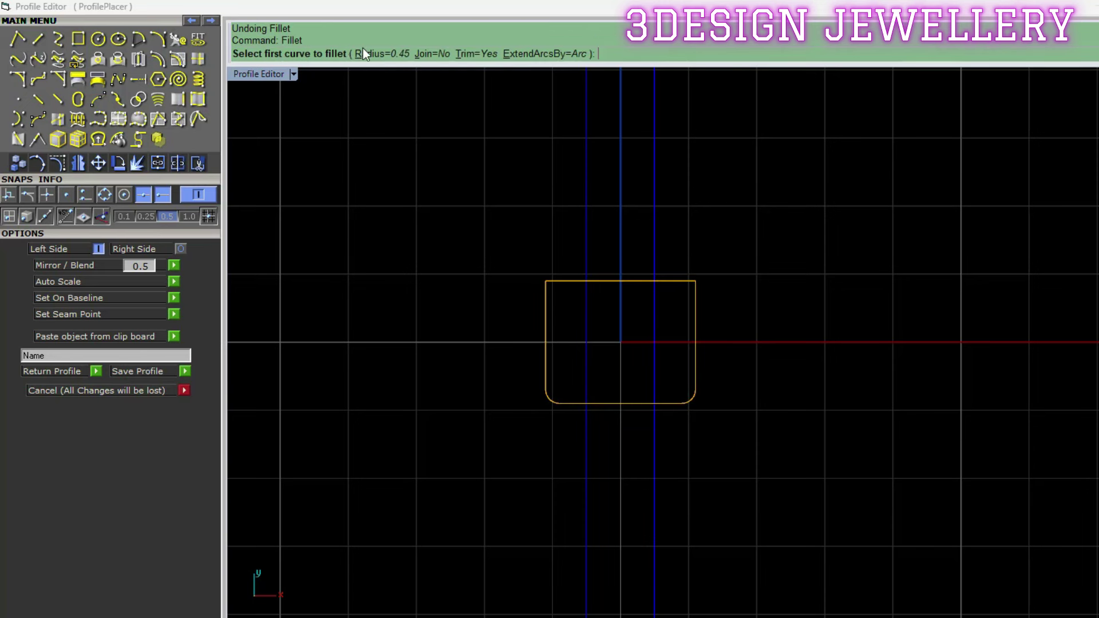
{"action": "left_click", "coordinate": [362, 51]}
{"action": "type", "text": ".9"}
{"action": "key", "text": "Return"}
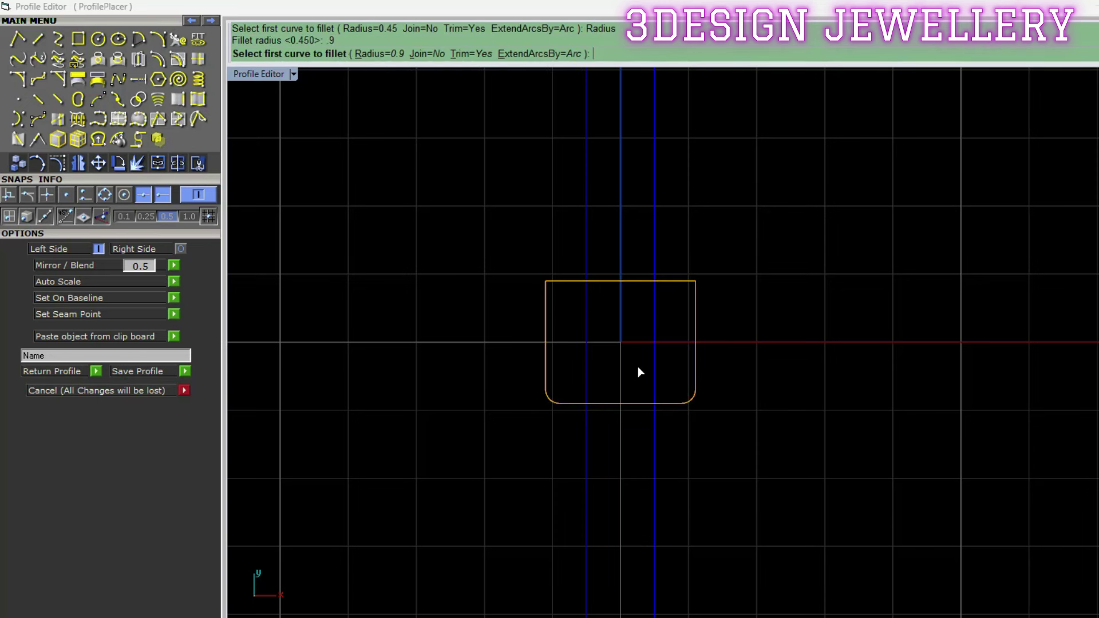
{"action": "left_click", "coordinate": [547, 314]}
{"action": "left_click", "coordinate": [566, 283]}
{"action": "key", "text": "Return"}
{"action": "left_click", "coordinate": [686, 282]}
{"action": "left_click", "coordinate": [696, 302]}
{"action": "left_click", "coordinate": [695, 389]}
{"action": "scroll", "coordinate": [624, 404], "scroll_direction": "down", "scroll_amount": 3}
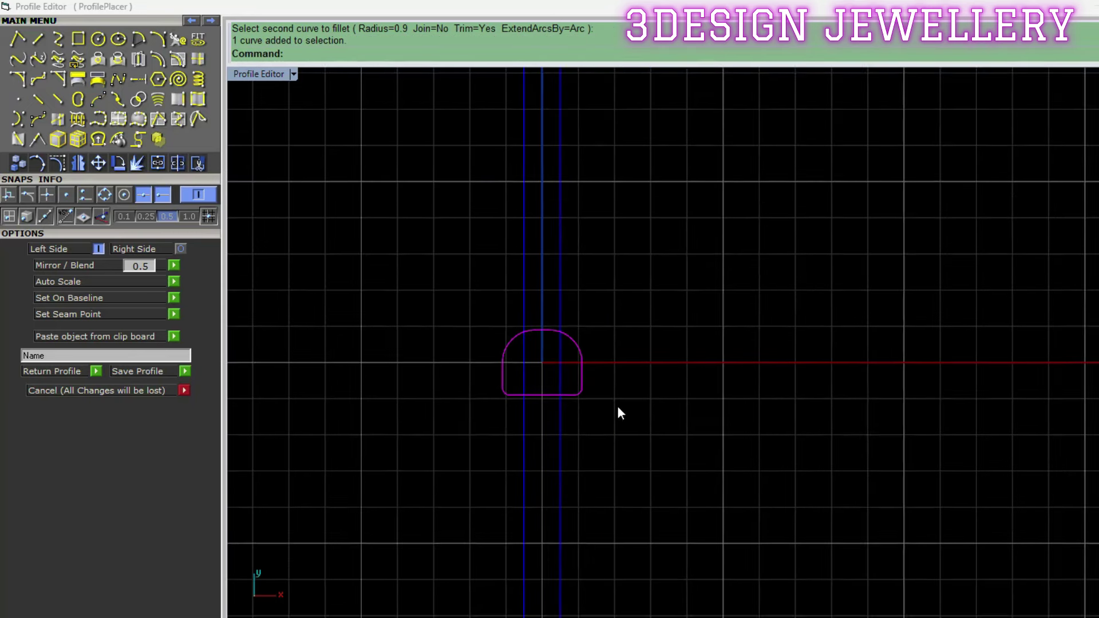
{"action": "scroll", "coordinate": [559, 395], "scroll_direction": "up", "scroll_amount": 2}
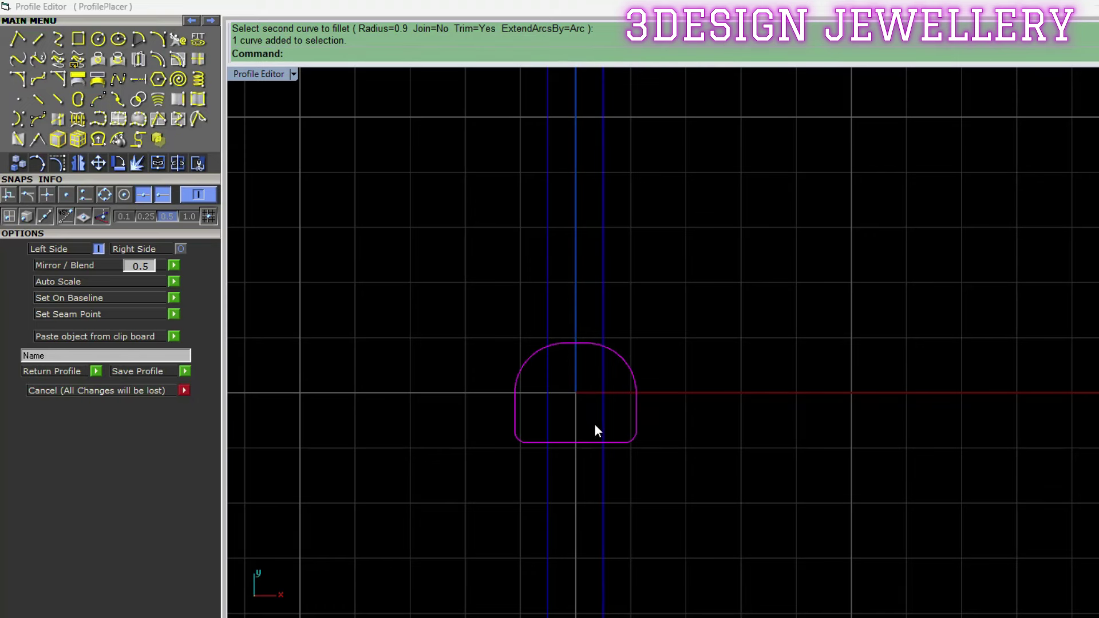
Move the profile from its bottom point to origin 0 so it rests on the baseline
{"action": "type", "text": "m"}
{"action": "key", "text": "Return"}
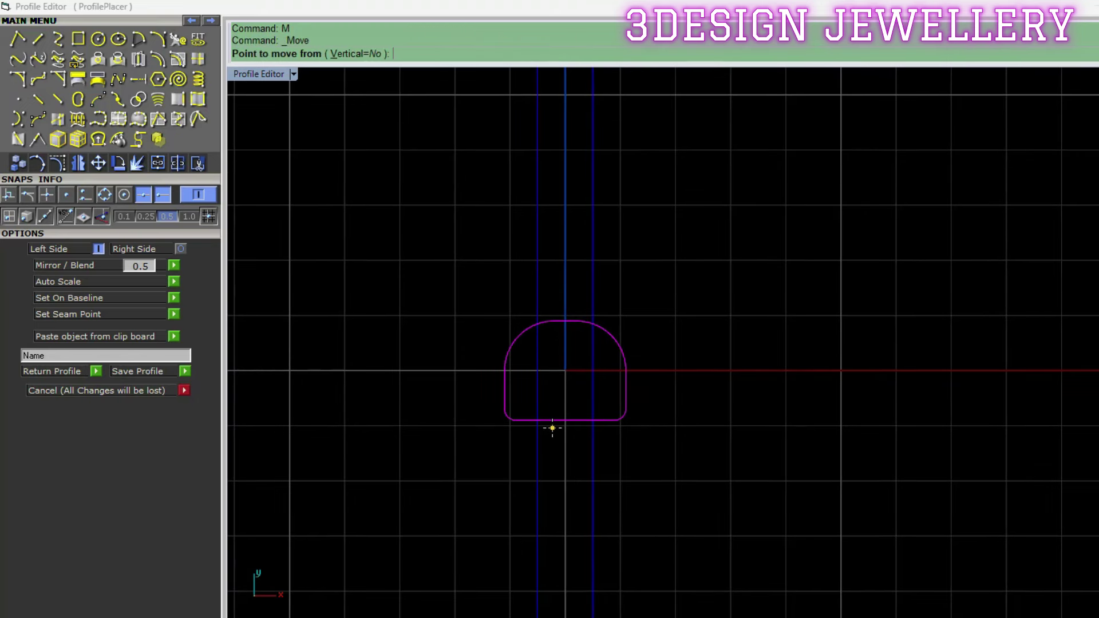
{"action": "left_click", "coordinate": [564, 421]}
{"action": "type", "text": "0"}
{"action": "key", "text": "Return"}
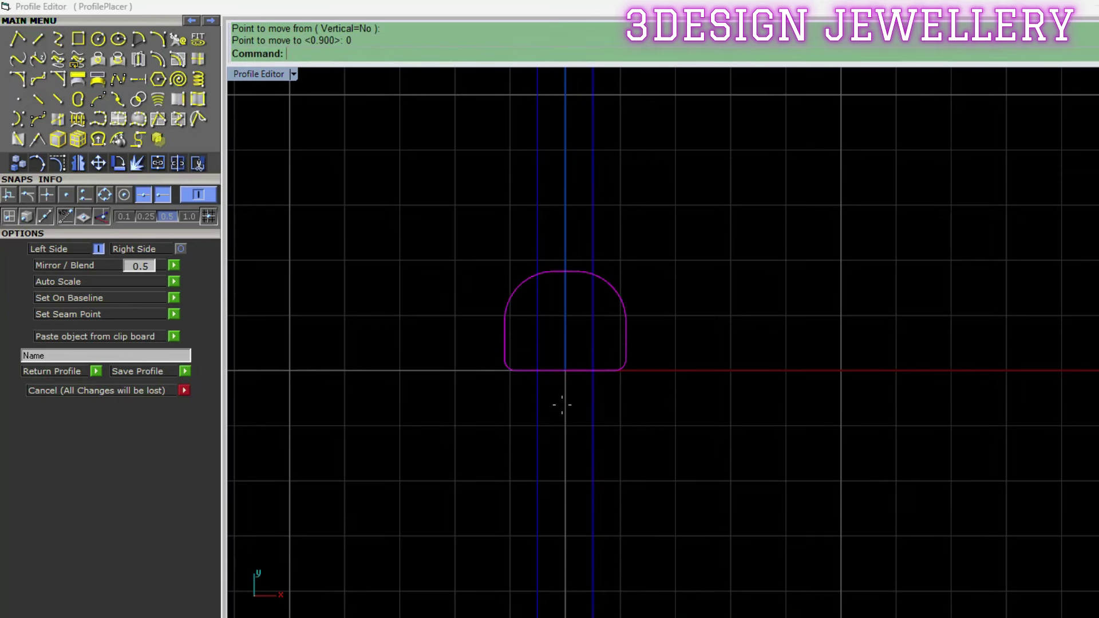
{"action": "scroll", "coordinate": [637, 348], "scroll_direction": "up", "scroll_amount": 1}
{"action": "scroll", "coordinate": [624, 326], "scroll_direction": "up", "scroll_amount": 1}
{"action": "scroll", "coordinate": [630, 326], "scroll_direction": "down", "scroll_amount": 1}
{"action": "scroll", "coordinate": [660, 362], "scroll_direction": "down", "scroll_amount": 1}
{"action": "scroll", "coordinate": [574, 382], "scroll_direction": "down", "scroll_amount": 2}
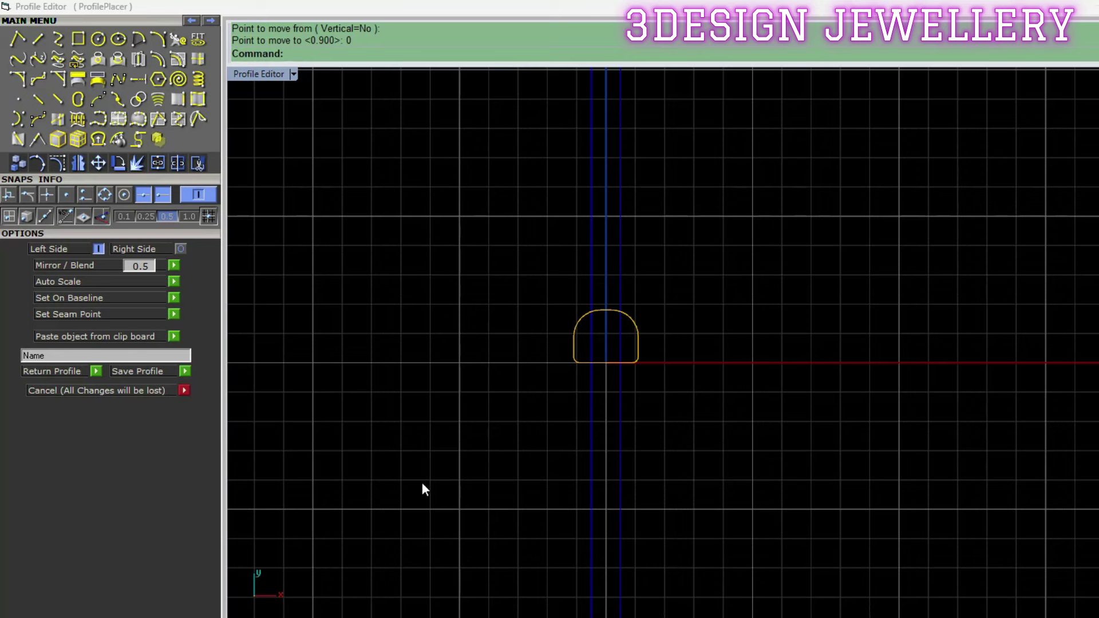
Select the profile curve and click into the Name field
{"action": "left_click", "coordinate": [639, 337]}
{"action": "scroll", "coordinate": [624, 340], "scroll_direction": "up", "scroll_amount": 2}
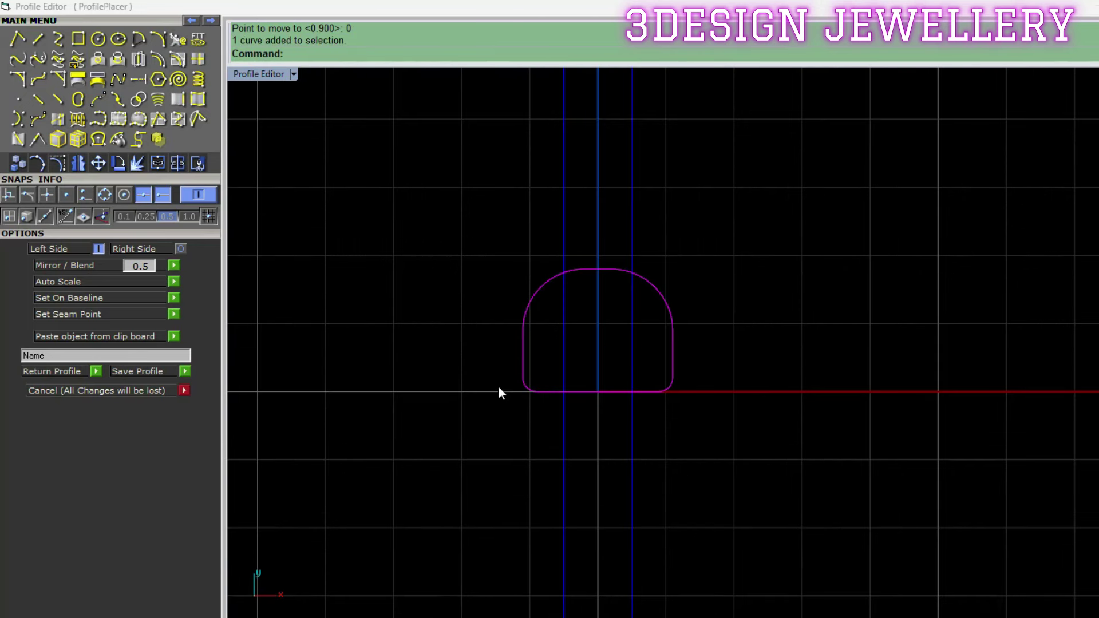
{"action": "left_click", "coordinate": [29, 356]}
{"action": "type", "text": "new"}
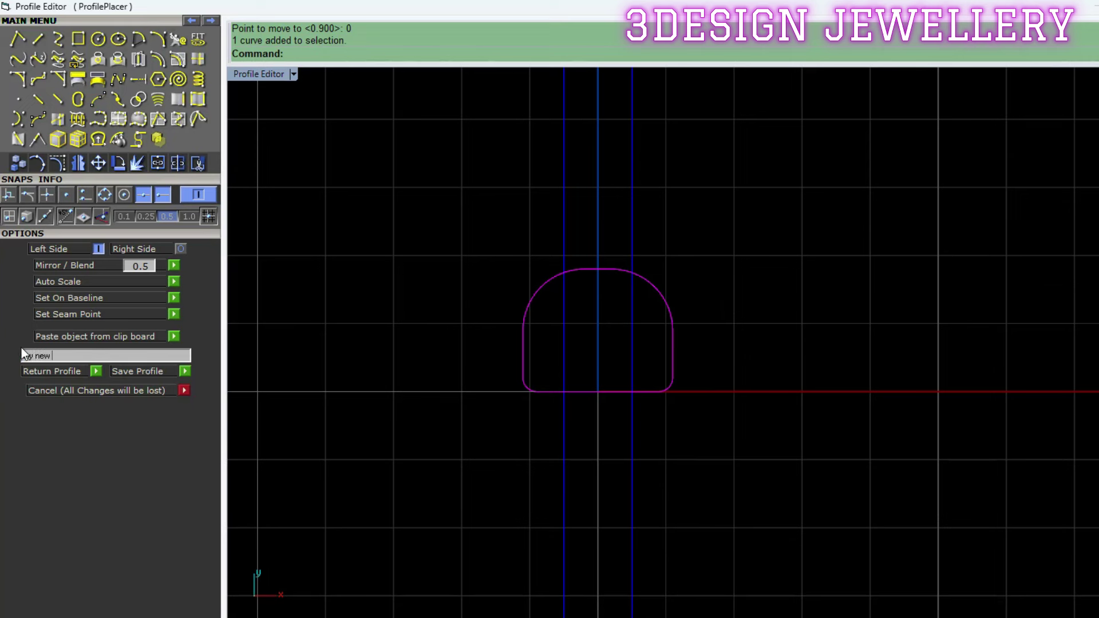
Name the profile 'pro-2', save it as 'my new pro-2' in Shank Profiles, and confirm Profile Added
{"action": "type", "text": "pro-"}
{"action": "type", "text": "2"}
{"action": "left_click", "coordinate": [185, 372]}
{"action": "scroll", "coordinate": [694, 467], "scroll_direction": "down", "scroll_amount": 3}
{"action": "scroll", "coordinate": [665, 467], "scroll_direction": "down", "scroll_amount": 2}
{"action": "scroll", "coordinate": [667, 464], "scroll_direction": "down", "scroll_amount": 5}
{"action": "scroll", "coordinate": [672, 467], "scroll_direction": "down", "scroll_amount": 5}
{"action": "scroll", "coordinate": [670, 472], "scroll_direction": "down", "scroll_amount": 5}
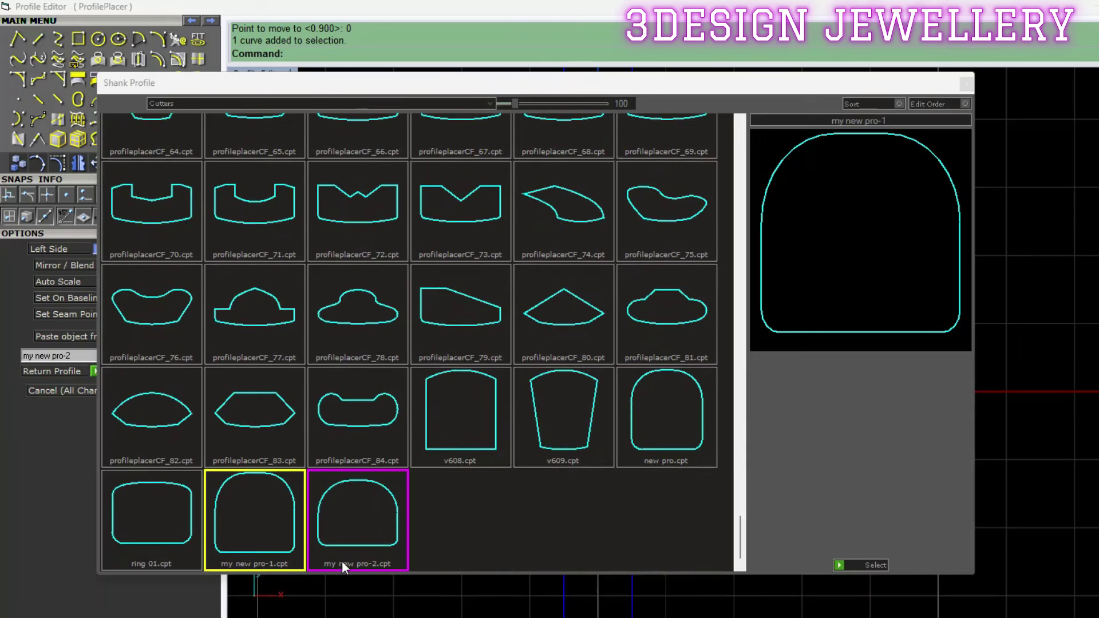
{"action": "left_click", "coordinate": [369, 520]}
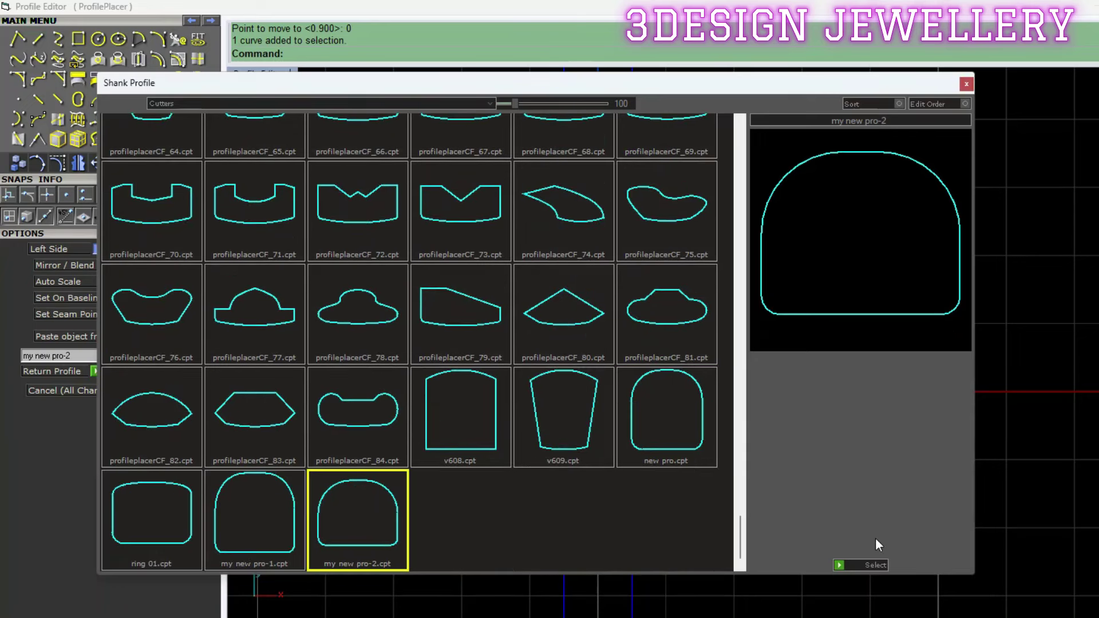
{"action": "left_click", "coordinate": [841, 565]}
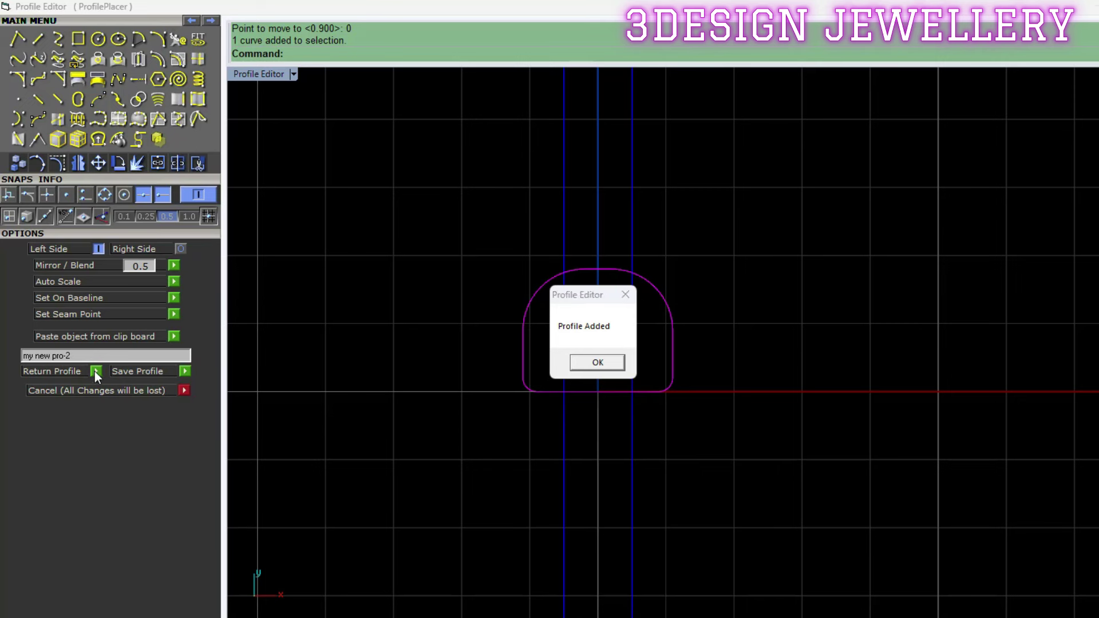
{"action": "left_click", "coordinate": [598, 363]}
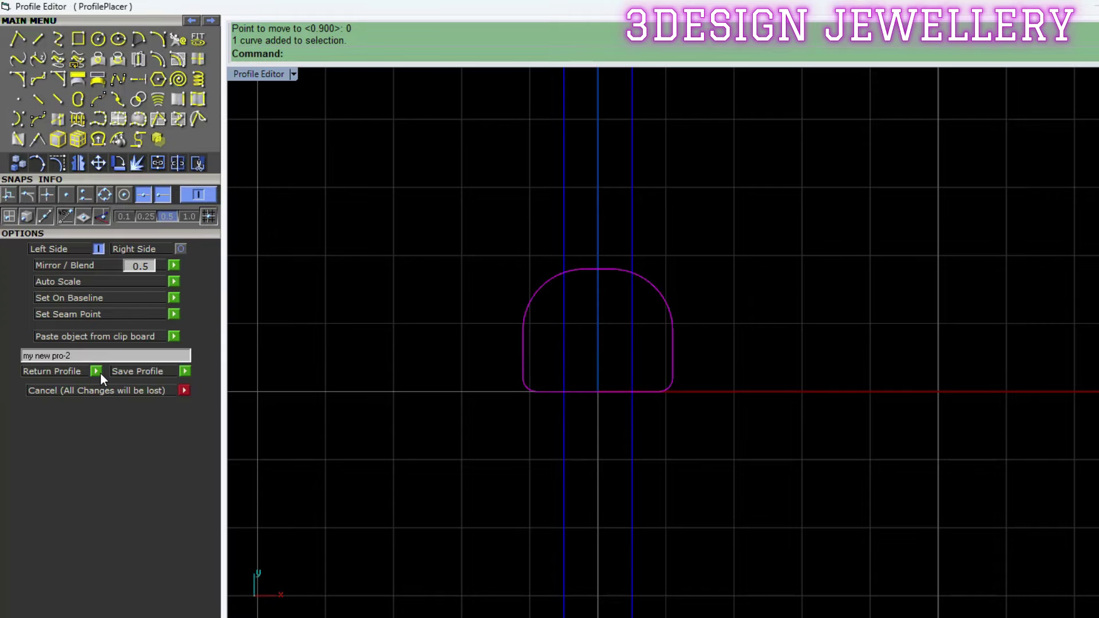
Return to the ring and apply the saved 'my new pro-2' shank profile to the rail
{"action": "left_click", "coordinate": [101, 372]}
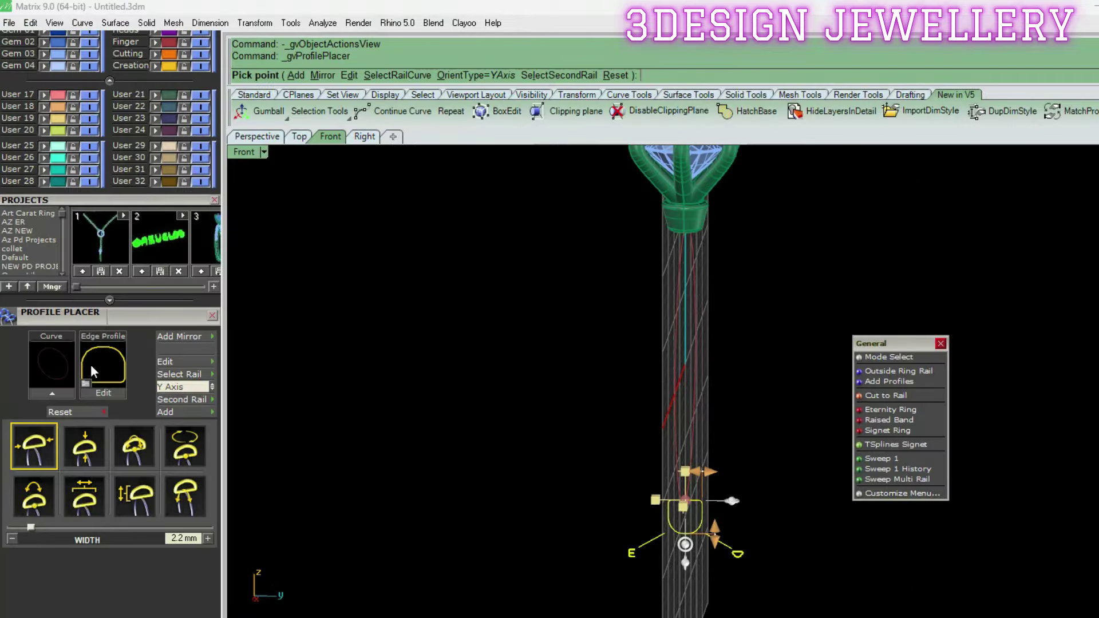
{"action": "left_click", "coordinate": [91, 364]}
{"action": "scroll", "coordinate": [609, 395], "scroll_direction": "down", "scroll_amount": 5}
{"action": "scroll", "coordinate": [479, 469], "scroll_direction": "down", "scroll_amount": 5}
{"action": "scroll", "coordinate": [479, 469], "scroll_direction": "down", "scroll_amount": 5}
{"action": "scroll", "coordinate": [480, 464], "scroll_direction": "down", "scroll_amount": 5}
{"action": "double_click", "coordinate": [346, 507]}
Resize the bottom profile to 2.00 mm wide and 1.80 mm high with the gumball handles
{"action": "right_click_drag", "start_coordinate": [472, 503], "coordinate": [590, 505]}
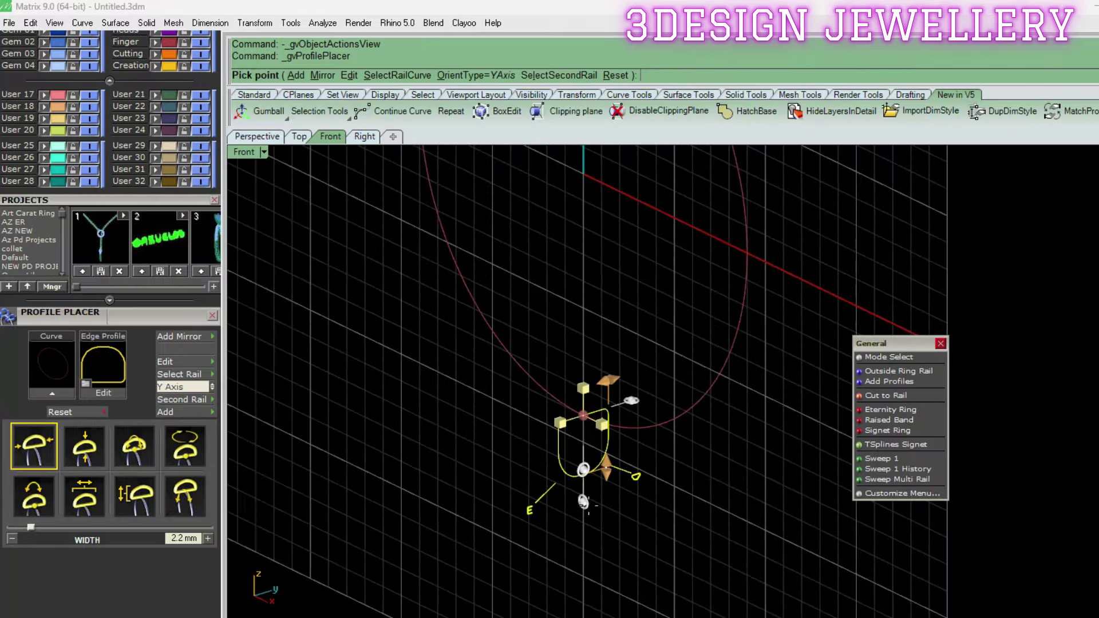
{"action": "scroll", "coordinate": [584, 503], "scroll_direction": "up", "scroll_amount": 2}
{"action": "scroll", "coordinate": [584, 498], "scroll_direction": "up", "scroll_amount": 2}
{"action": "scroll", "coordinate": [585, 458], "scroll_direction": "up", "scroll_amount": 1}
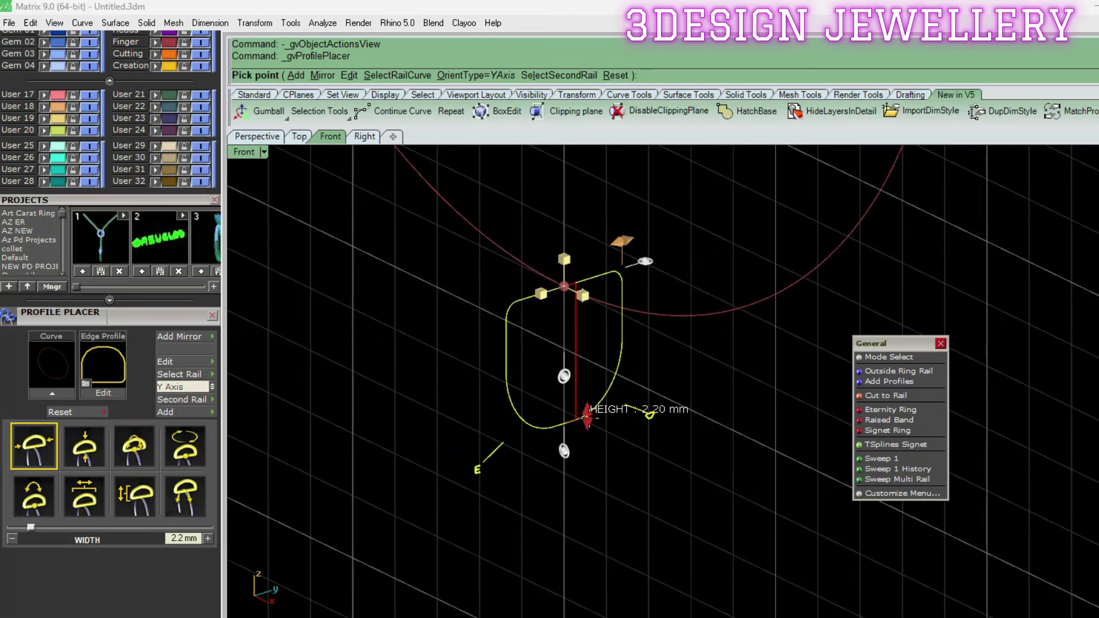
{"action": "scroll", "coordinate": [585, 418], "scroll_direction": "down", "scroll_amount": 2}
{"action": "right_click_drag", "start_coordinate": [585, 418], "coordinate": [610, 375]}
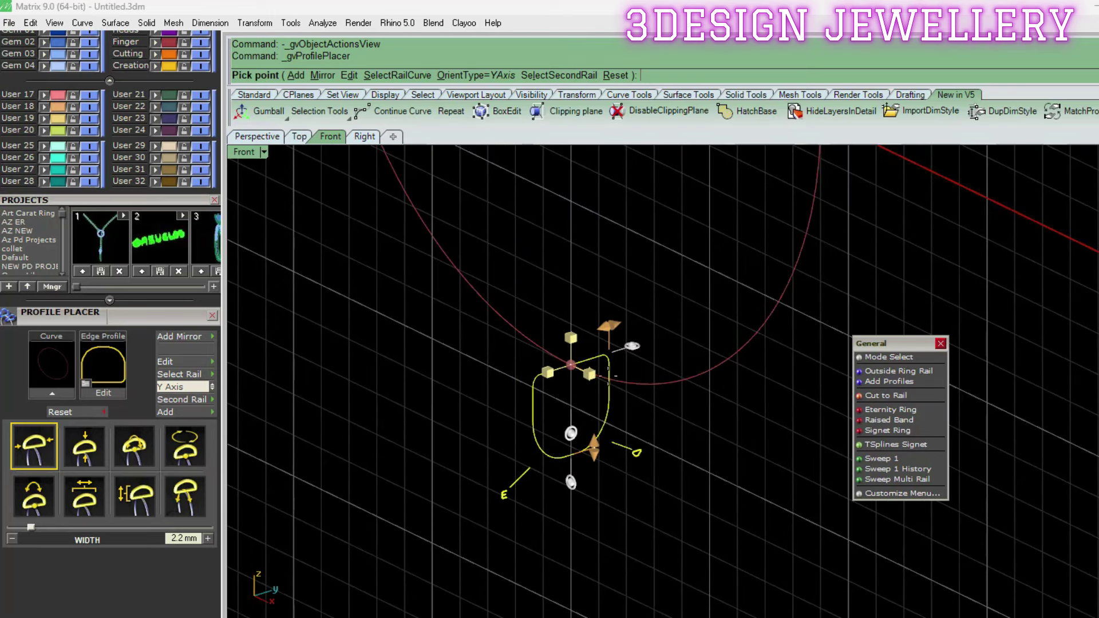
{"action": "mouse_move", "coordinate": [608, 325]}
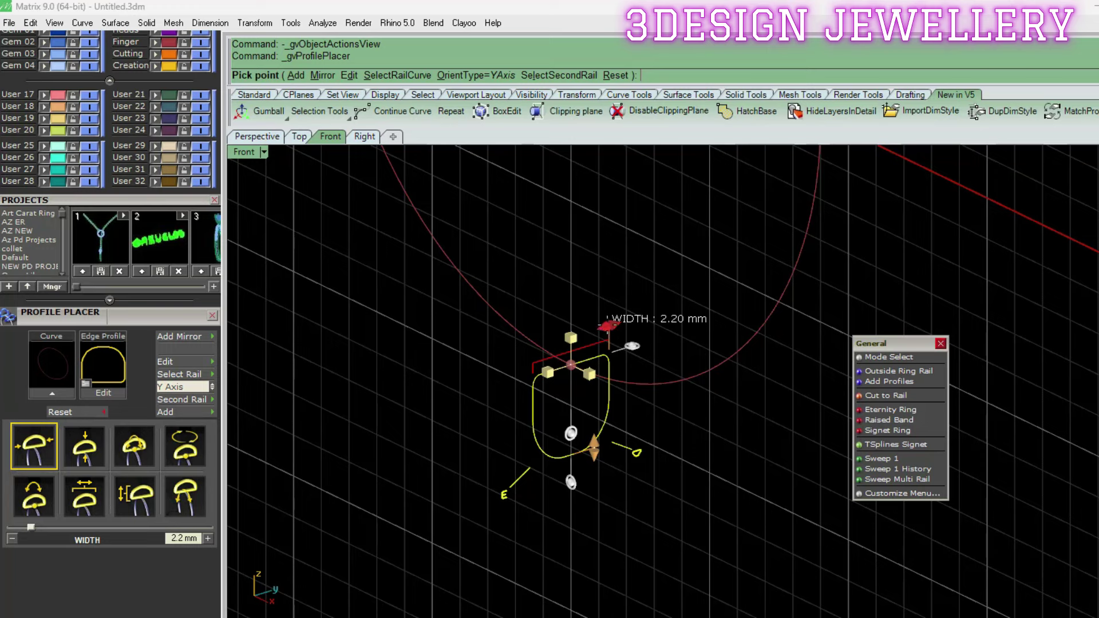
{"action": "left_click_drag", "start_coordinate": [608, 325], "coordinate": [599, 327]}
{"action": "mouse_move", "coordinate": [598, 330]}
{"action": "right_mouse_down"}
{"action": "mouse_move", "coordinate": [597, 413]}
{"action": "mouse_move", "coordinate": [523, 327]}
{"action": "right_mouse_up"}
{"action": "scroll", "coordinate": [524, 326], "scroll_direction": "up", "scroll_amount": 3}
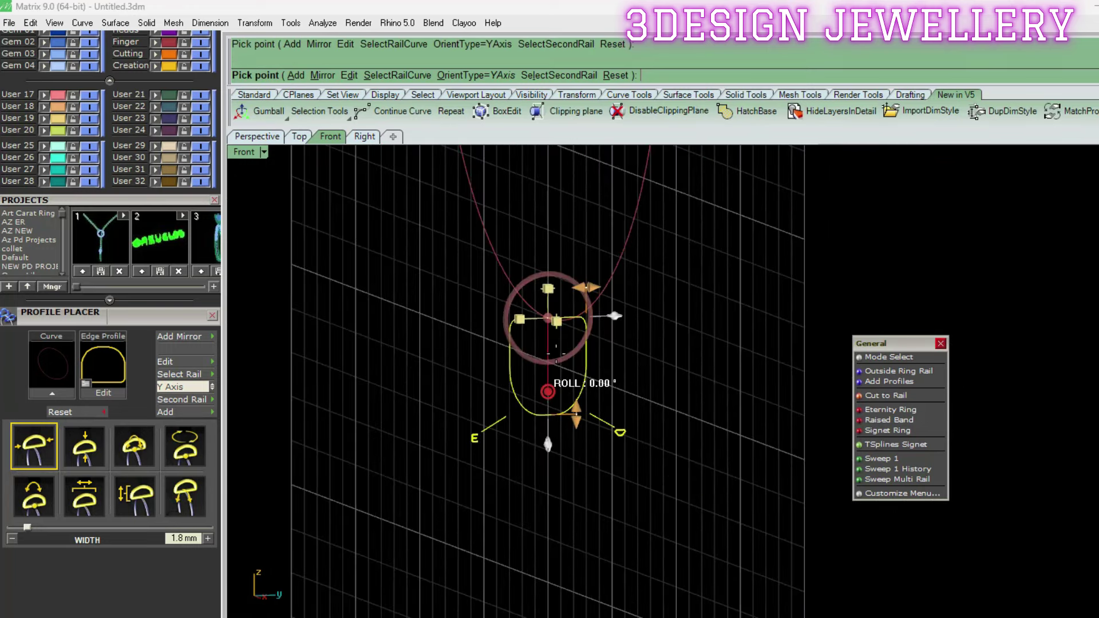
{"action": "left_click_drag", "start_coordinate": [588, 288], "coordinate": [590, 289]}
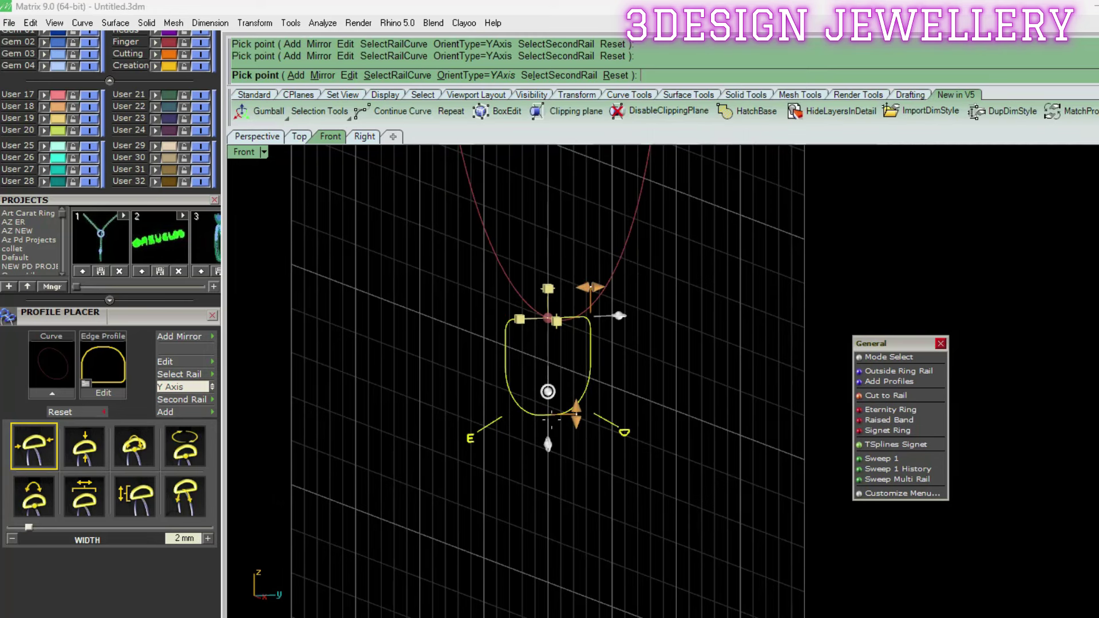
{"action": "left_click_drag", "start_coordinate": [568, 413], "coordinate": [576, 396]}
{"action": "mouse_move", "coordinate": [576, 395]}
{"action": "right_mouse_down"}
{"action": "mouse_move", "coordinate": [507, 395]}
{"action": "mouse_move", "coordinate": [560, 444]}
{"action": "mouse_move", "coordinate": [558, 407]}
{"action": "right_mouse_up"}
Add a profile at 50% on the rail, 2.30 mm high and 2.20 mm wide, and finish placing
{"action": "left_click", "coordinate": [296, 75]}
{"action": "left_click_drag", "start_coordinate": [501, 470], "coordinate": [501, 206]}
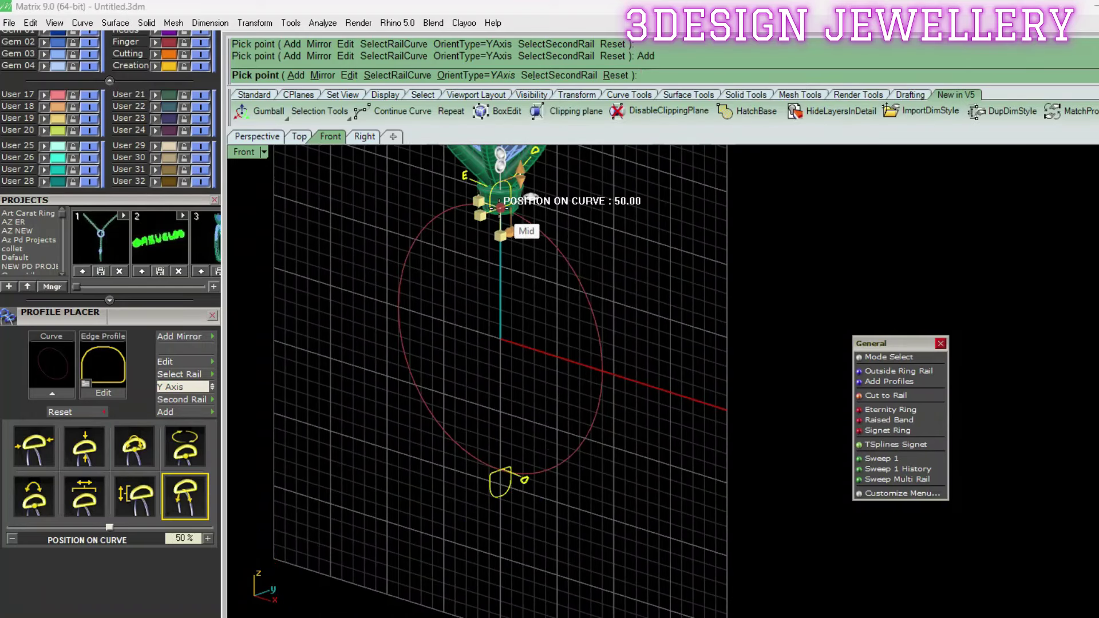
{"action": "scroll", "coordinate": [501, 204], "scroll_direction": "up", "scroll_amount": 2}
{"action": "scroll", "coordinate": [486, 217], "scroll_direction": "up", "scroll_amount": 2}
{"action": "scroll", "coordinate": [466, 235], "scroll_direction": "up", "scroll_amount": 2}
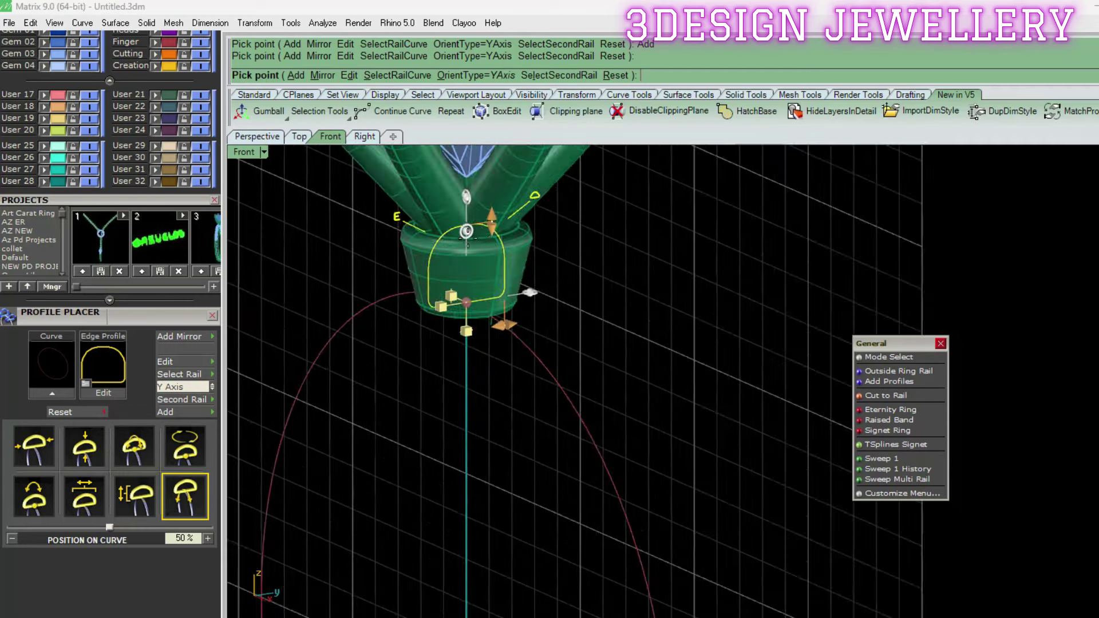
{"action": "left_click_drag", "start_coordinate": [491, 224], "coordinate": [491, 197]}
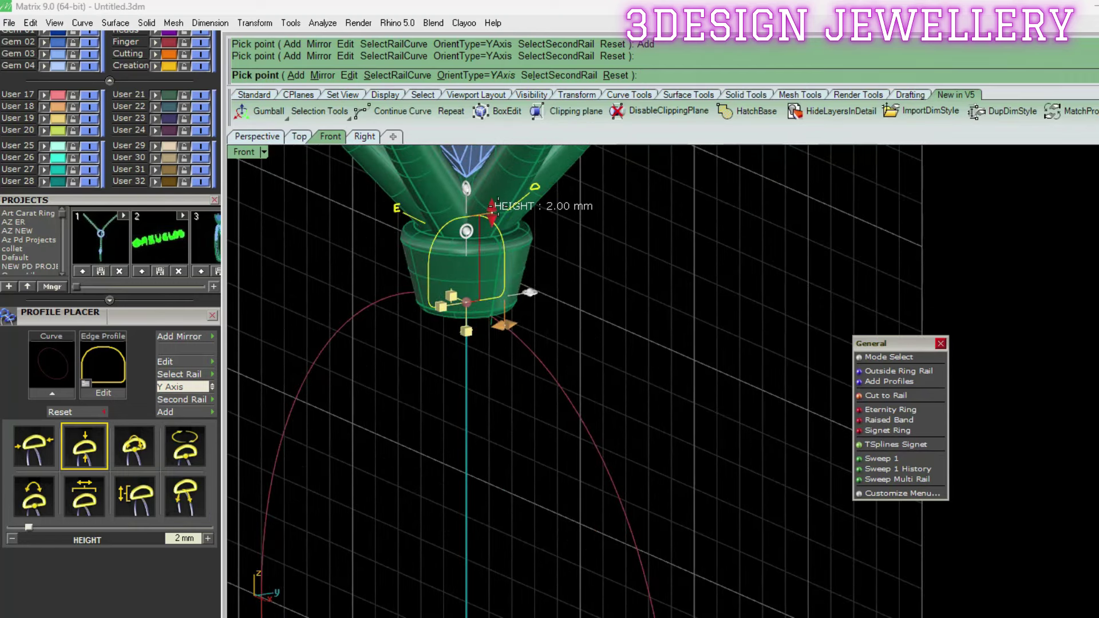
{"action": "right_click_drag", "start_coordinate": [621, 258], "coordinate": [534, 269]}
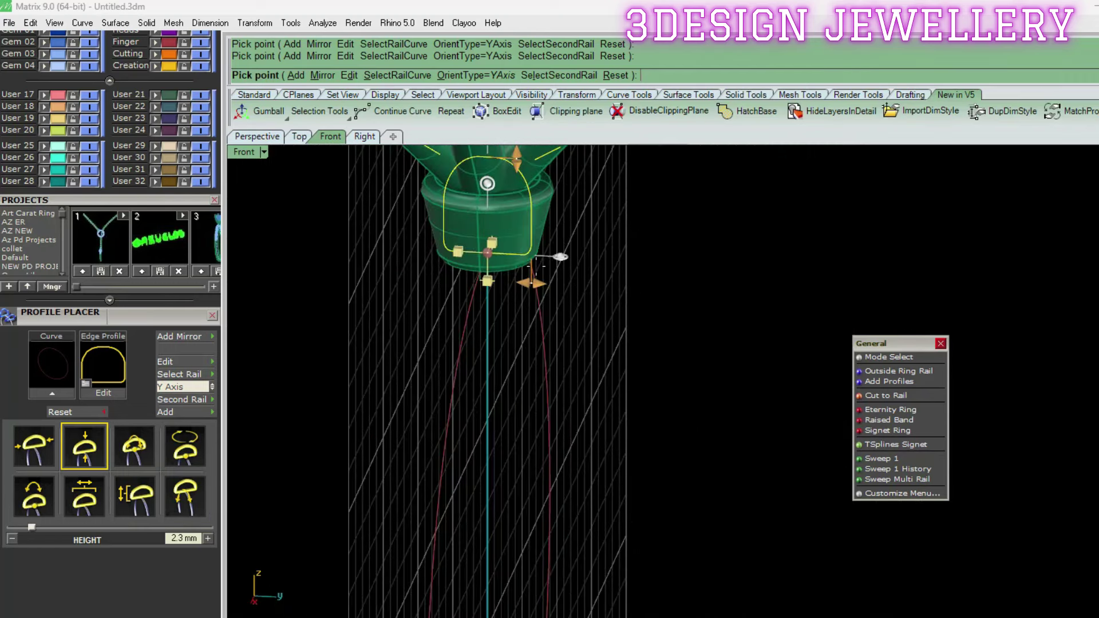
{"action": "left_click_drag", "start_coordinate": [532, 282], "coordinate": [535, 283]}
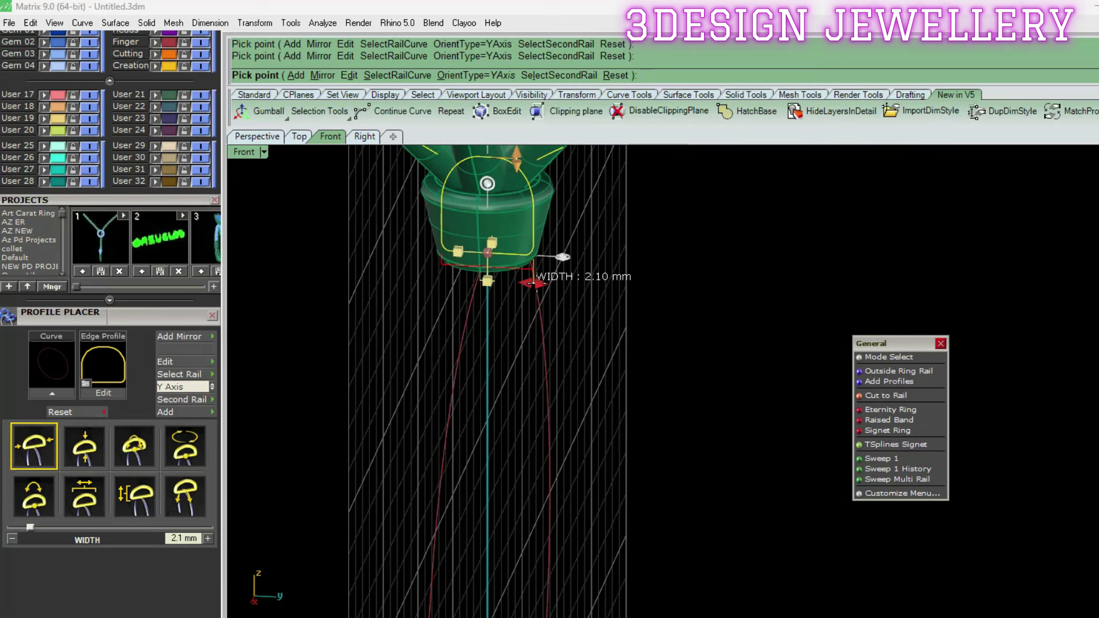
{"action": "key", "text": "Return"}
{"action": "mouse_move", "coordinate": [535, 284]}
{"action": "right_mouse_down"}
{"action": "mouse_move", "coordinate": [606, 295]}
{"action": "mouse_move", "coordinate": [606, 281]}
{"action": "mouse_move", "coordinate": [595, 286]}
{"action": "right_mouse_up"}
{"action": "scroll", "coordinate": [606, 295], "scroll_direction": "down", "scroll_amount": 3}
{"action": "scroll", "coordinate": [113, 301], "scroll_direction": "up", "scroll_amount": 7}
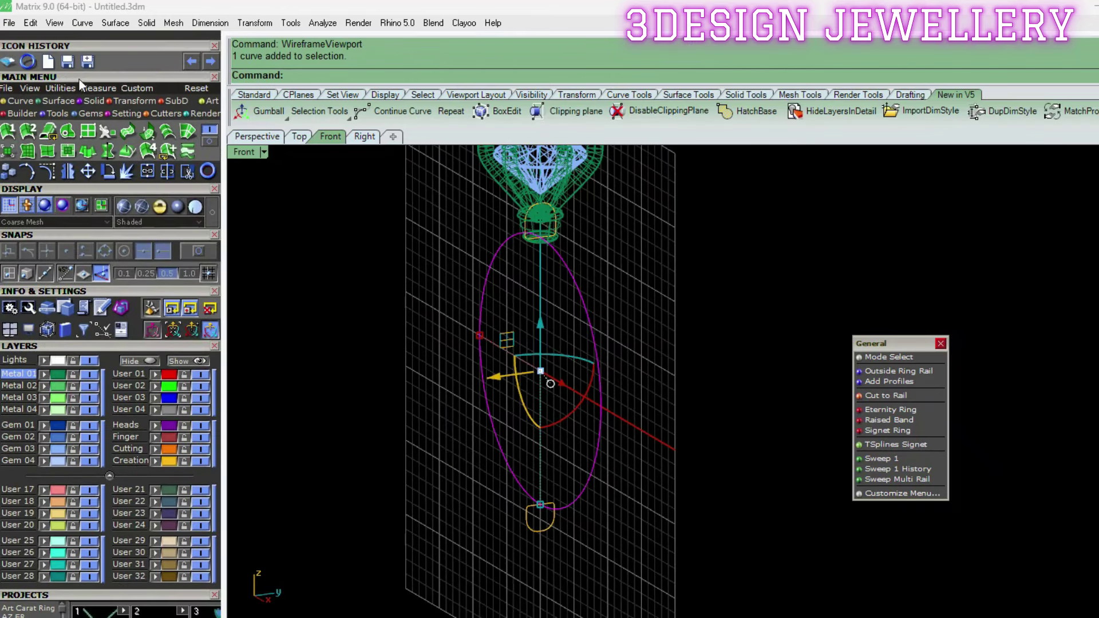
Run Sweep 1 through both profile curves with Closed sweep enabled to create the shank
{"action": "left_click", "coordinate": [8, 131]}
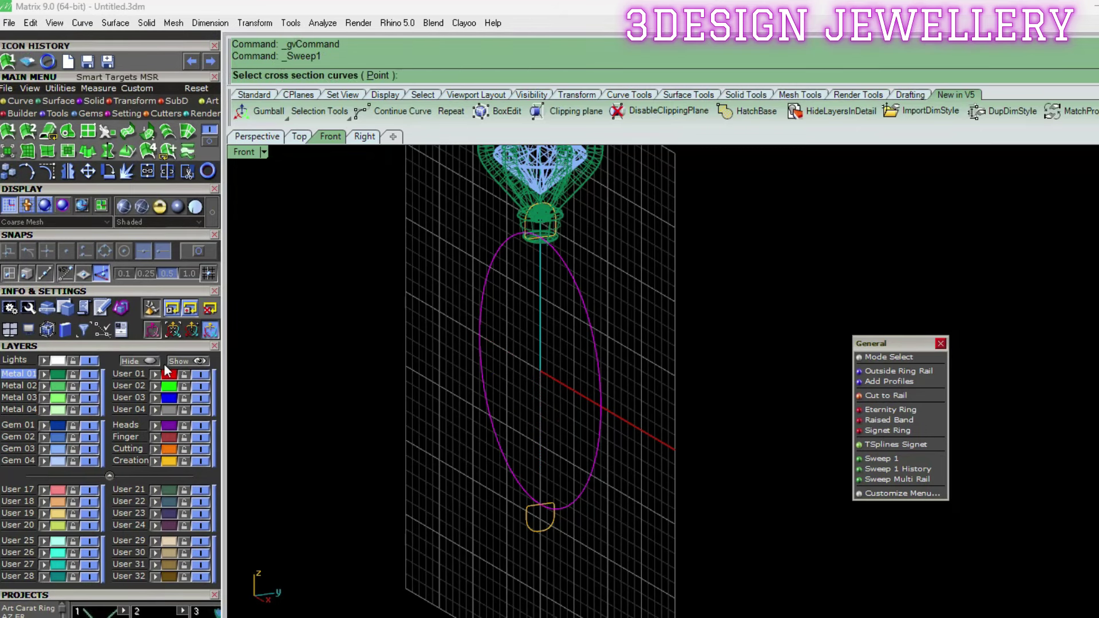
{"action": "left_click", "coordinate": [165, 460]}
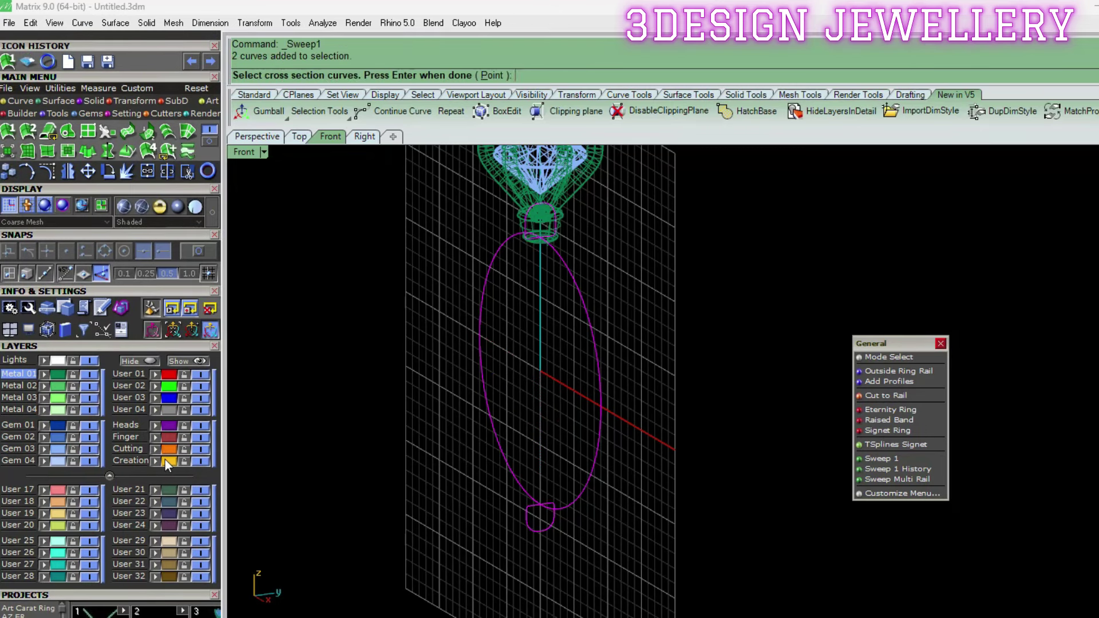
{"action": "key", "text": "Return"}
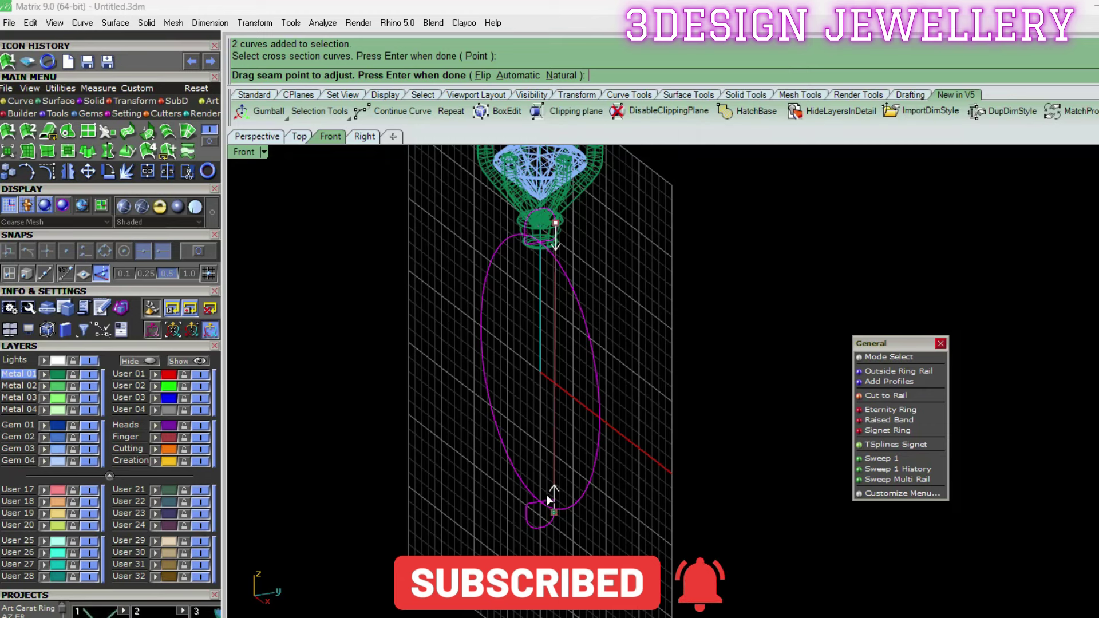
{"action": "key", "text": "Return"}
{"action": "left_click", "coordinate": [897, 326]}
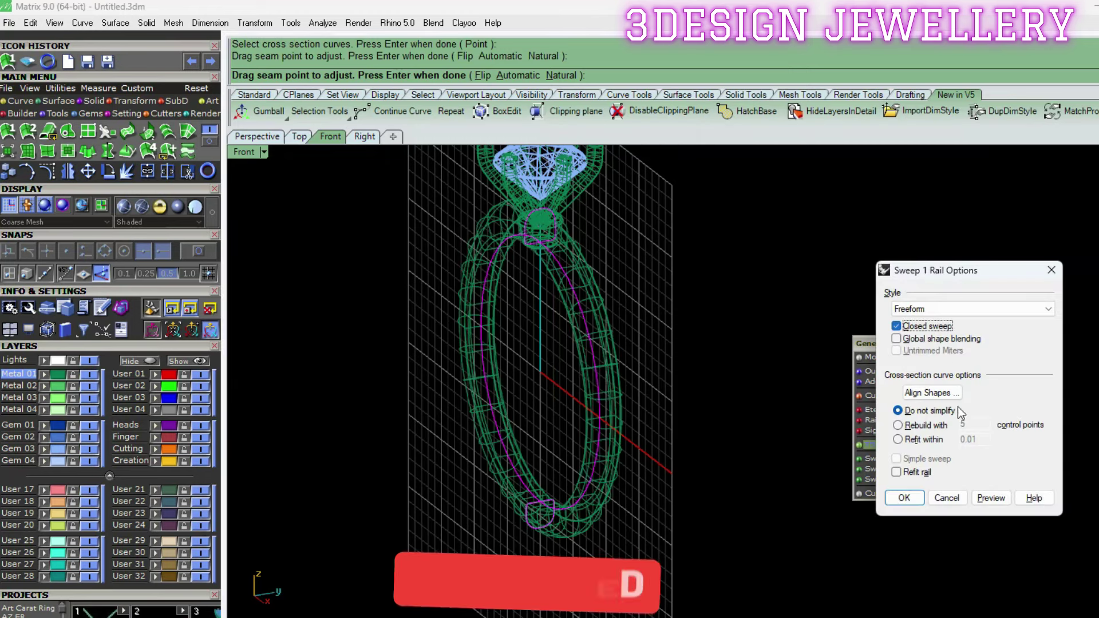
{"action": "left_click", "coordinate": [889, 500]}
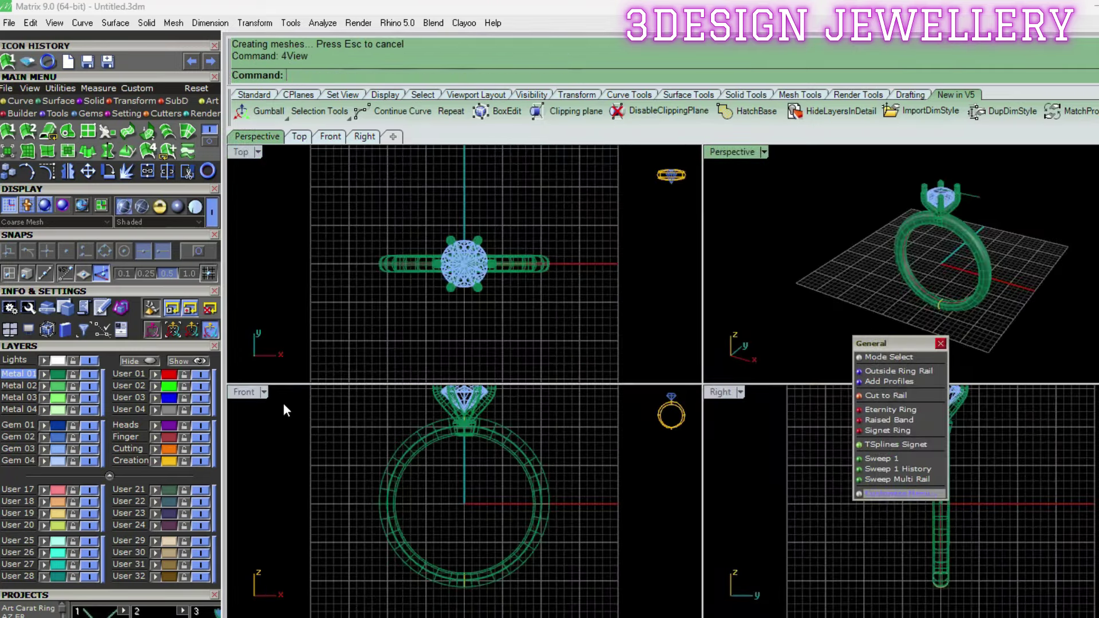
In the maximized, shaded Front view, move the prongs and stone up together
{"action": "double_click", "coordinate": [257, 392]}
{"action": "scroll", "coordinate": [531, 261], "scroll_direction": "up", "scroll_amount": 3}
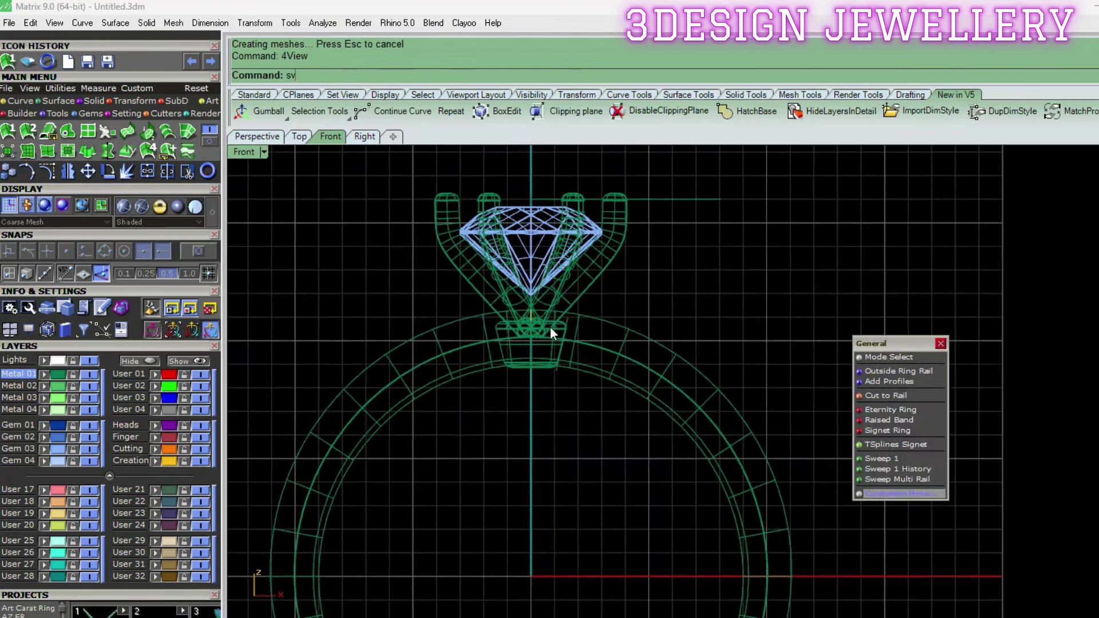
{"action": "key", "text": "Return"}
{"action": "scroll", "coordinate": [555, 360], "scroll_direction": "up", "scroll_amount": 3}
{"action": "left_click", "coordinate": [516, 351]}
{"action": "left_click_drag", "start_coordinate": [681, 309], "coordinate": [263, 202]}
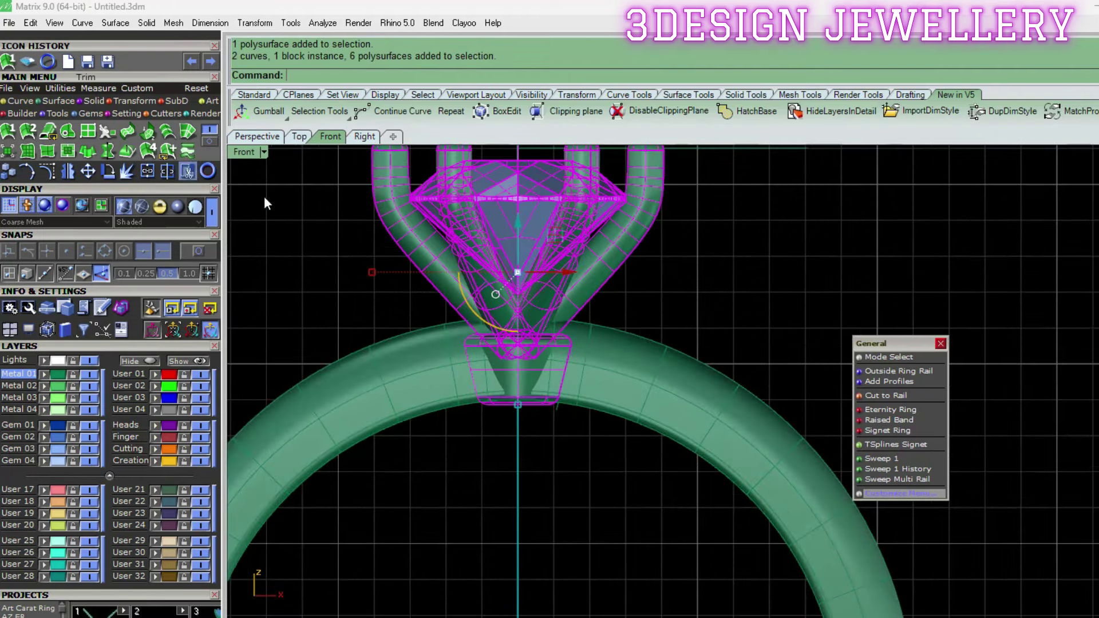
{"action": "scroll", "coordinate": [593, 367], "scroll_direction": "up", "scroll_amount": 2}
{"action": "left_click_drag", "start_coordinate": [579, 423], "coordinate": [566, 377]}
{"action": "key", "text": "Escape"}
Stretch the conical setting base taller with Scale1D
{"action": "left_click", "coordinate": [565, 377]}
{"action": "key", "text": "Return"}
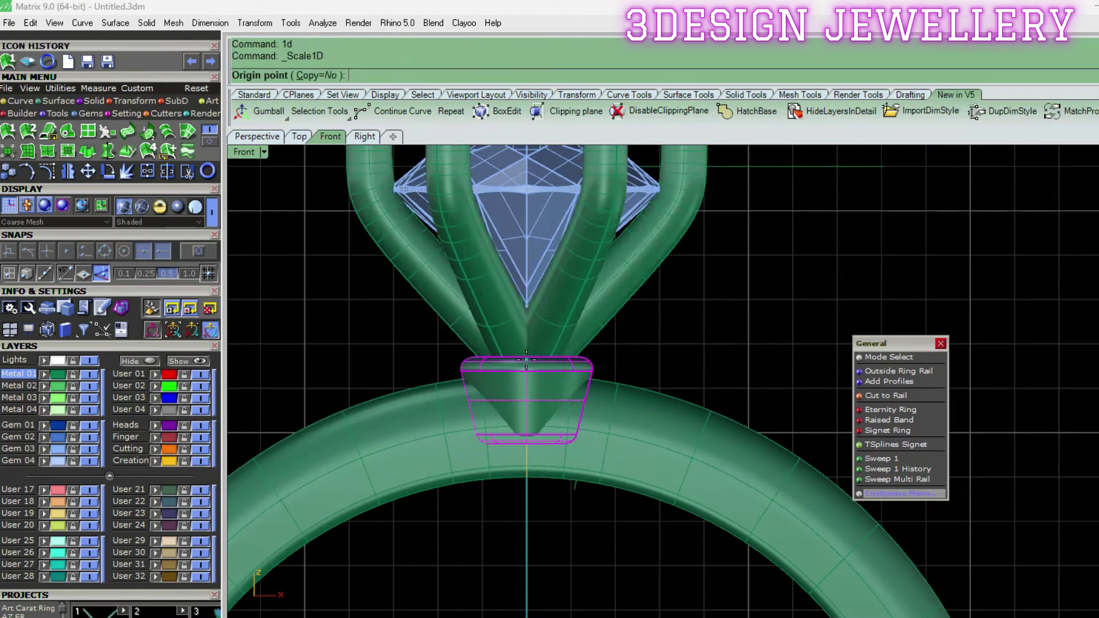
{"action": "left_click", "coordinate": [527, 360]}
{"action": "left_click", "coordinate": [526, 408]}
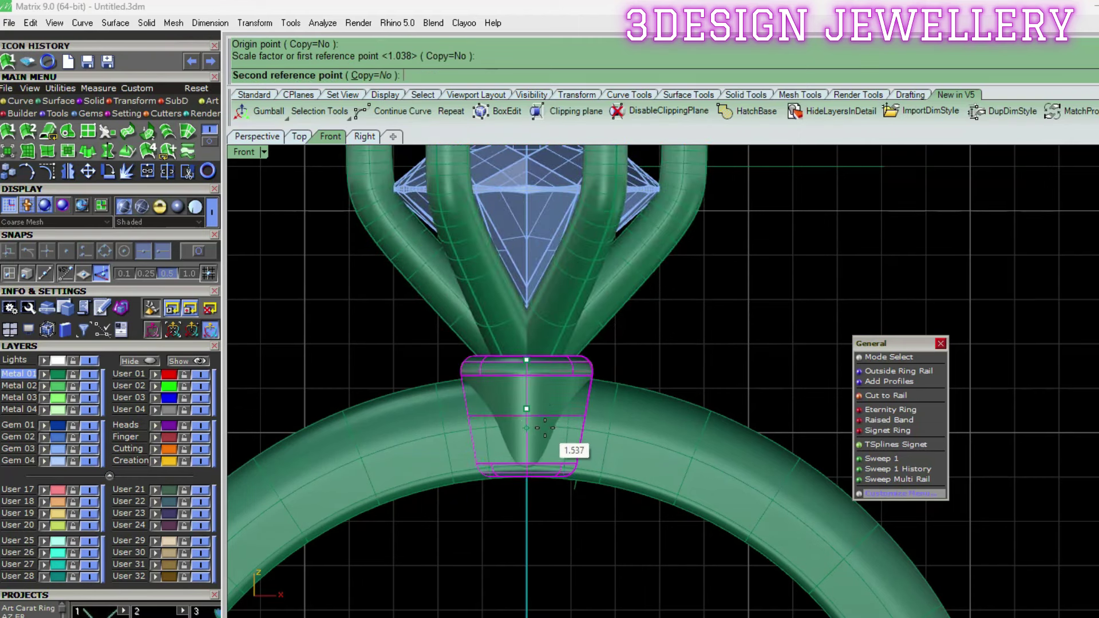
{"action": "left_click", "coordinate": [544, 427]}
{"action": "scroll", "coordinate": [716, 367], "scroll_direction": "down", "scroll_amount": 3}
{"action": "scroll", "coordinate": [586, 333], "scroll_direction": "up", "scroll_amount": 3}
Lower the prongs and stone onto the stretched base and return to 4View
{"action": "left_click", "coordinate": [586, 333]}
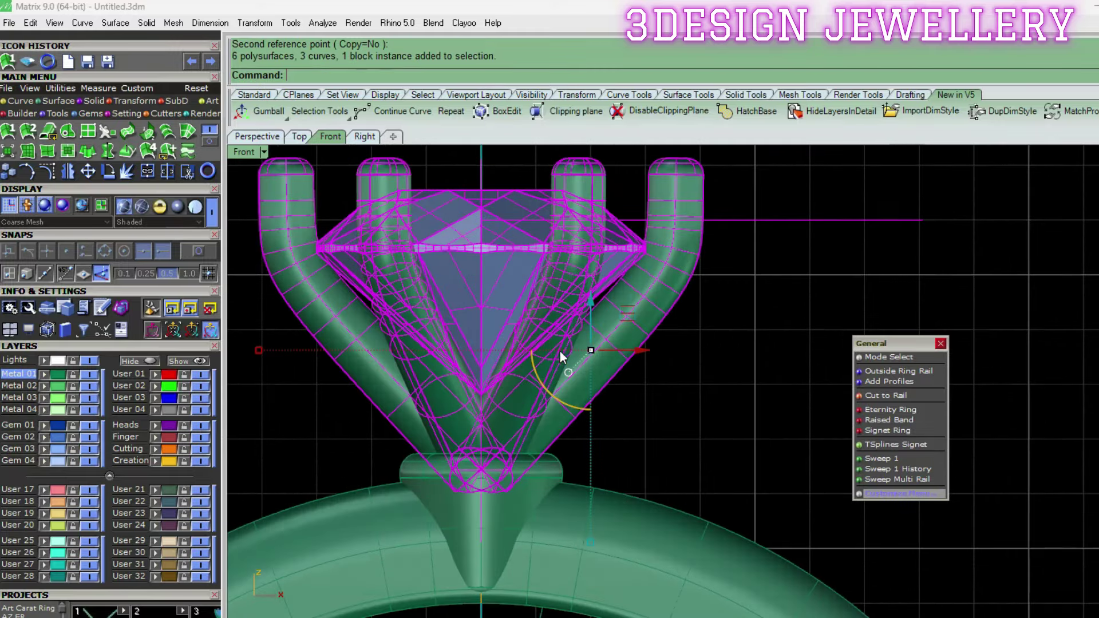
{"action": "right_click_drag", "start_coordinate": [561, 320], "coordinate": [564, 343]}
{"action": "left_click_drag", "start_coordinate": [596, 328], "coordinate": [606, 355]}
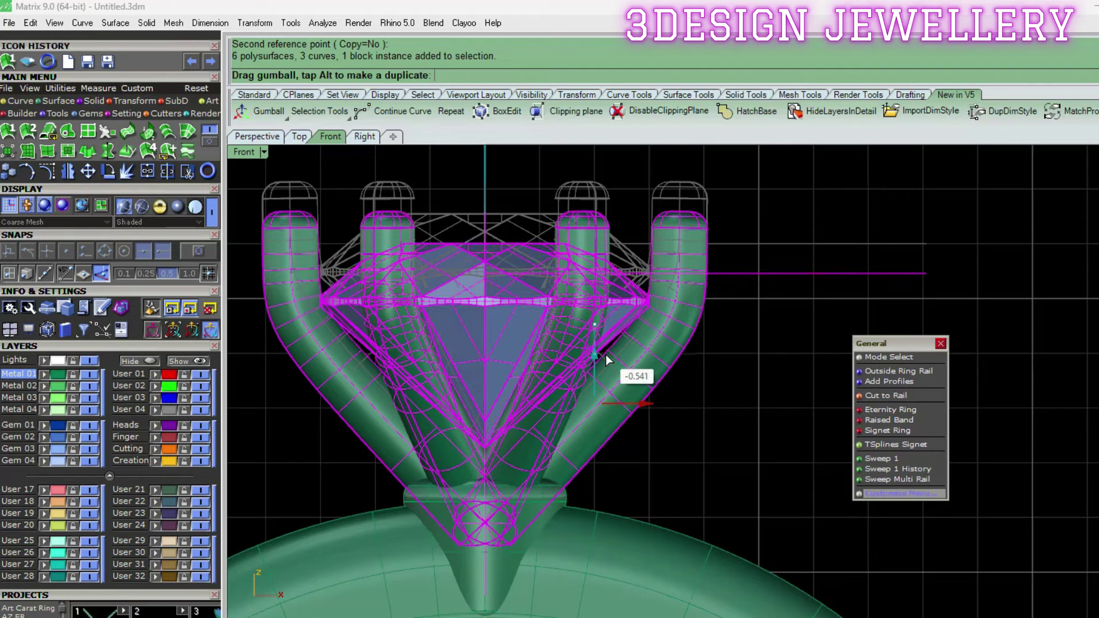
{"action": "scroll", "coordinate": [606, 355], "scroll_direction": "down", "scroll_amount": 3}
{"action": "right_click_drag", "start_coordinate": [544, 359], "coordinate": [468, 374], "text": "ctrl+shift"}
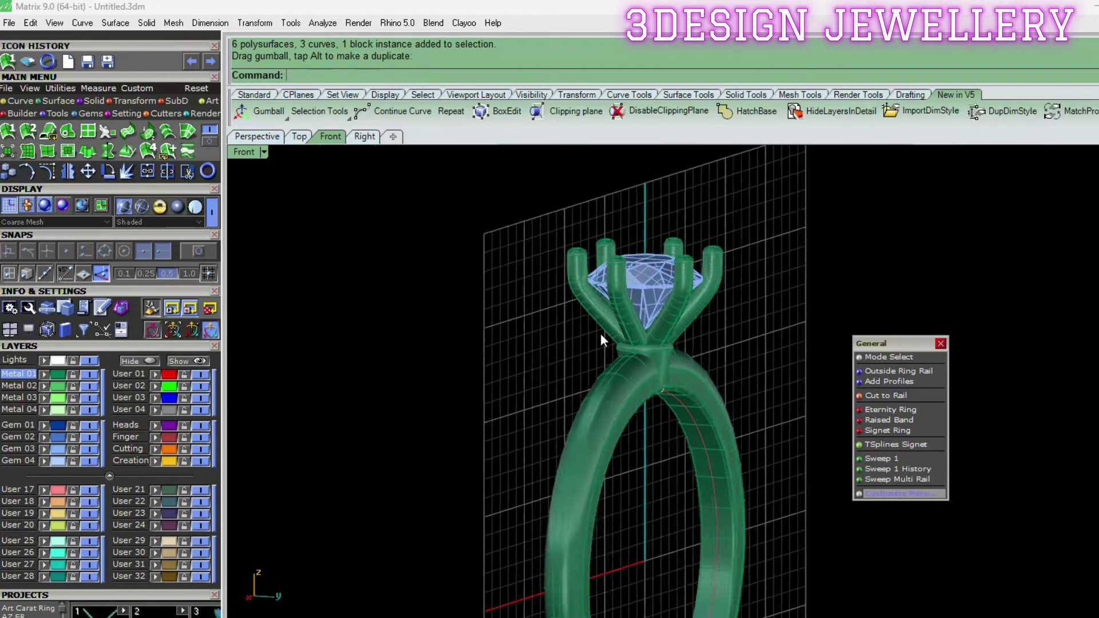
{"action": "type", "text": "4view"}
{"action": "key", "text": "Return"}
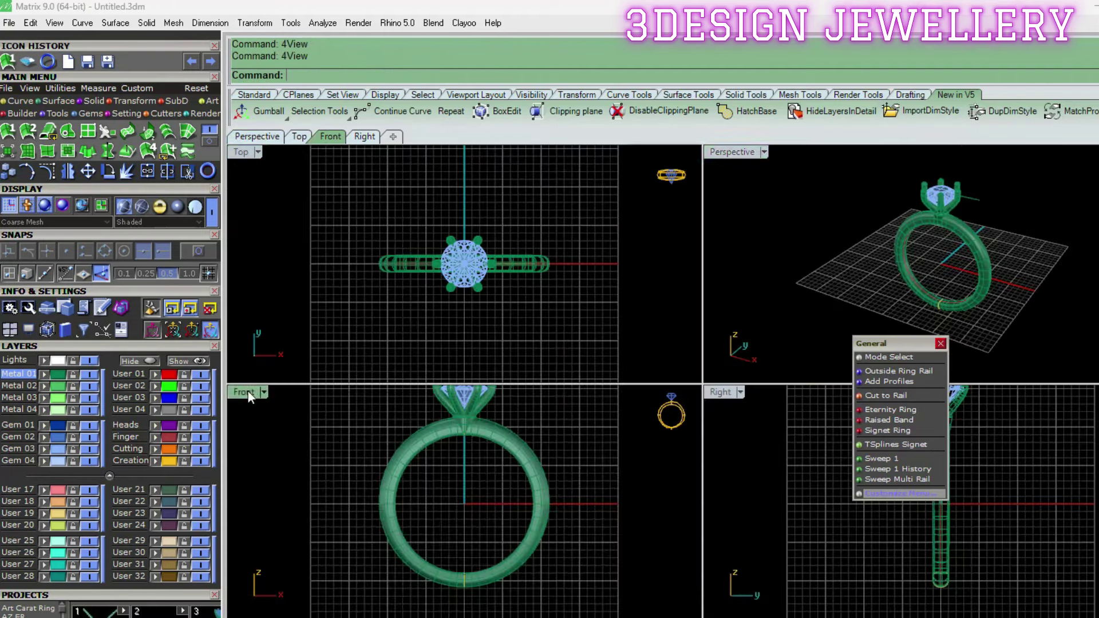
In the maximized Front view, add a 7.09 aligned dimension from the ring's inside top to the stone top
{"action": "double_click", "coordinate": [249, 391]}
{"action": "scroll", "coordinate": [466, 476], "scroll_direction": "up", "scroll_amount": 3}
{"action": "scroll", "coordinate": [432, 417], "scroll_direction": "up", "scroll_amount": 2}
{"action": "type", "text": "ad"}
{"action": "key", "text": "Return"}
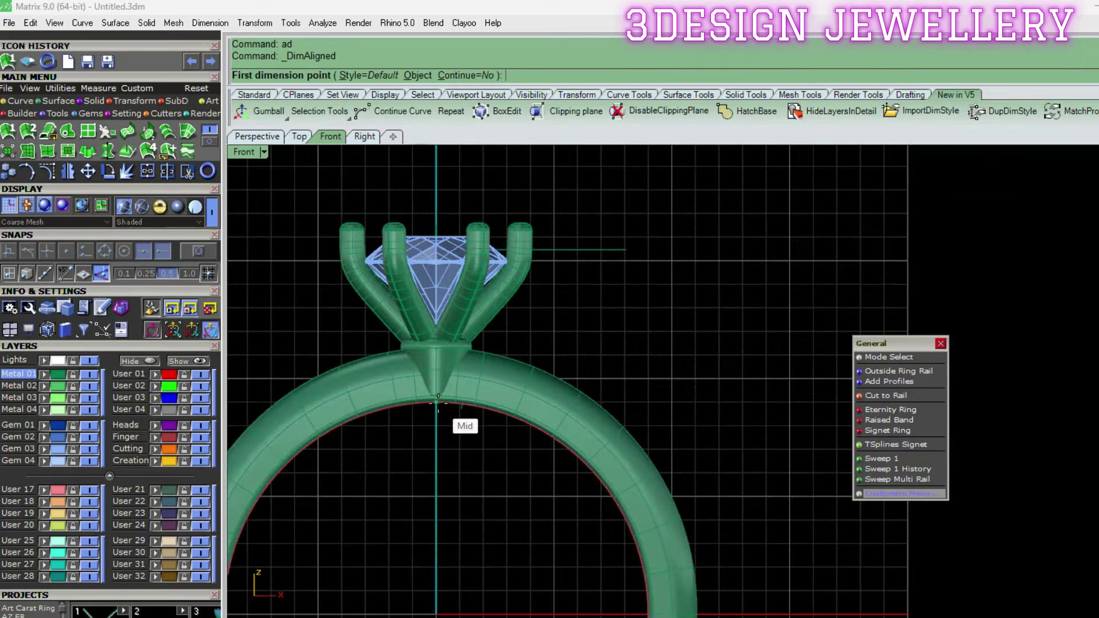
{"action": "left_click", "coordinate": [438, 397]}
{"action": "left_click", "coordinate": [439, 240]}
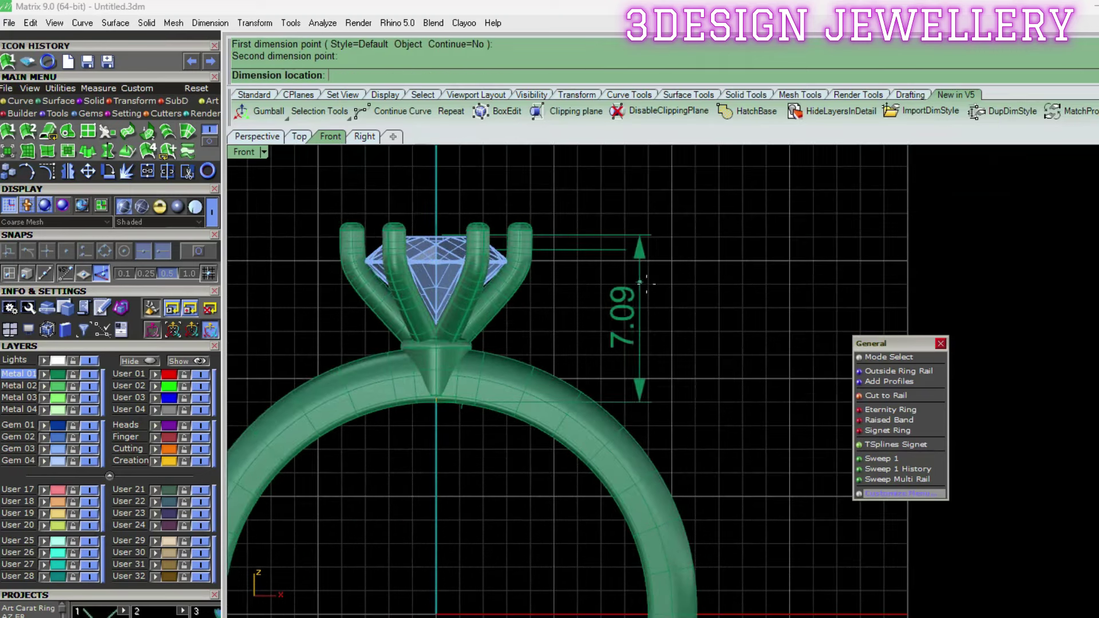
{"action": "key", "text": "Escape"}
Return to four views, then maximize Front and frame the whole ring
{"action": "scroll", "coordinate": [634, 343], "scroll_direction": "down", "scroll_amount": 3}
{"action": "mouse_move", "coordinate": [621, 337]}
{"action": "right_mouse_down"}
{"action": "mouse_move", "coordinate": [662, 325]}
{"action": "mouse_move", "coordinate": [653, 367]}
{"action": "right_mouse_up"}
{"action": "scroll", "coordinate": [651, 375], "scroll_direction": "up", "scroll_amount": 3}
{"action": "key", "text": "ctrl+F4"}
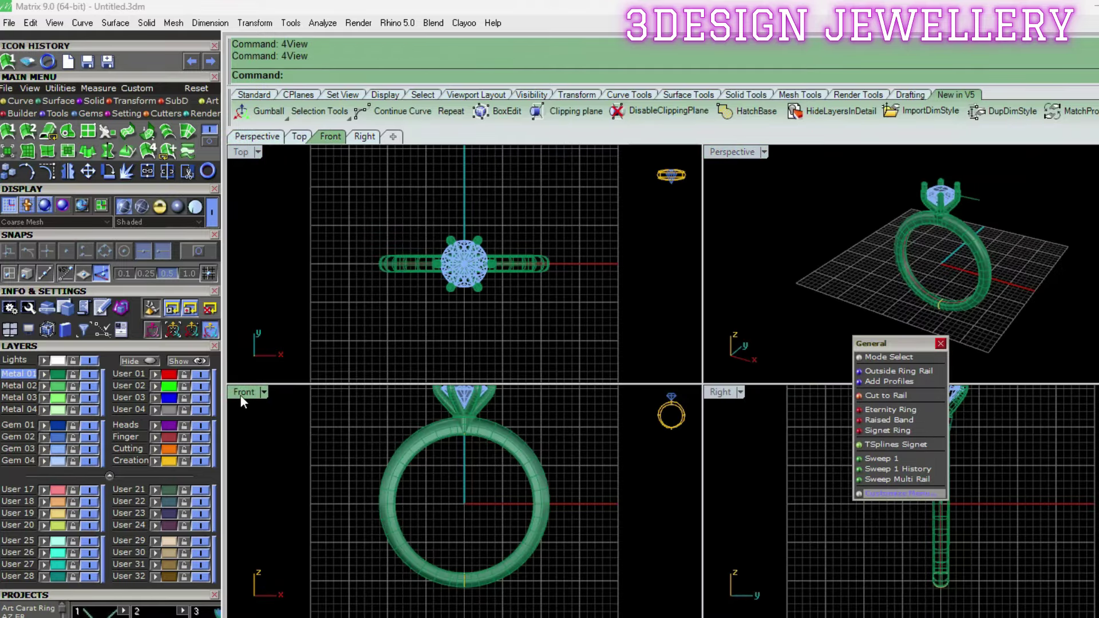
{"action": "double_click", "coordinate": [240, 396]}
{"action": "scroll", "coordinate": [696, 318], "scroll_direction": "up", "scroll_amount": 2}
{"action": "scroll", "coordinate": [548, 274], "scroll_direction": "down", "scroll_amount": 1}
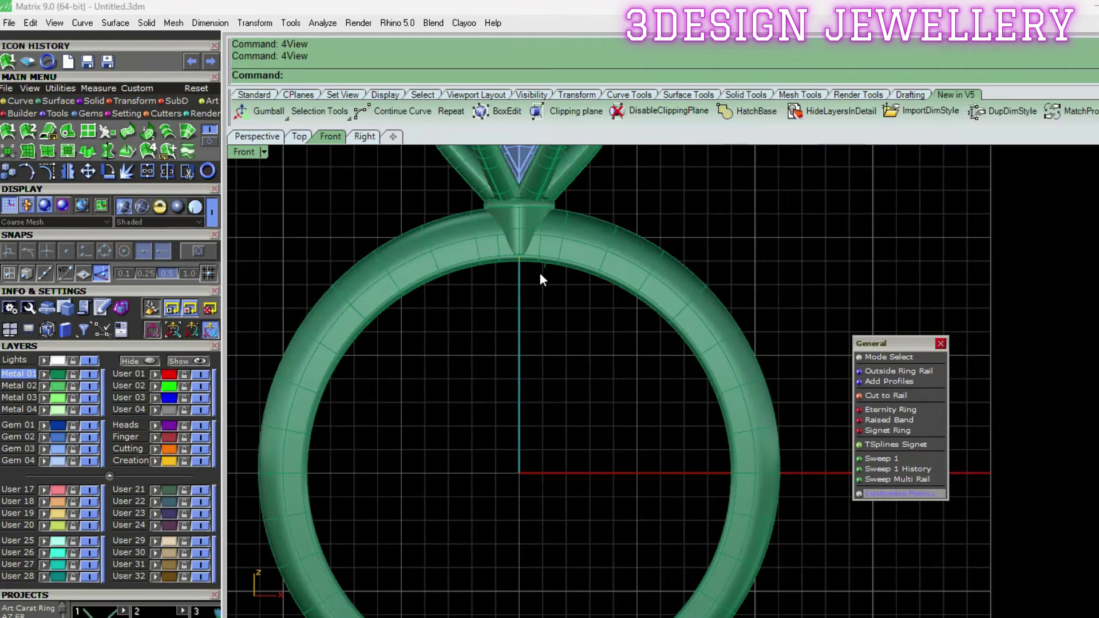
{"action": "right_click_drag", "start_coordinate": [540, 274], "coordinate": [548, 299]}
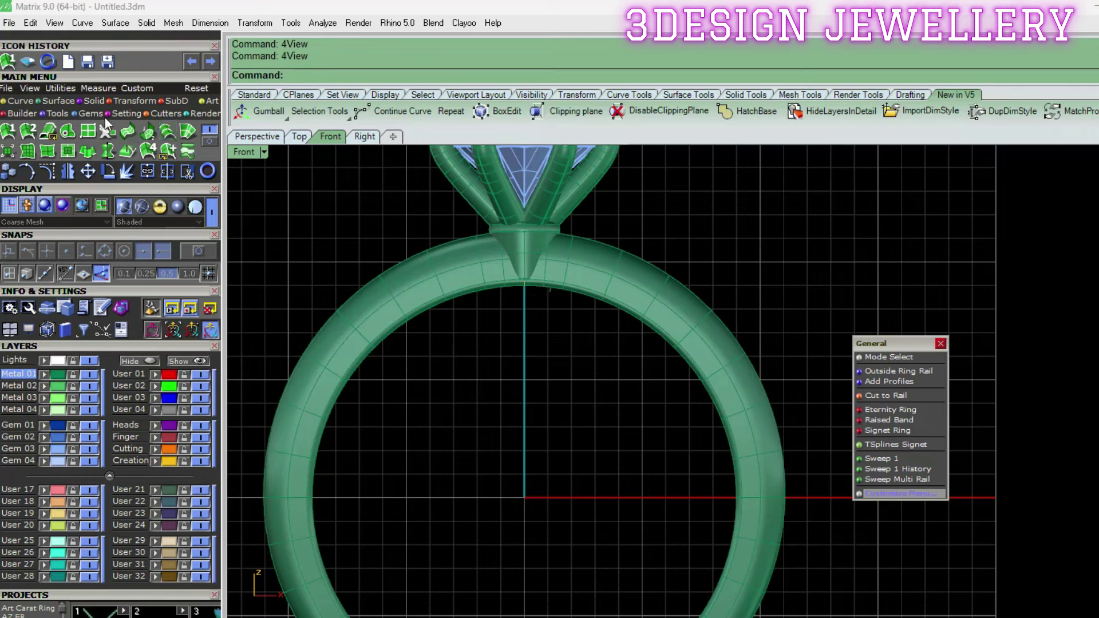
{"action": "scroll", "coordinate": [641, 315], "scroll_direction": "down", "scroll_amount": 3}
{"action": "right_click_drag", "start_coordinate": [633, 312], "coordinate": [577, 303]}
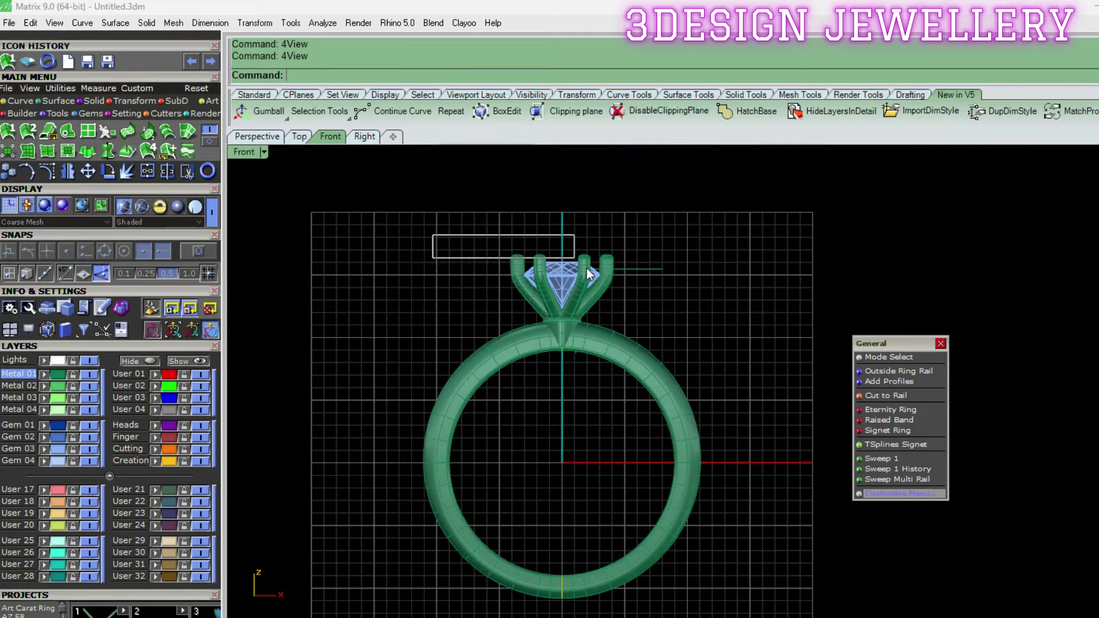
Hide the old head, prongs and stone, and place a small round diamond on top of the band
{"action": "left_click_drag", "start_coordinate": [590, 274], "coordinate": [590, 356]}
{"action": "type", "text": "g"}
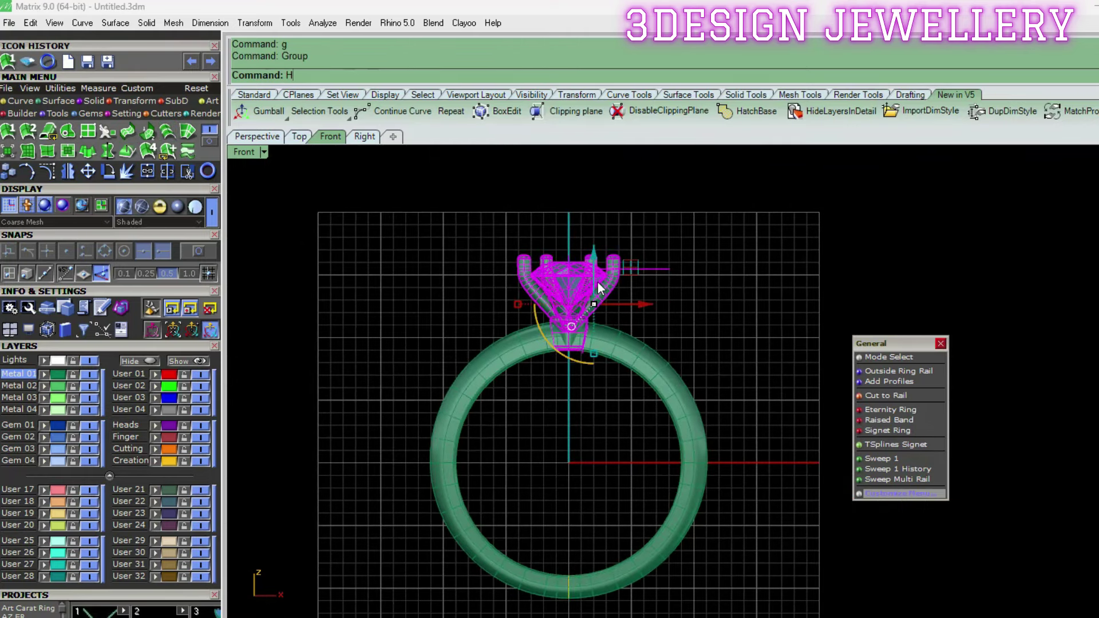
{"action": "key", "text": "Return"}
{"action": "left_click", "coordinate": [87, 116]}
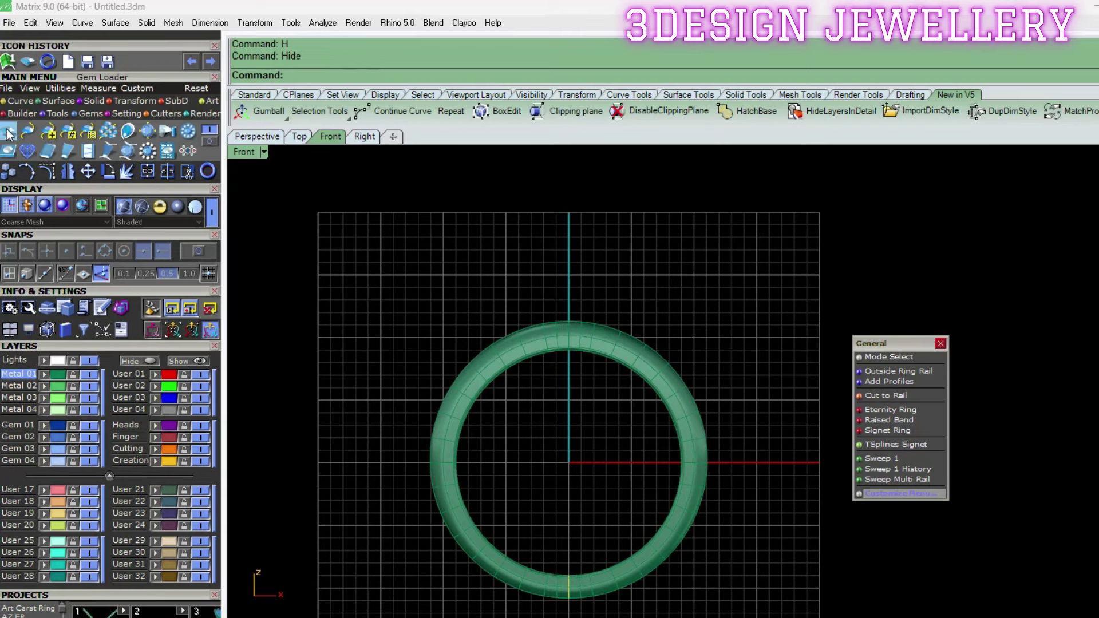
{"action": "scroll", "coordinate": [168, 347], "scroll_direction": "down", "scroll_amount": 5}
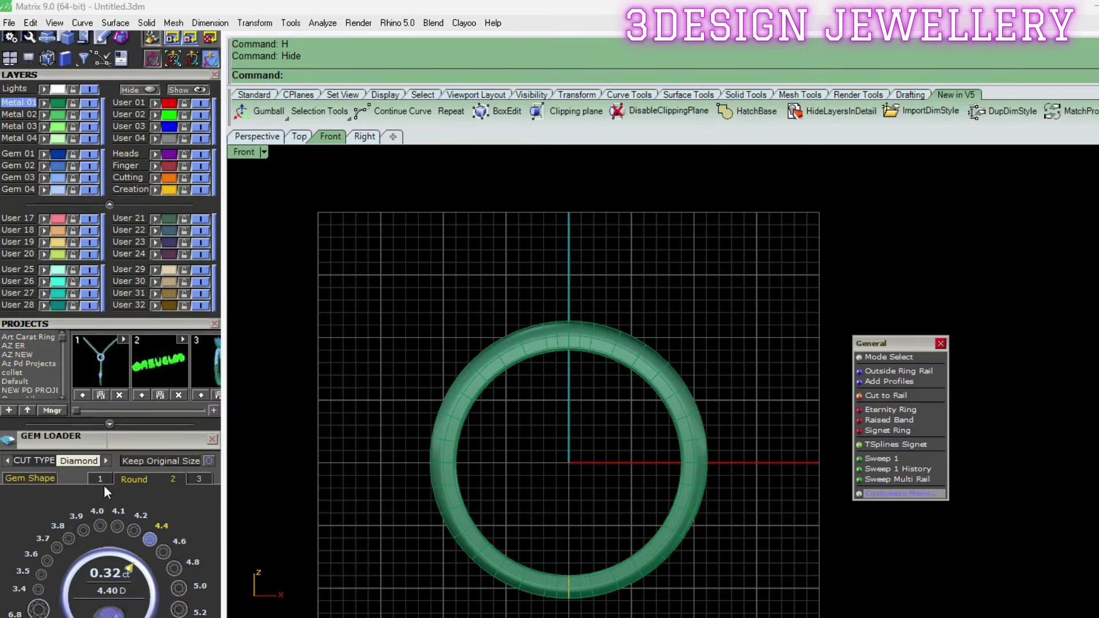
{"action": "scroll", "coordinate": [123, 434], "scroll_direction": "down", "scroll_amount": 4}
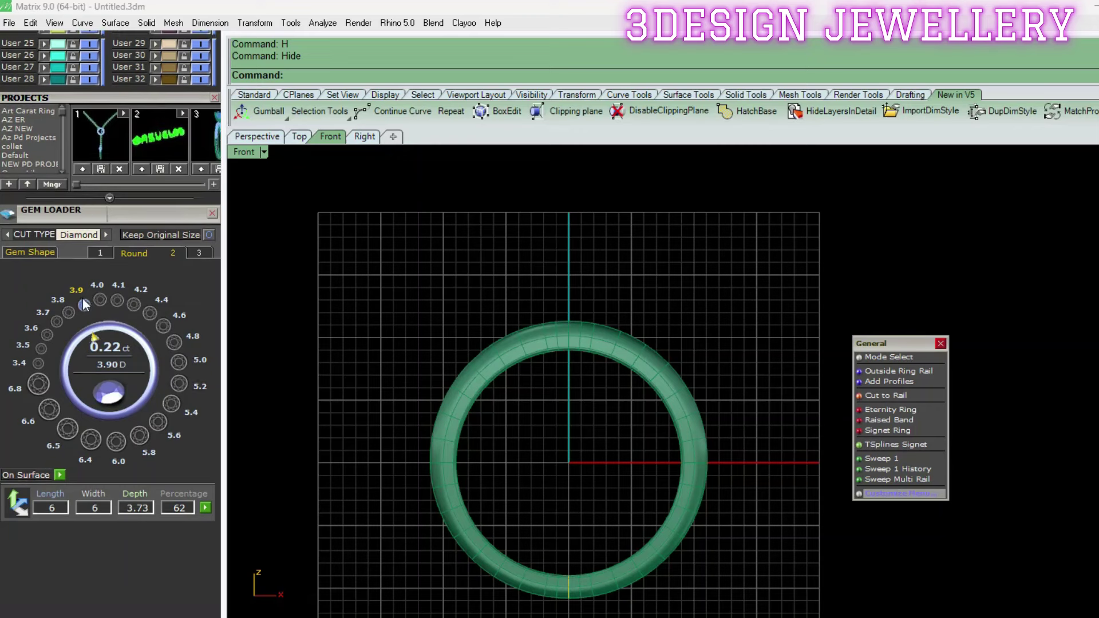
{"action": "left_click", "coordinate": [97, 255]}
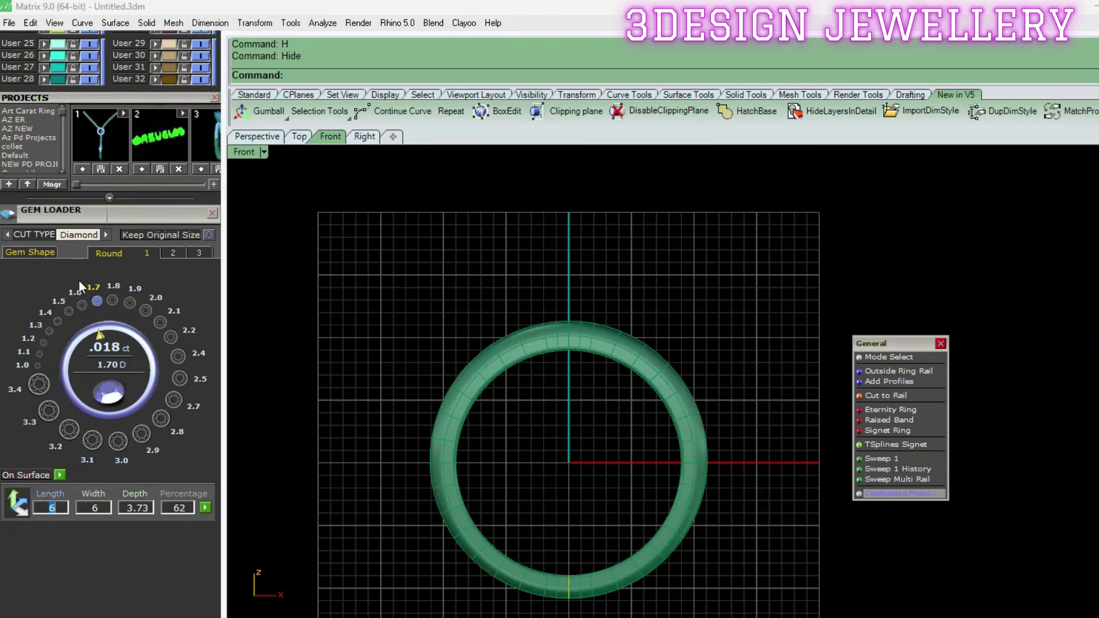
{"action": "left_click", "coordinate": [171, 337]}
{"action": "left_click_drag", "start_coordinate": [556, 507], "coordinate": [554, 337]}
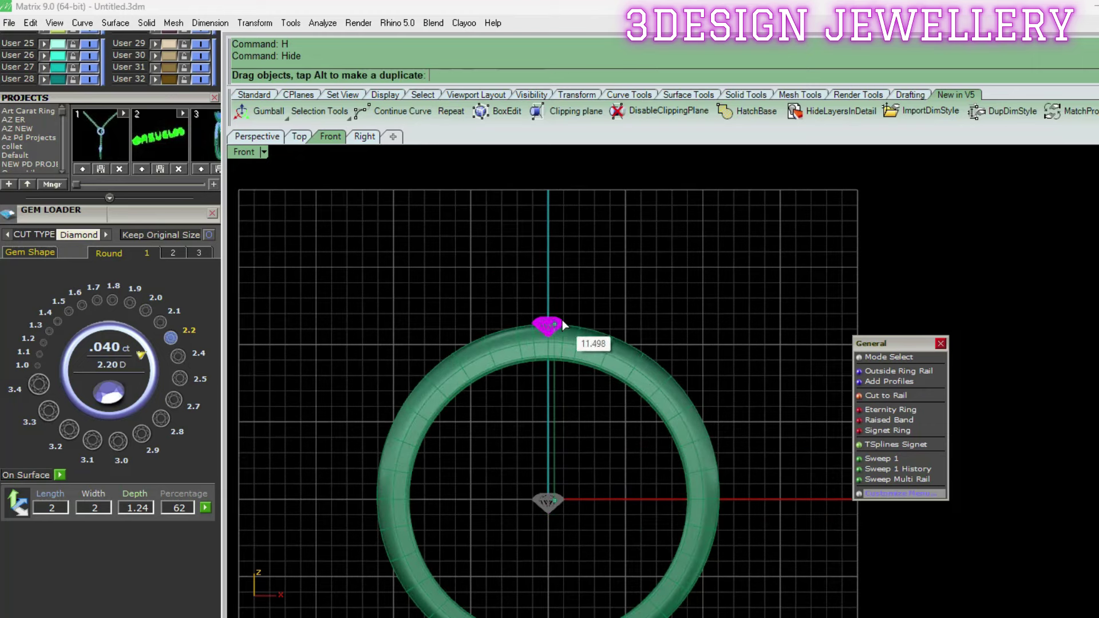
In the maximized Top view, resize the diamond to 2.1 mm (about 0.035 ct)
{"action": "scroll", "coordinate": [448, 277], "scroll_direction": "up", "scroll_amount": 3}
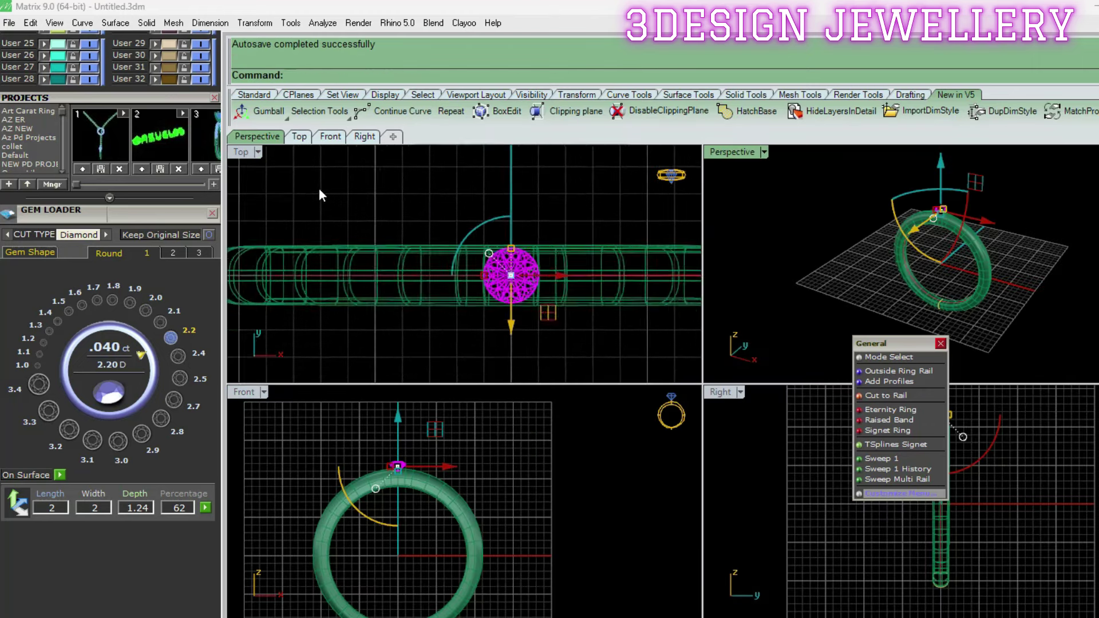
{"action": "scroll", "coordinate": [318, 188], "scroll_direction": "up", "scroll_amount": 2}
{"action": "double_click", "coordinate": [245, 150]}
{"action": "scroll", "coordinate": [375, 231], "scroll_direction": "up", "scroll_amount": 3}
{"action": "scroll", "coordinate": [527, 367], "scroll_direction": "down", "scroll_amount": 3}
{"action": "left_click", "coordinate": [69, 428]}
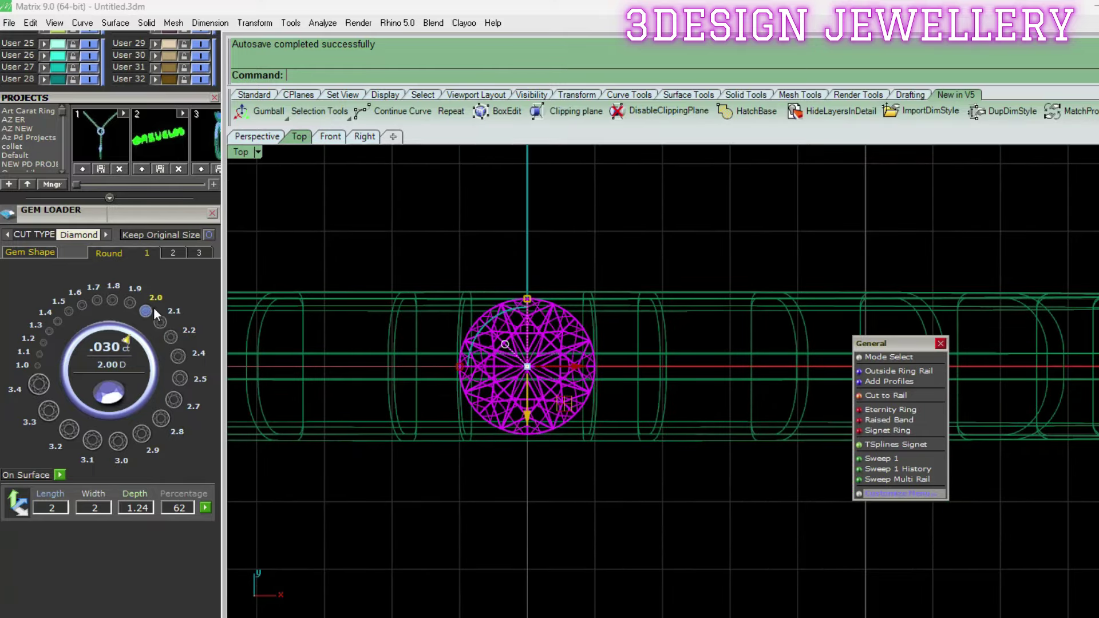
{"action": "left_click", "coordinate": [160, 321]}
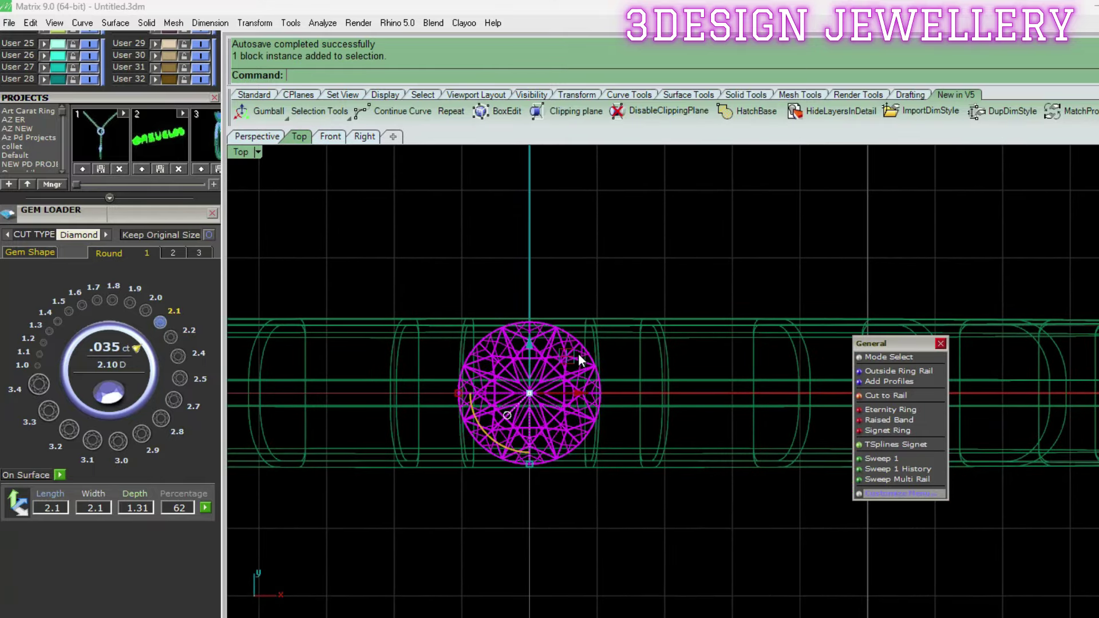
{"action": "scroll", "coordinate": [580, 359], "scroll_direction": "down", "scroll_amount": 2}
{"action": "scroll", "coordinate": [568, 355], "scroll_direction": "down", "scroll_amount": 1}
Build a Gallery Rail bezel around the gem using the v603 profile
{"action": "middle_click", "coordinate": [612, 382]}
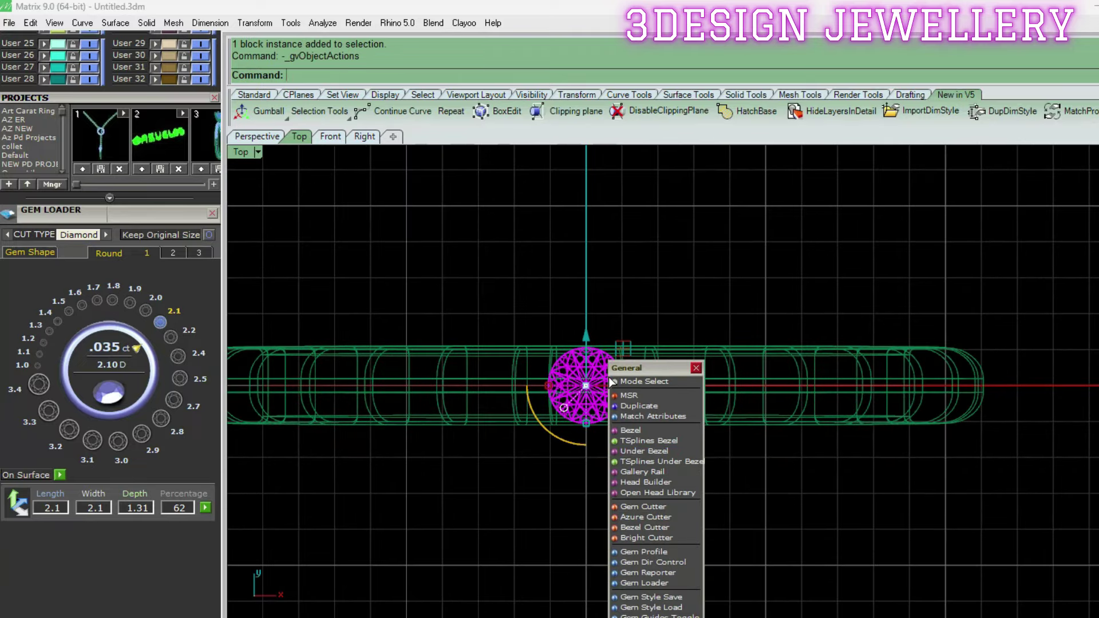
{"action": "left_click", "coordinate": [653, 442]}
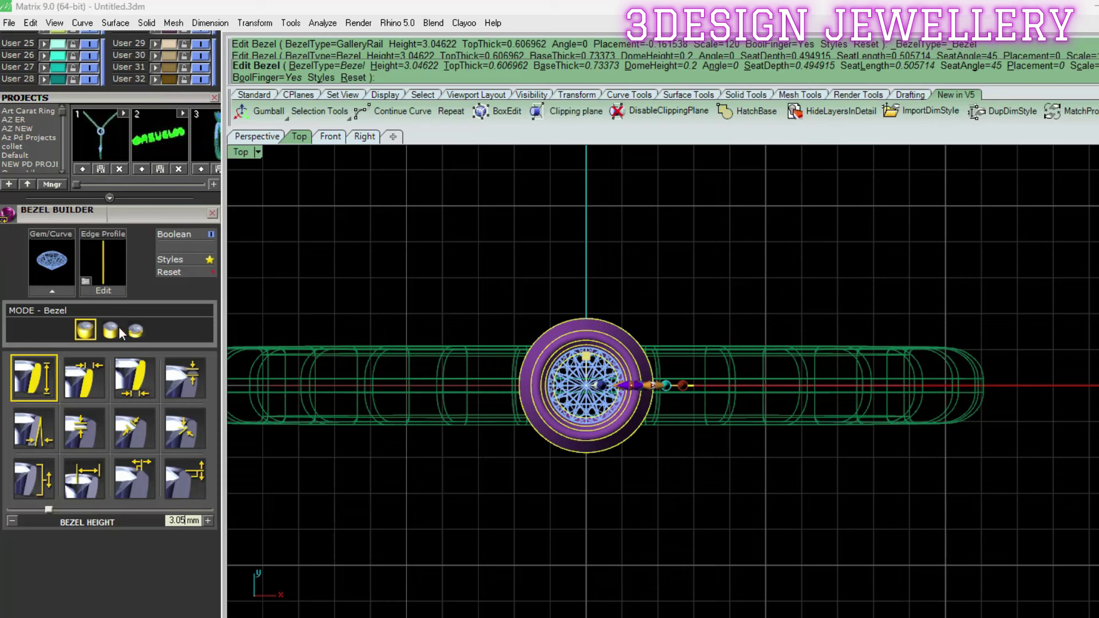
{"action": "left_click", "coordinate": [135, 332]}
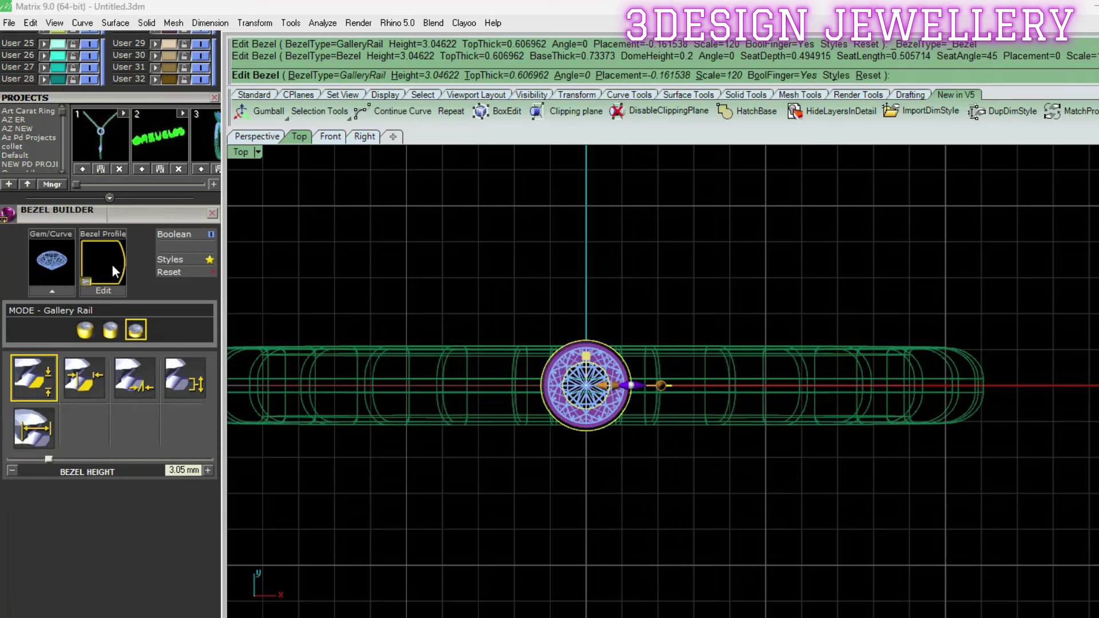
{"action": "left_click", "coordinate": [113, 268]}
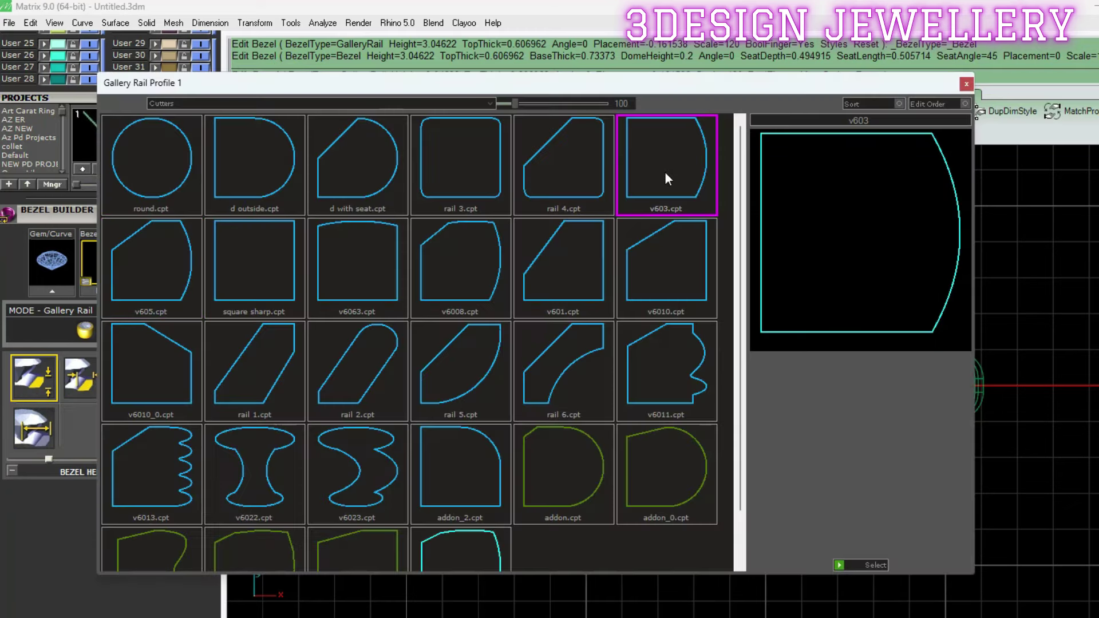
{"action": "left_click", "coordinate": [662, 175]}
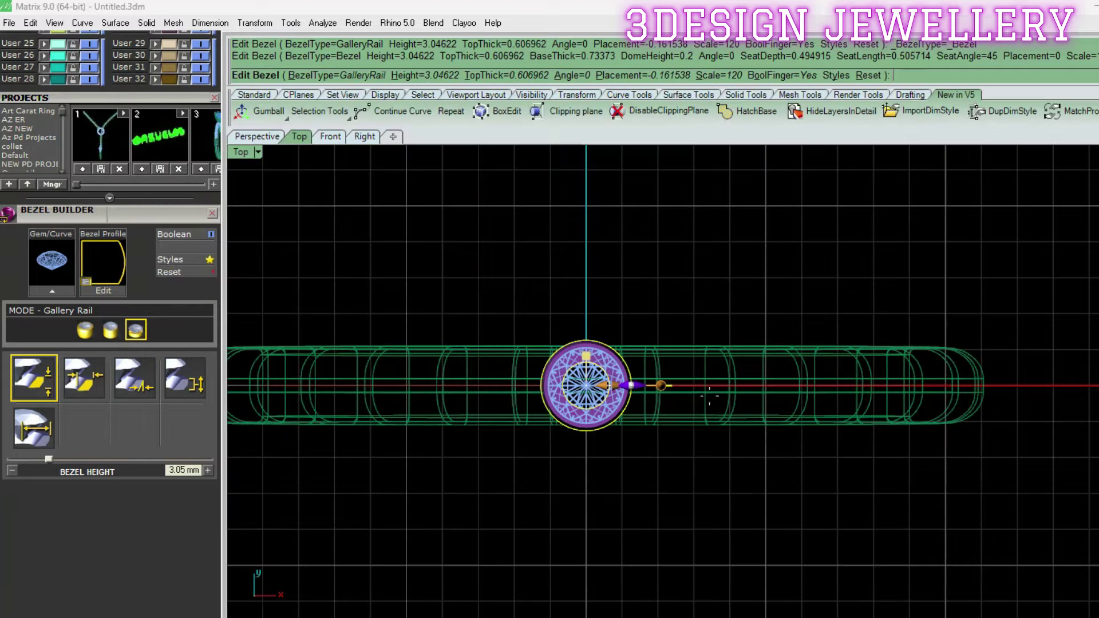
{"action": "right_click_drag", "start_coordinate": [709, 395], "coordinate": [680, 392]}
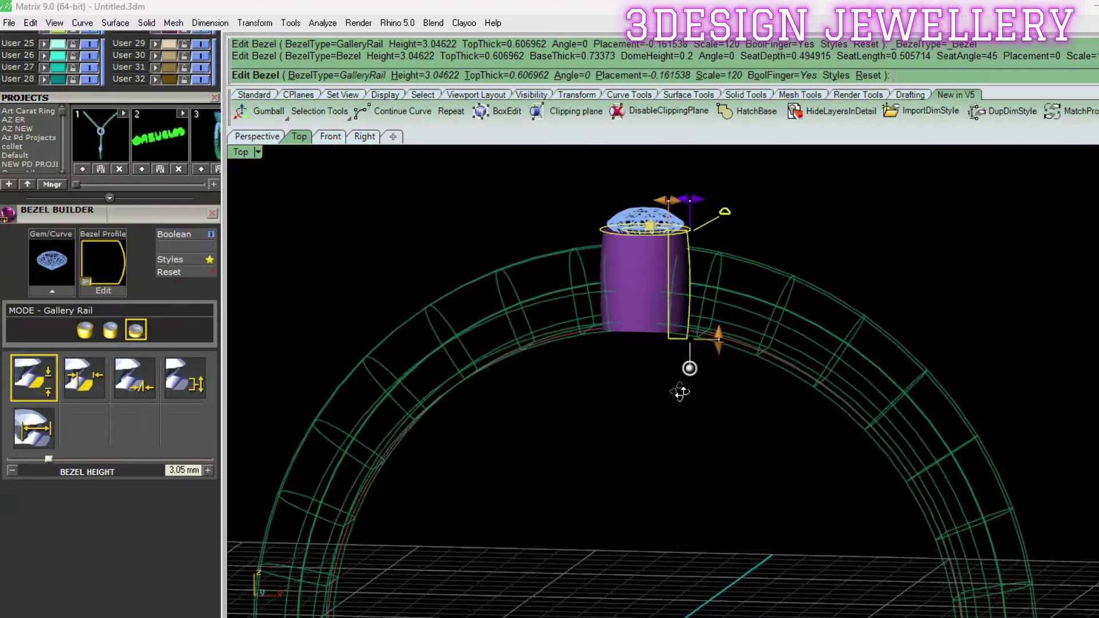
{"action": "scroll", "coordinate": [680, 392], "scroll_direction": "up", "scroll_amount": 3}
{"action": "mouse_move", "coordinate": [680, 392]}
{"action": "right_mouse_down"}
{"action": "mouse_move", "coordinate": [632, 411]}
{"action": "mouse_move", "coordinate": [687, 413]}
{"action": "right_mouse_up"}
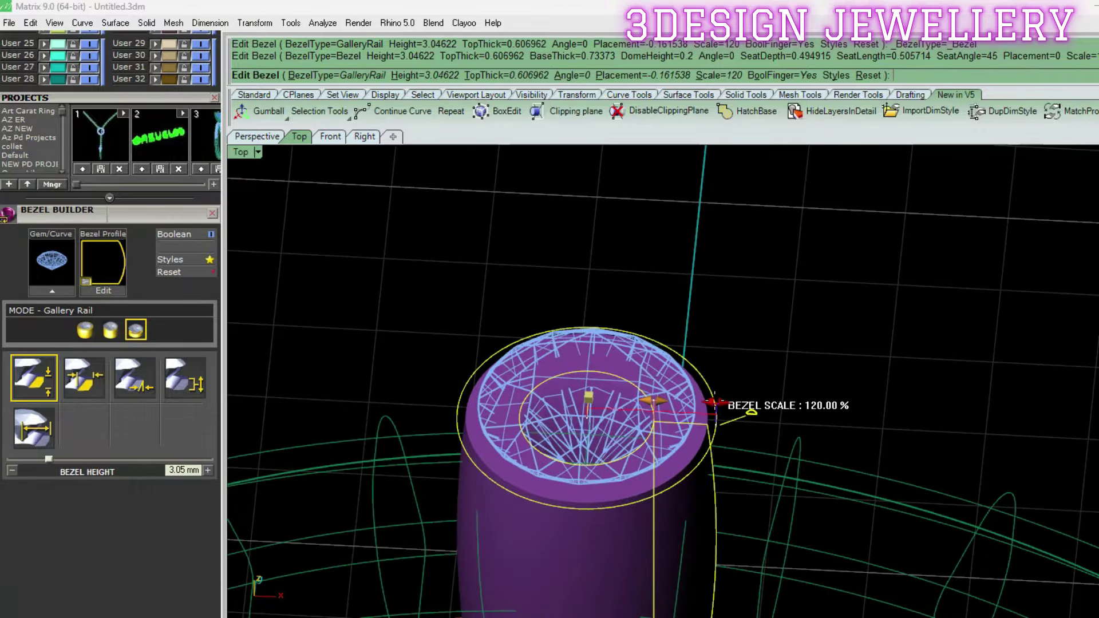
Scale the bezel to 125% and 2.94 mm height, finish it, and shade the view
{"action": "left_click_drag", "start_coordinate": [714, 401], "coordinate": [723, 402]}
{"action": "right_click_drag", "start_coordinate": [722, 402], "coordinate": [654, 474]}
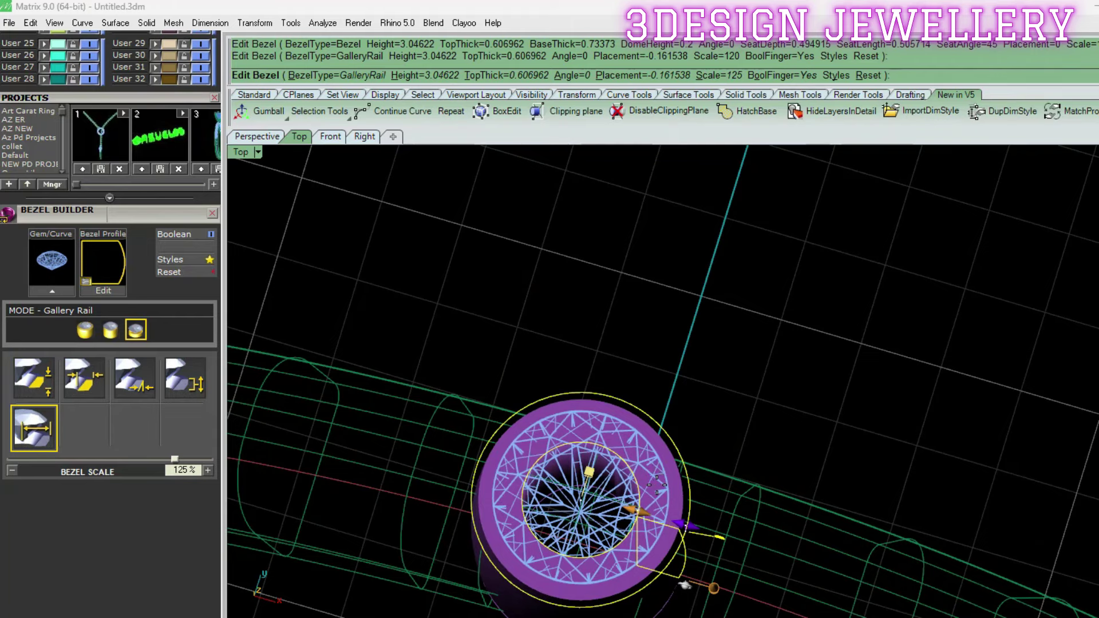
{"action": "right_click_drag", "start_coordinate": [624, 499], "coordinate": [672, 296]}
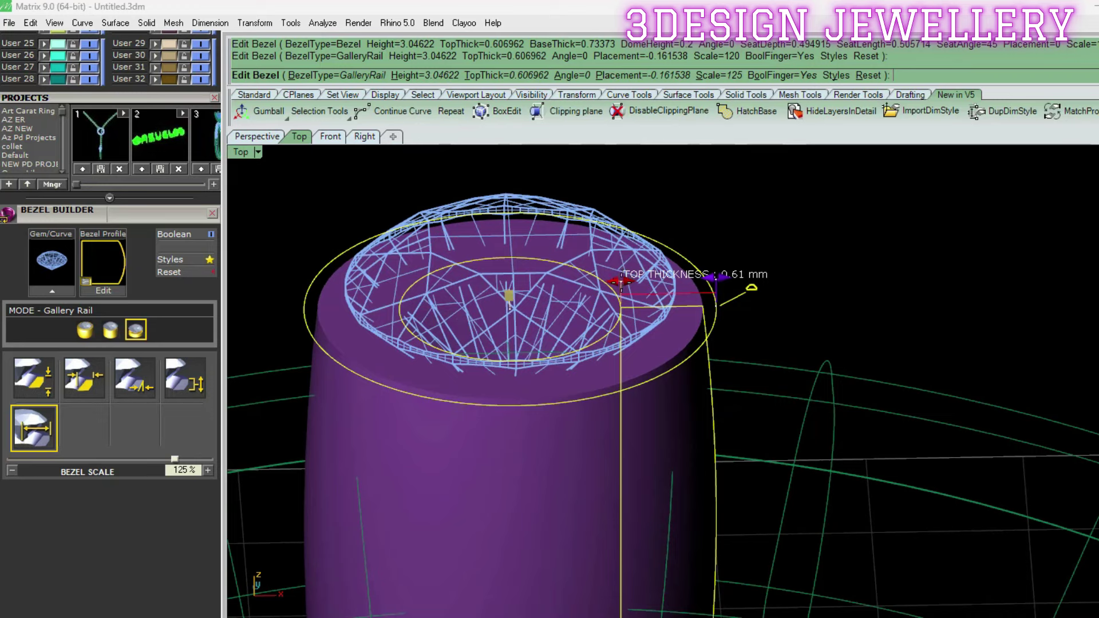
{"action": "scroll", "coordinate": [621, 283], "scroll_direction": "down", "scroll_amount": 5}
{"action": "right_click_drag", "start_coordinate": [650, 441], "coordinate": [683, 387]}
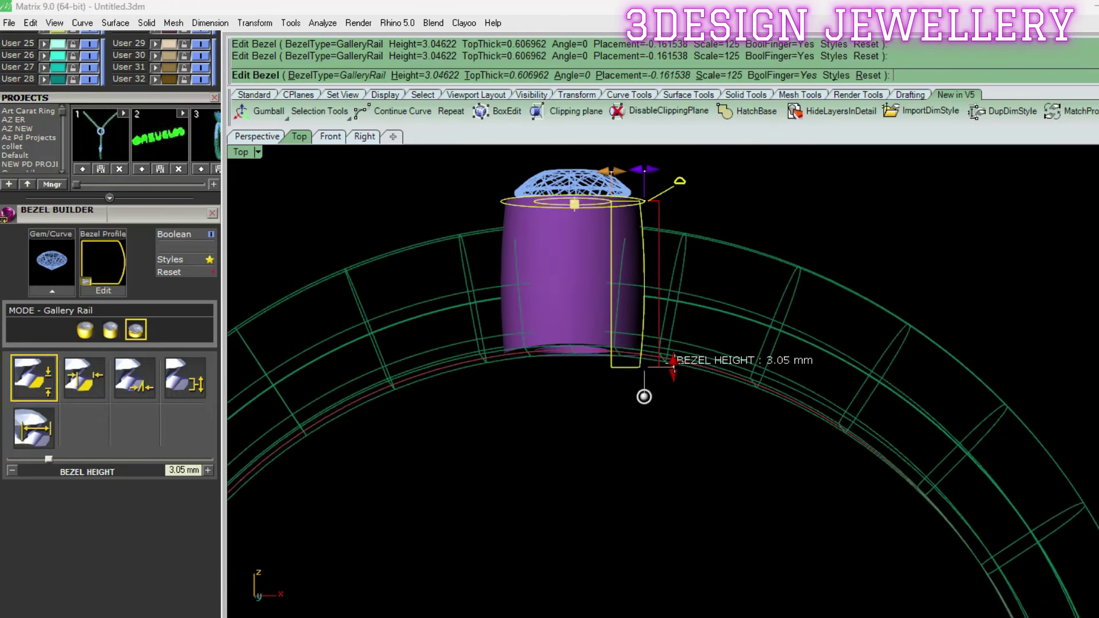
{"action": "left_click_drag", "start_coordinate": [673, 369], "coordinate": [674, 382]}
{"action": "mouse_move", "coordinate": [673, 383]}
{"action": "right_mouse_down"}
{"action": "mouse_move", "coordinate": [575, 388]}
{"action": "mouse_move", "coordinate": [653, 265]}
{"action": "mouse_move", "coordinate": [663, 427]}
{"action": "mouse_move", "coordinate": [626, 373]}
{"action": "mouse_move", "coordinate": [640, 344]}
{"action": "right_mouse_up"}
{"action": "key", "text": "Return"}
{"action": "key", "text": "ctrl+alt+s"}
Add 2 Prongs 90 to the bezel with Prong Adder (cv), dropped 3.4 mm into the shank
{"action": "left_click", "coordinate": [611, 391]}
{"action": "type", "text": "cv"}
{"action": "key", "text": "Return"}
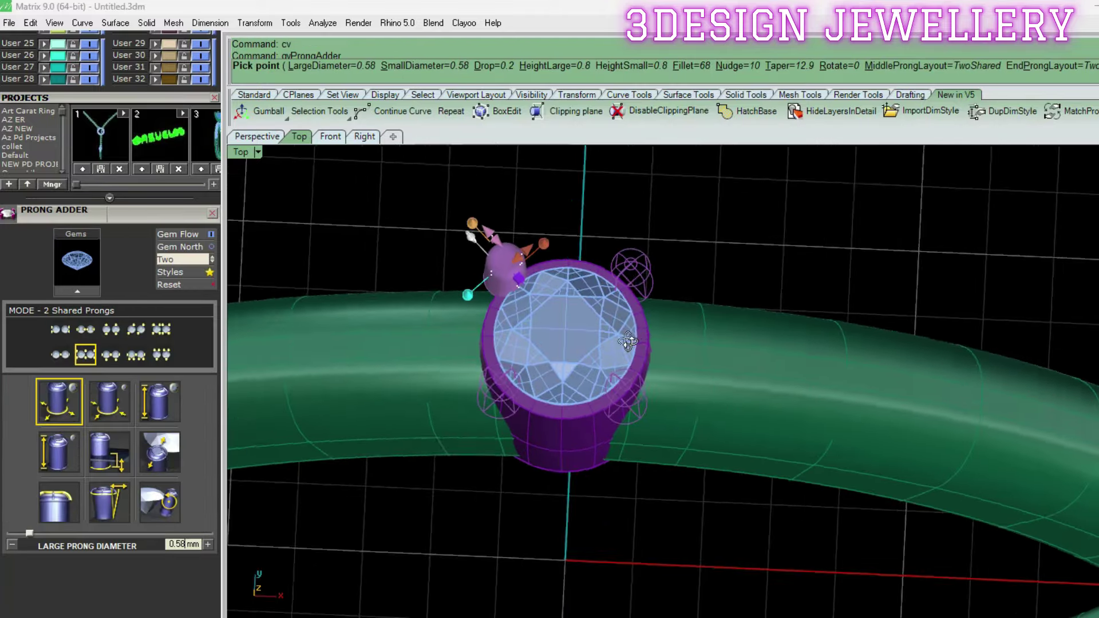
{"action": "scroll", "coordinate": [495, 293], "scroll_direction": "up", "scroll_amount": 1}
{"action": "scroll", "coordinate": [494, 293], "scroll_direction": "up", "scroll_amount": 3}
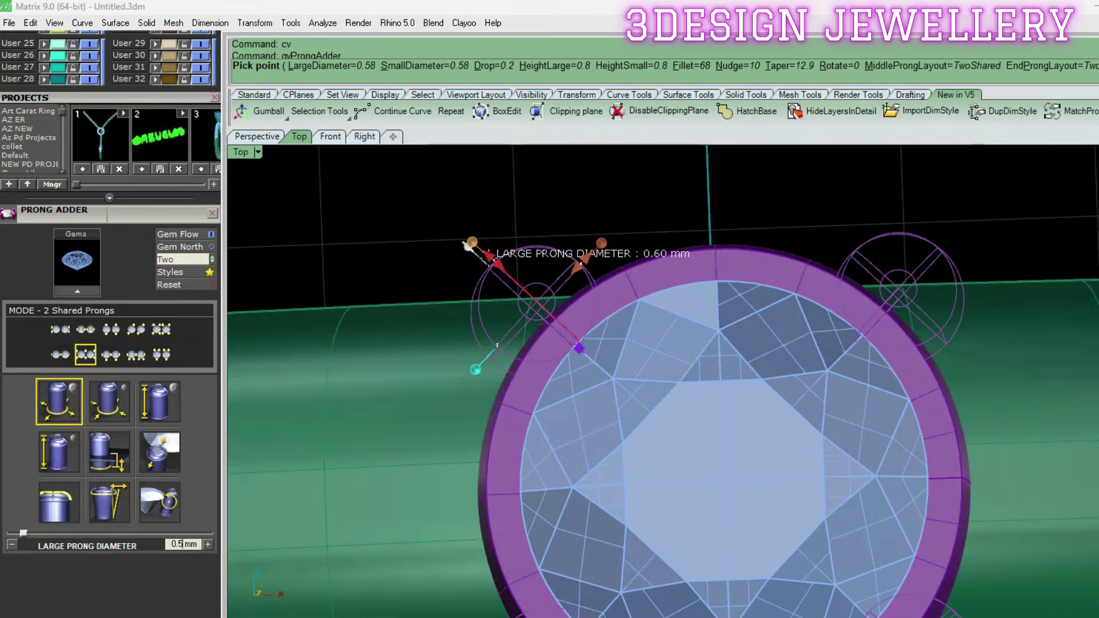
{"action": "left_click_drag", "start_coordinate": [29, 533], "coordinate": [38, 533]}
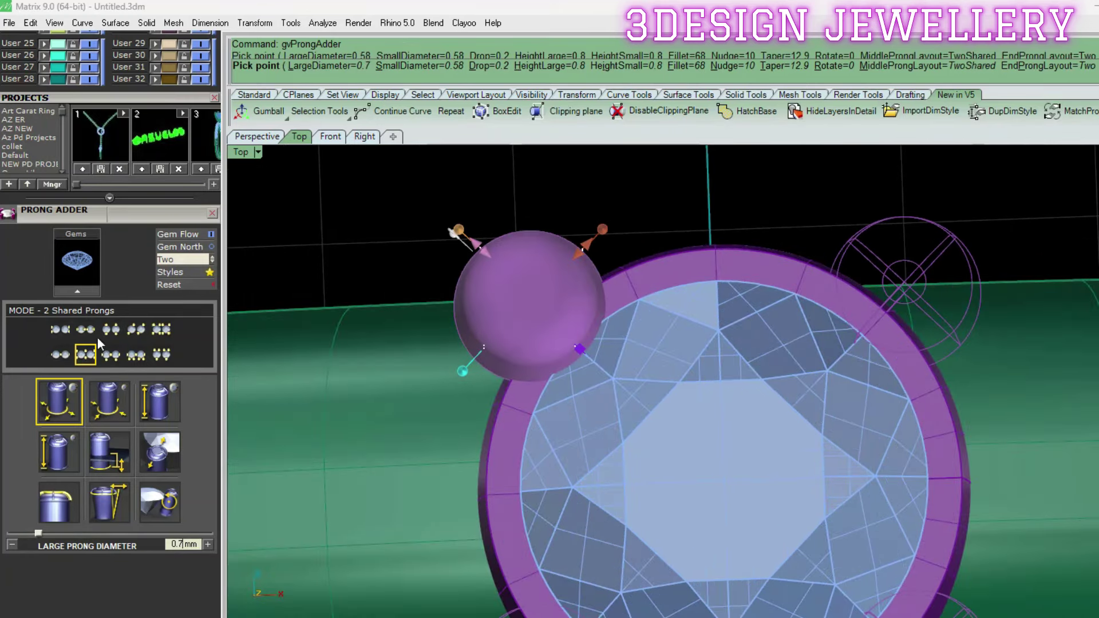
{"action": "left_click", "coordinate": [111, 329]}
{"action": "scroll", "coordinate": [487, 364], "scroll_direction": "down", "scroll_amount": 5}
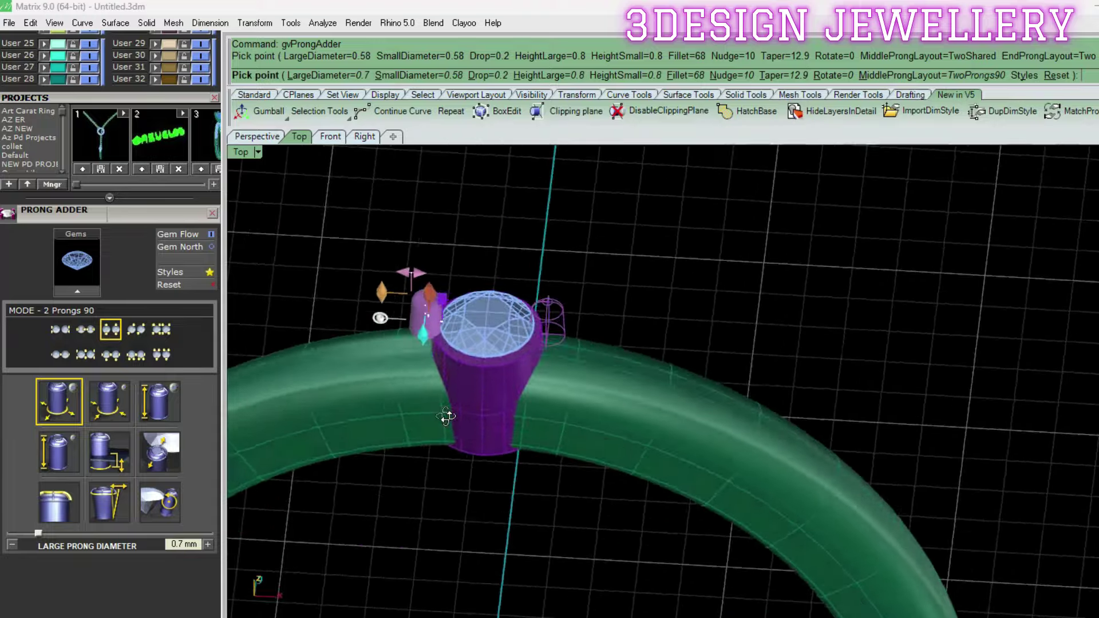
{"action": "right_click_drag", "start_coordinate": [444, 418], "coordinate": [487, 364]}
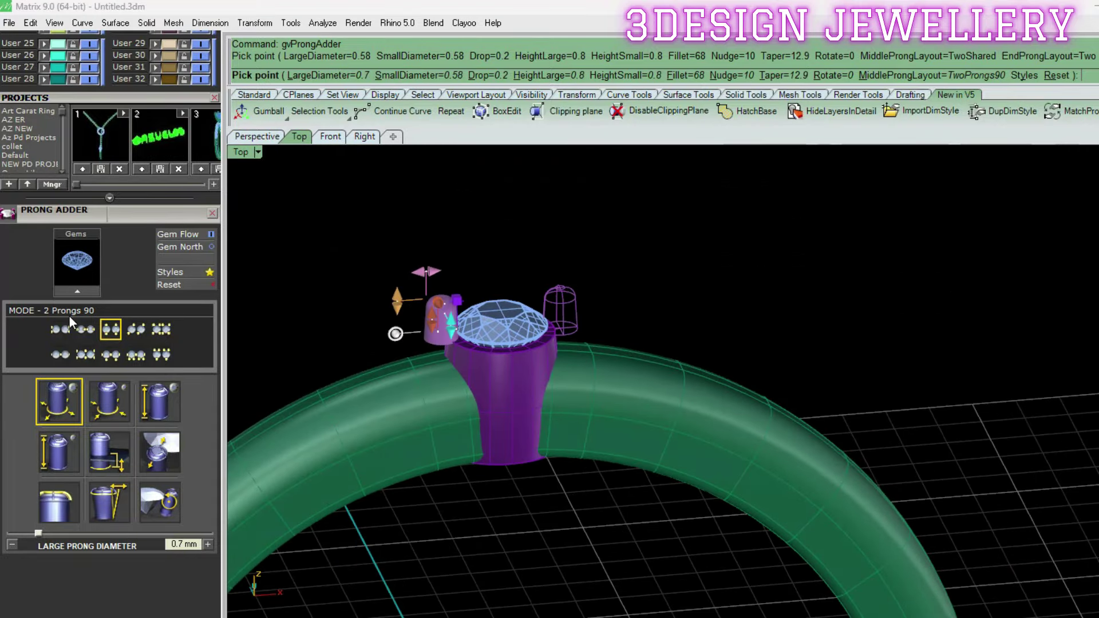
{"action": "right_click_drag", "start_coordinate": [472, 343], "coordinate": [269, 336]}
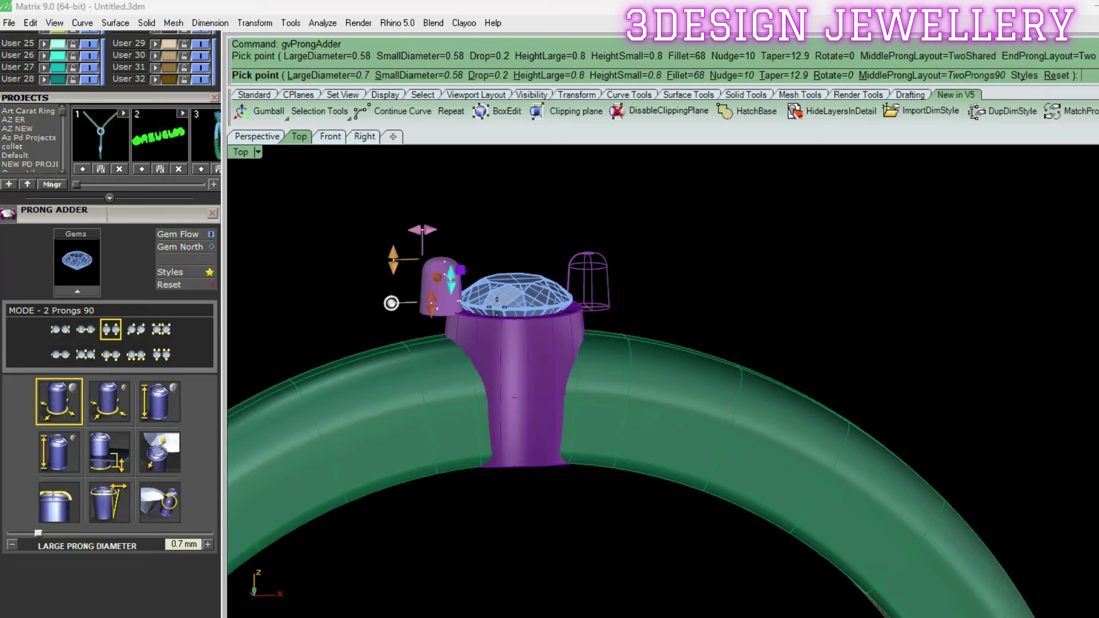
{"action": "right_click_drag", "start_coordinate": [497, 306], "coordinate": [444, 296]}
{"action": "left_click_drag", "start_coordinate": [426, 295], "coordinate": [435, 470]}
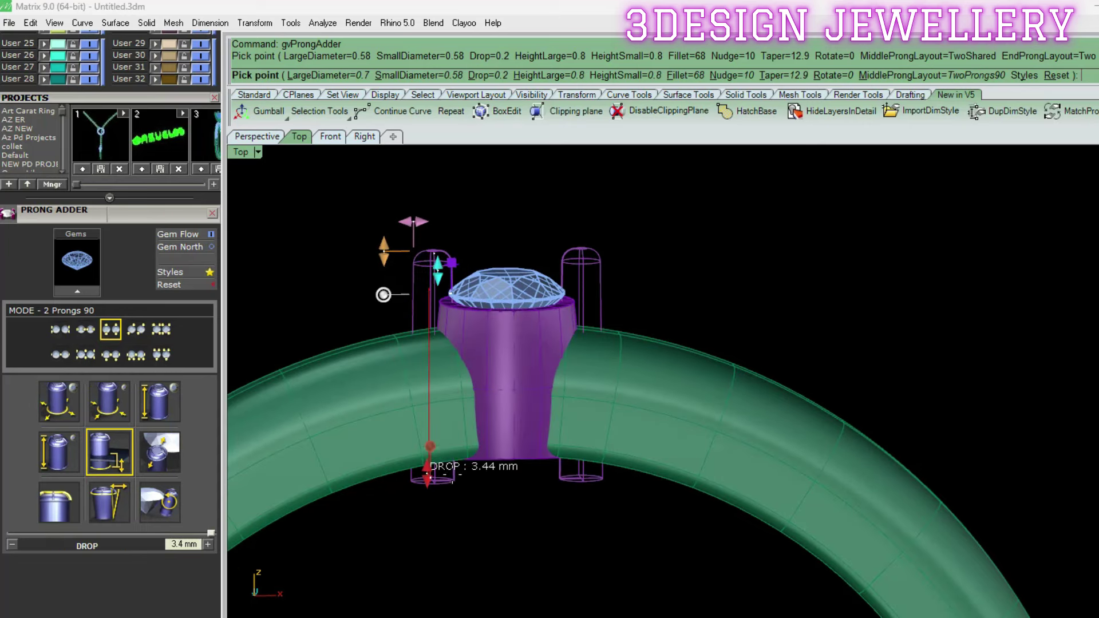
Nudge the prongs 35% toward the gem and set their diameter to 0.8 mm
{"action": "mouse_move", "coordinate": [495, 413]}
{"action": "right_mouse_down"}
{"action": "mouse_move", "coordinate": [447, 486]}
{"action": "mouse_move", "coordinate": [444, 367]}
{"action": "right_mouse_up"}
{"action": "scroll", "coordinate": [441, 492], "scroll_direction": "up", "scroll_amount": 5}
{"action": "scroll", "coordinate": [438, 500], "scroll_direction": "up", "scroll_amount": 3}
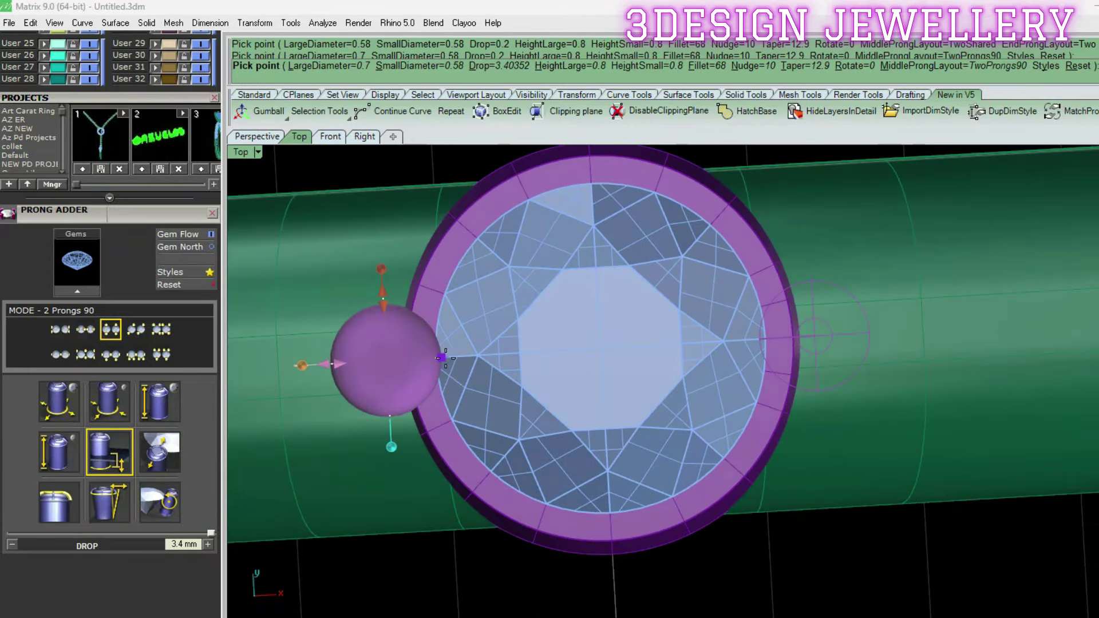
{"action": "left_click_drag", "start_coordinate": [448, 358], "coordinate": [450, 358]}
{"action": "scroll", "coordinate": [504, 355], "scroll_direction": "down", "scroll_amount": 5}
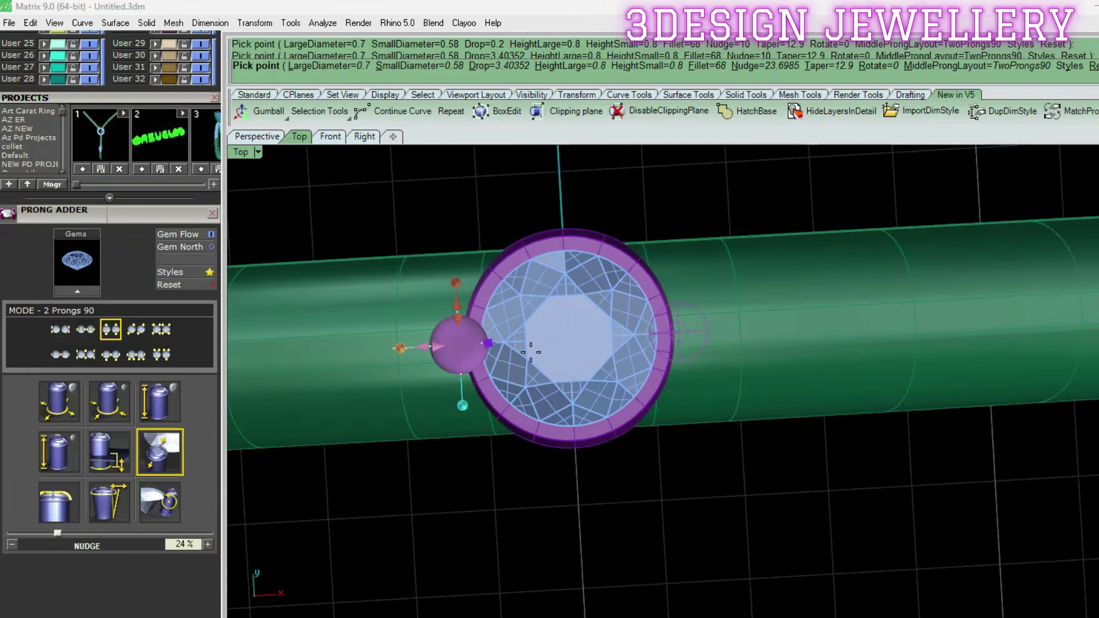
{"action": "scroll", "coordinate": [544, 350], "scroll_direction": "up", "scroll_amount": 2}
{"action": "scroll", "coordinate": [544, 350], "scroll_direction": "up", "scroll_amount": 3}
{"action": "left_click_drag", "start_coordinate": [537, 349], "coordinate": [547, 349]}
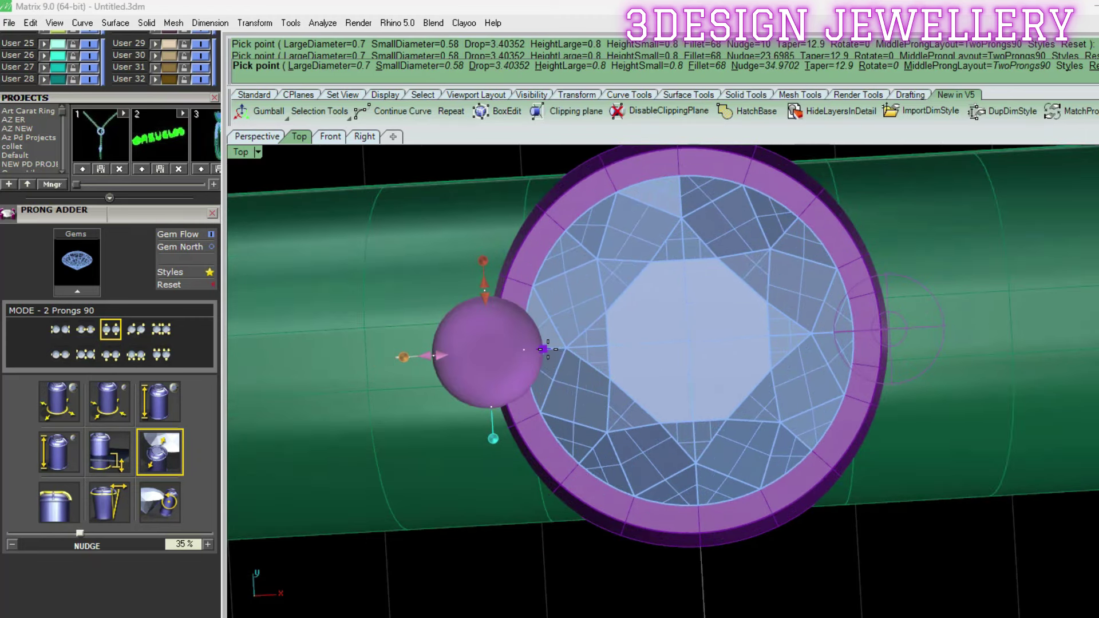
{"action": "right_click_drag", "start_coordinate": [467, 383], "coordinate": [442, 296]}
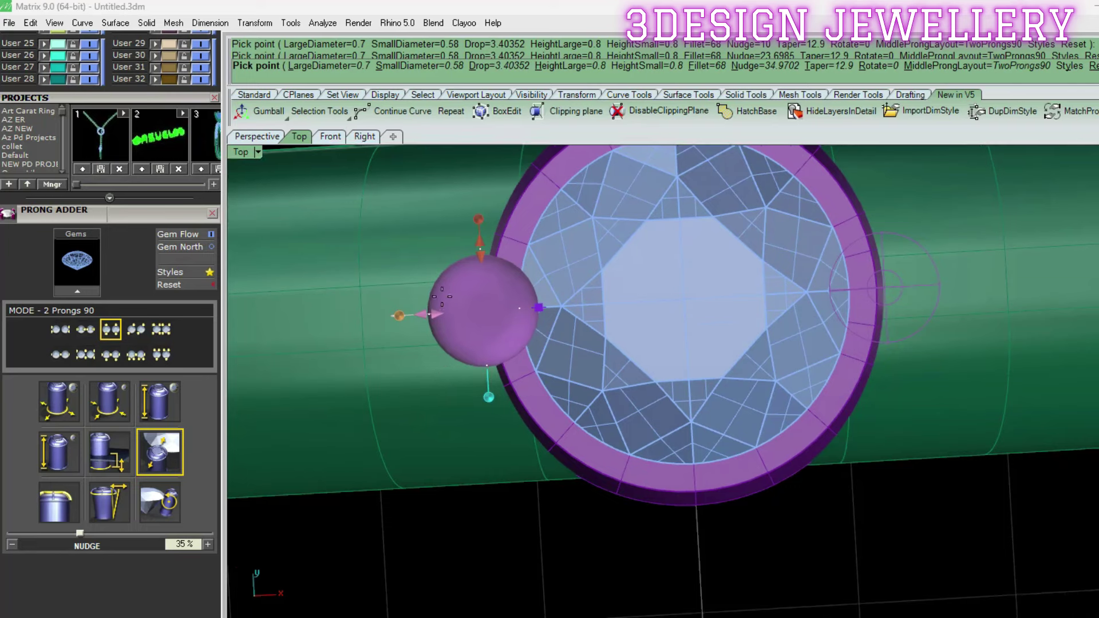
{"action": "left_click_drag", "start_coordinate": [429, 314], "coordinate": [390, 318]}
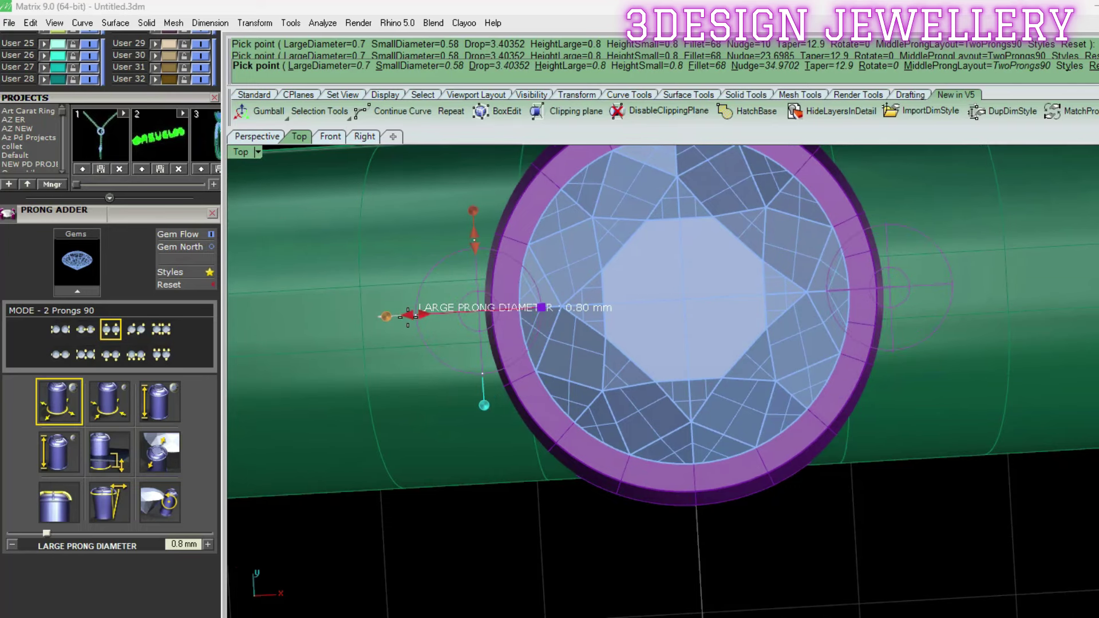
{"action": "scroll", "coordinate": [391, 316], "scroll_direction": "down", "scroll_amount": 2}
{"action": "scroll", "coordinate": [395, 309], "scroll_direction": "down", "scroll_amount": 2}
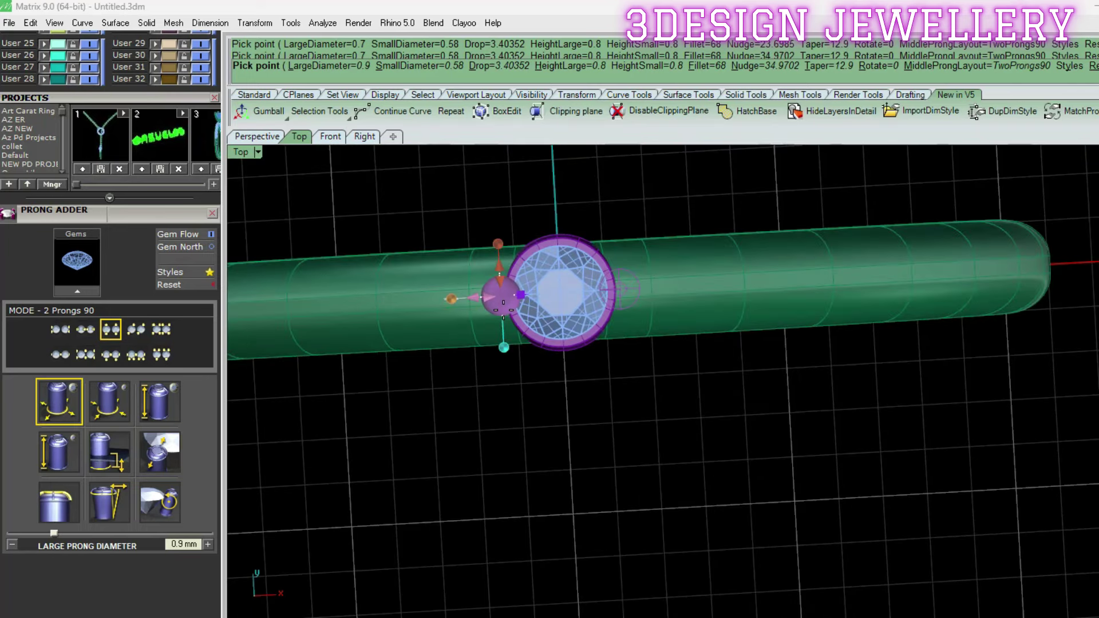
{"action": "scroll", "coordinate": [437, 289], "scroll_direction": "up", "scroll_amount": 3}
{"action": "scroll", "coordinate": [441, 282], "scroll_direction": "up", "scroll_amount": 2}
{"action": "left_click_drag", "start_coordinate": [440, 280], "coordinate": [458, 281]}
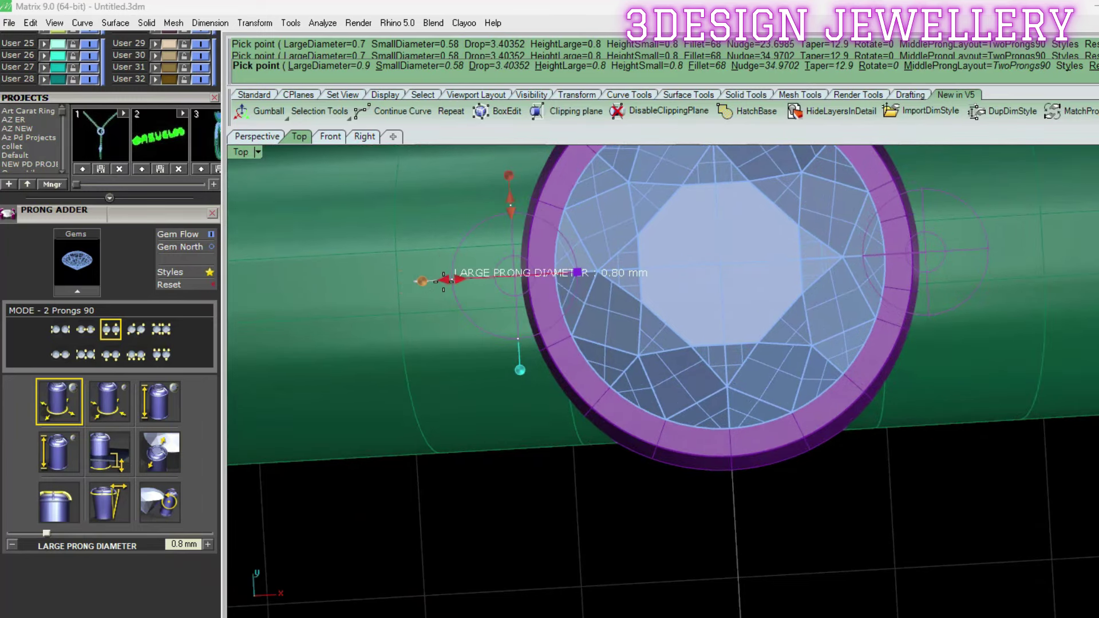
Raise the prong height to 1 mm, finish the prongs, and return to four views
{"action": "scroll", "coordinate": [692, 351], "scroll_direction": "down", "scroll_amount": 4}
{"action": "right_click_drag", "start_coordinate": [692, 350], "coordinate": [731, 212]}
{"action": "scroll", "coordinate": [731, 211], "scroll_direction": "down", "scroll_amount": 3}
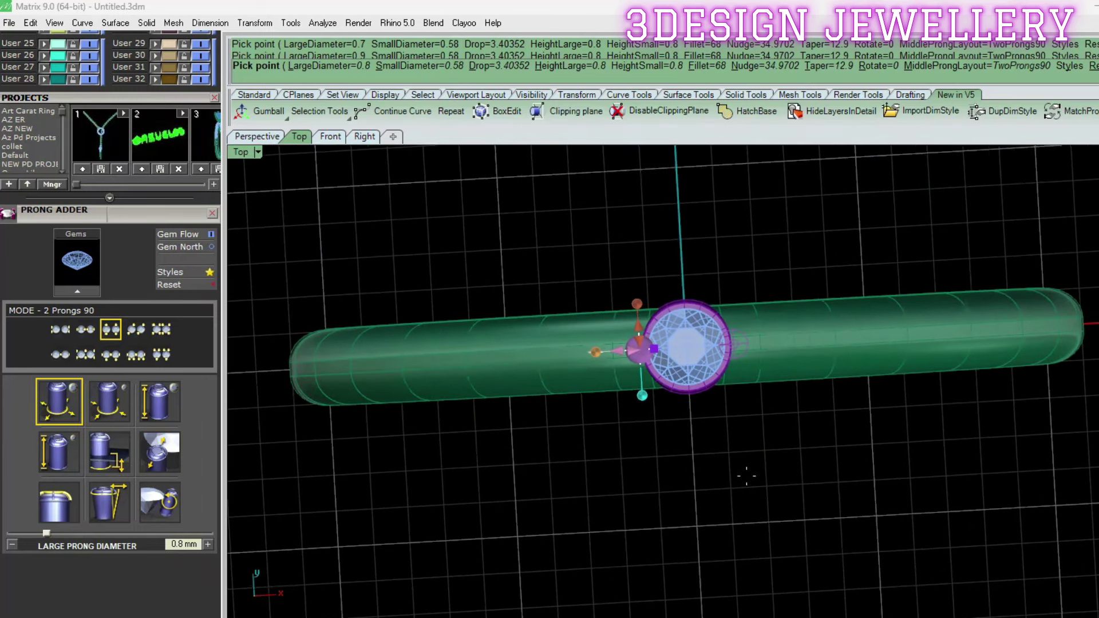
{"action": "right_click_drag", "start_coordinate": [687, 344], "coordinate": [659, 258], "text": "ctrl+shift"}
{"action": "scroll", "coordinate": [650, 277], "scroll_direction": "up", "scroll_amount": 3}
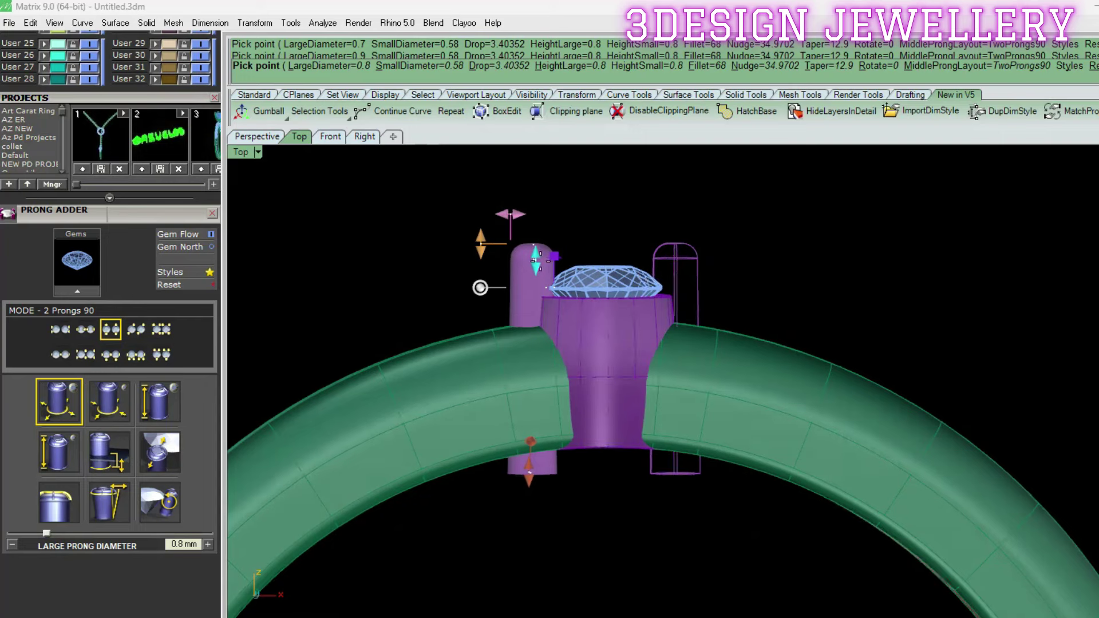
{"action": "left_click_drag", "start_coordinate": [479, 240], "coordinate": [476, 227]}
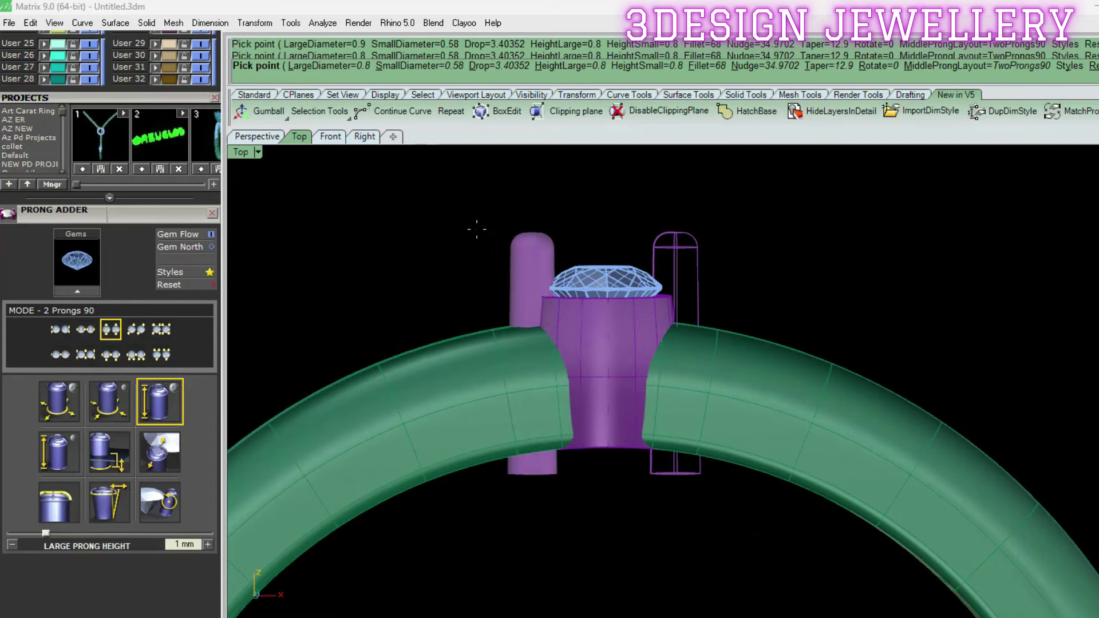
{"action": "right_click_drag", "start_coordinate": [475, 228], "coordinate": [708, 285], "text": "ctrl+shift"}
{"action": "scroll", "coordinate": [708, 285], "scroll_direction": "down", "scroll_amount": 2}
{"action": "key", "text": "Return"}
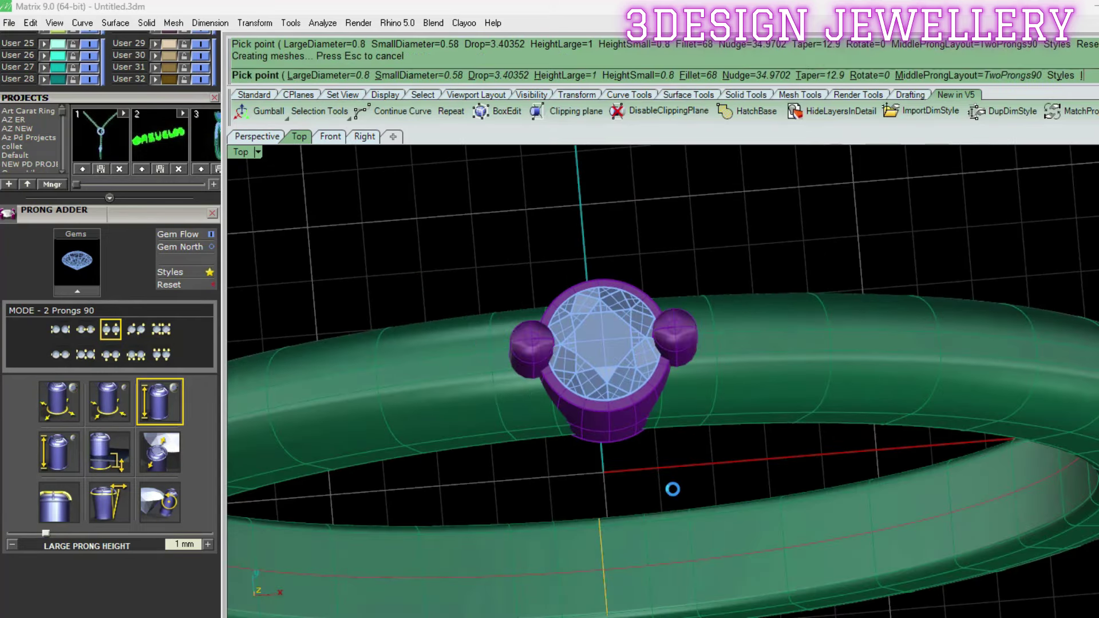
{"action": "right_click_drag", "start_coordinate": [672, 488], "coordinate": [667, 291], "text": "ctrl+shift"}
{"action": "scroll", "coordinate": [667, 290], "scroll_direction": "up", "scroll_amount": 2}
{"action": "key", "text": "ctrl+F5"}
{"action": "key", "text": "ctrl+F5"}
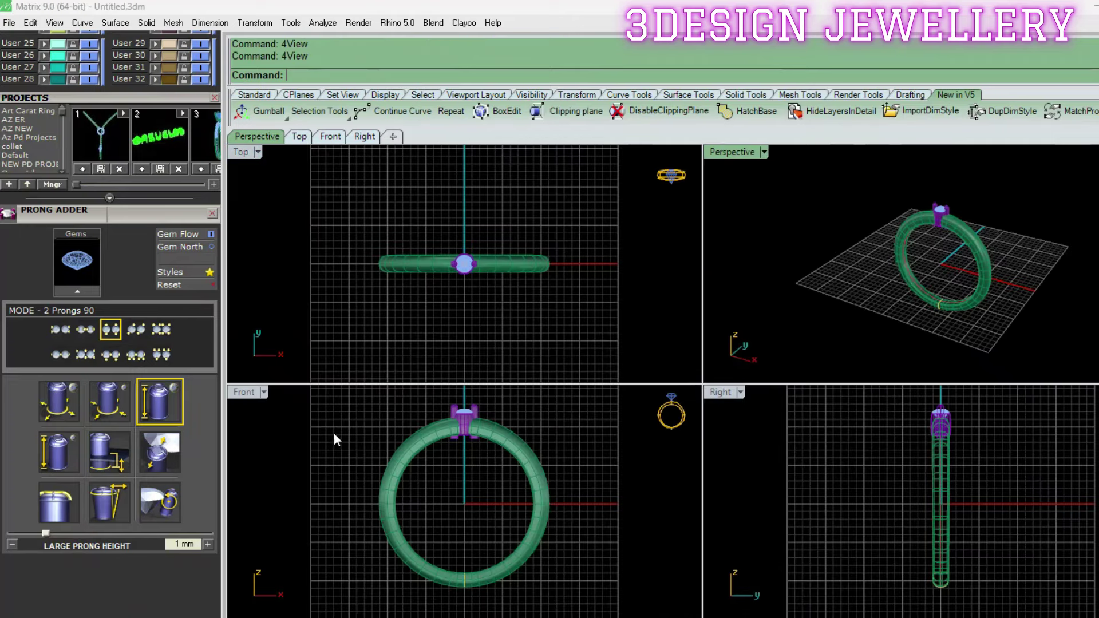
Extrude the ring curve in the enlarged front view
{"action": "double_click", "coordinate": [256, 393]}
{"action": "right_click_drag", "start_coordinate": [569, 454], "coordinate": [655, 449], "text": "ctrl+shift"}
{"action": "scroll", "coordinate": [656, 450], "scroll_direction": "up", "scroll_amount": 2}
{"action": "left_click", "coordinate": [616, 480]}
{"action": "left_click", "coordinate": [606, 508]}
{"action": "right_click_drag", "start_coordinate": [716, 376], "coordinate": [723, 393], "text": "ctrl+shift"}
{"action": "scroll", "coordinate": [825, 338], "scroll_direction": "up", "scroll_amount": 2}
{"action": "type", "text": "e"}
{"action": "key", "text": "Return"}
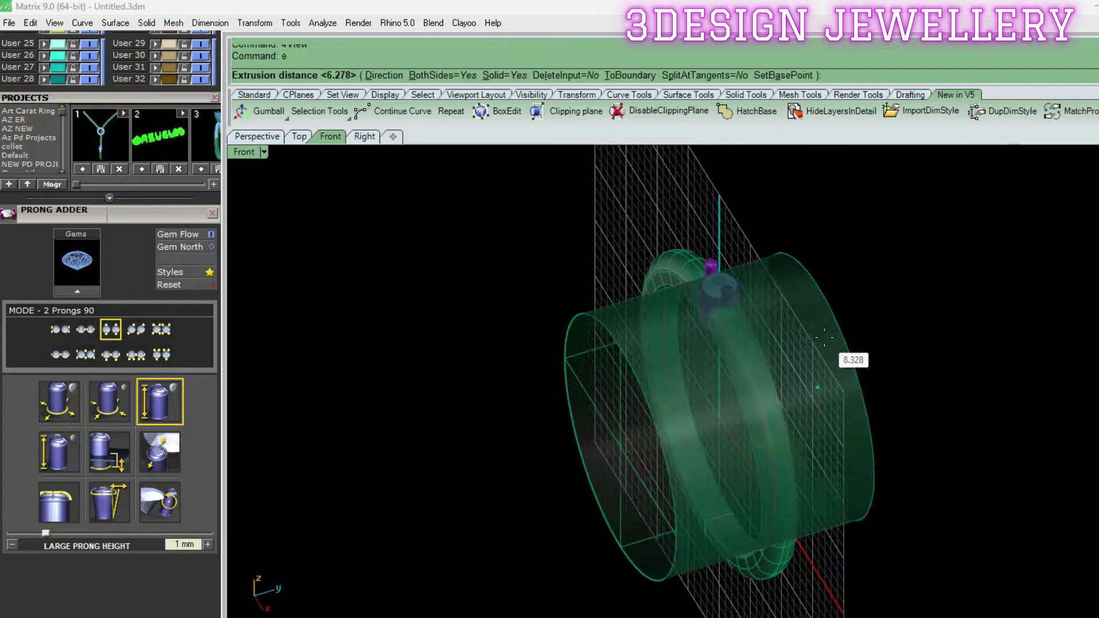
{"action": "left_click", "coordinate": [825, 338]}
{"action": "right_click_drag", "start_coordinate": [825, 338], "coordinate": [687, 343], "text": "ctrl+shift"}
Delete the inner disc surface inside the small side setting
{"action": "left_click_drag", "start_coordinate": [564, 217], "coordinate": [796, 408]}
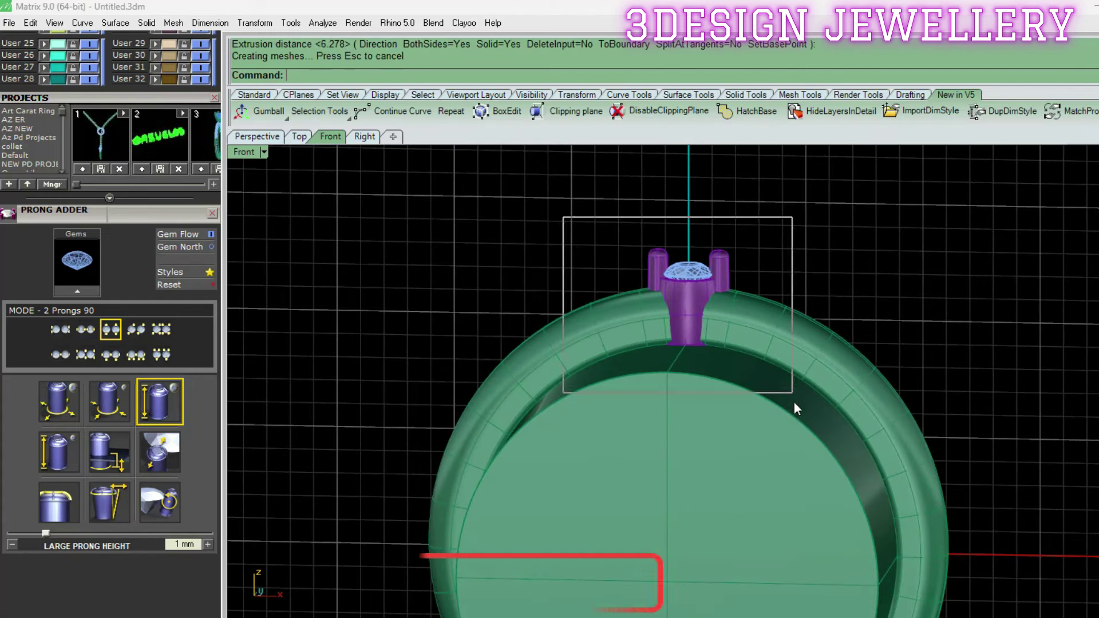
{"action": "right_click_drag", "start_coordinate": [795, 408], "coordinate": [726, 379], "text": "ctrl+shift"}
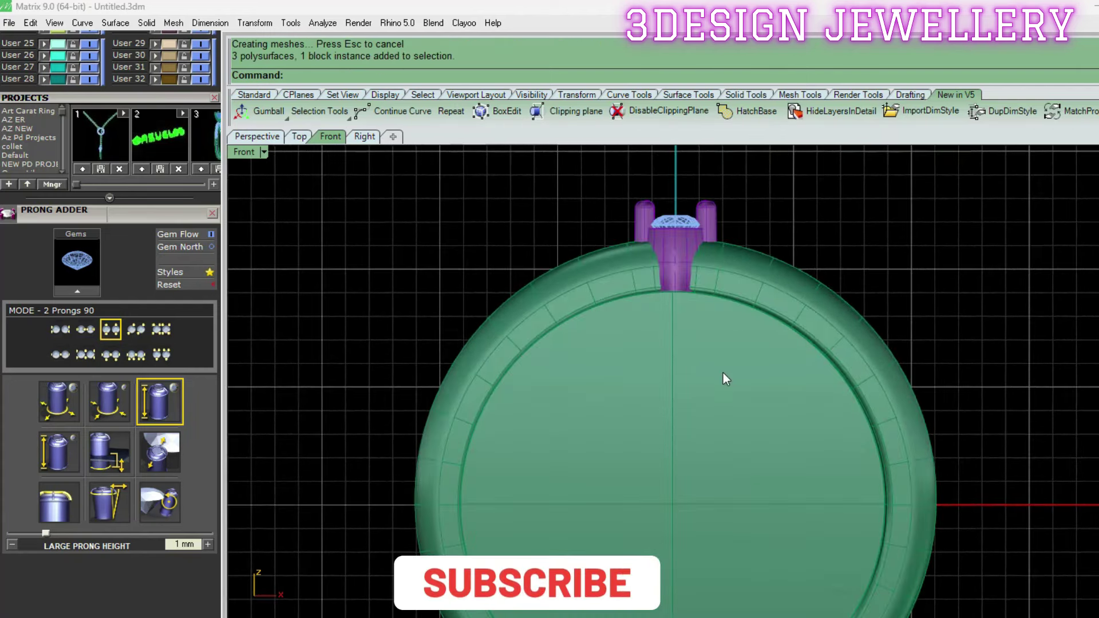
{"action": "left_click", "coordinate": [728, 376]}
{"action": "key", "text": "Delete"}
Group the small setting's prongs and gem together
{"action": "left_click_drag", "start_coordinate": [563, 172], "coordinate": [724, 321]}
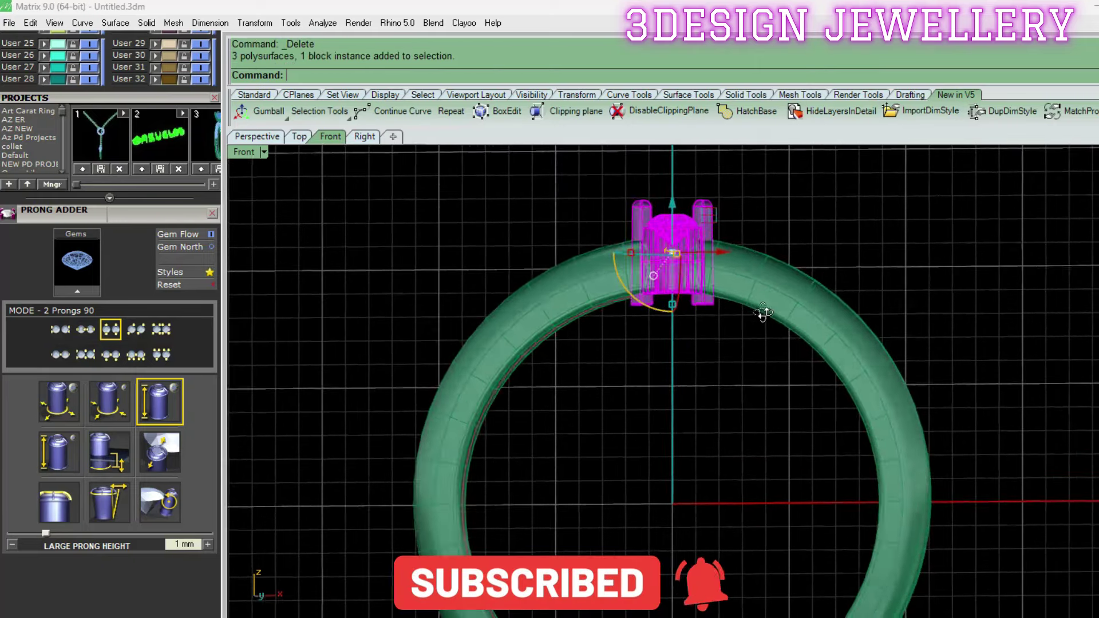
{"action": "key", "text": "ctrl+F5"}
{"action": "double_click", "coordinate": [252, 395]}
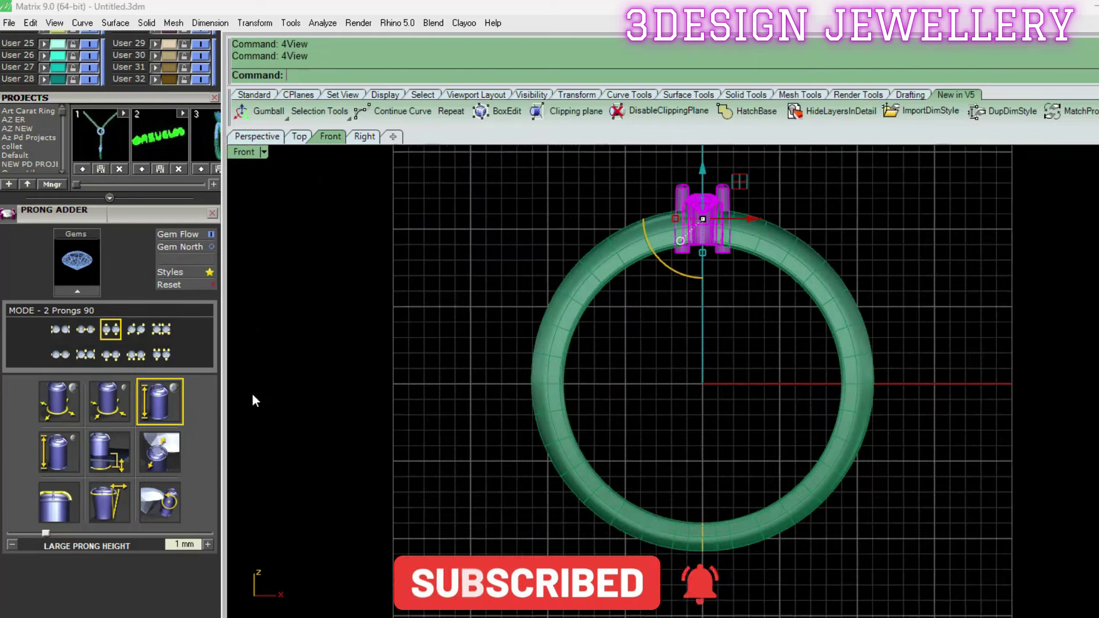
{"action": "type", "text": "g"}
{"action": "key", "text": "Return"}
{"action": "scroll", "coordinate": [670, 343], "scroll_direction": "up", "scroll_amount": 2}
{"action": "mouse_move", "coordinate": [673, 317]}
{"action": "right_mouse_down"}
{"action": "mouse_move", "coordinate": [618, 264]}
{"action": "mouse_move", "coordinate": [565, 274]}
{"action": "mouse_move", "coordinate": [576, 279]}
{"action": "right_mouse_up"}
Show the hidden six-prong centre stone and its prongs again
{"action": "type", "text": "sh"}
{"action": "key", "text": "Return"}
{"action": "type", "text": "show"}
{"action": "key", "text": "Return"}
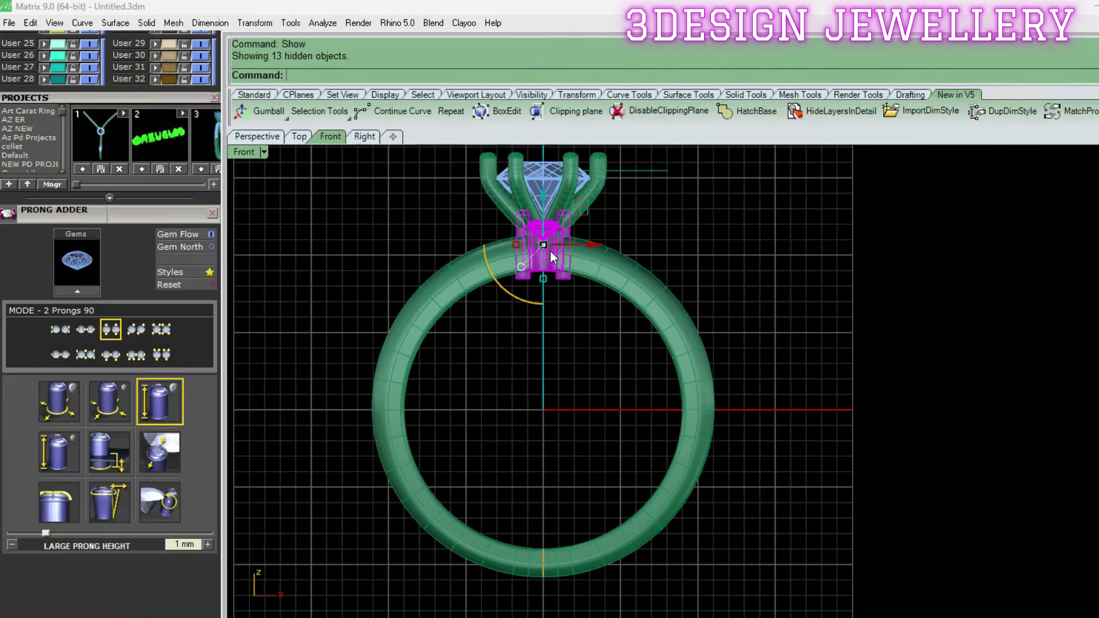
{"action": "scroll", "coordinate": [550, 252], "scroll_direction": "up", "scroll_amount": 3}
{"action": "scroll", "coordinate": [560, 305], "scroll_direction": "down", "scroll_amount": 3}
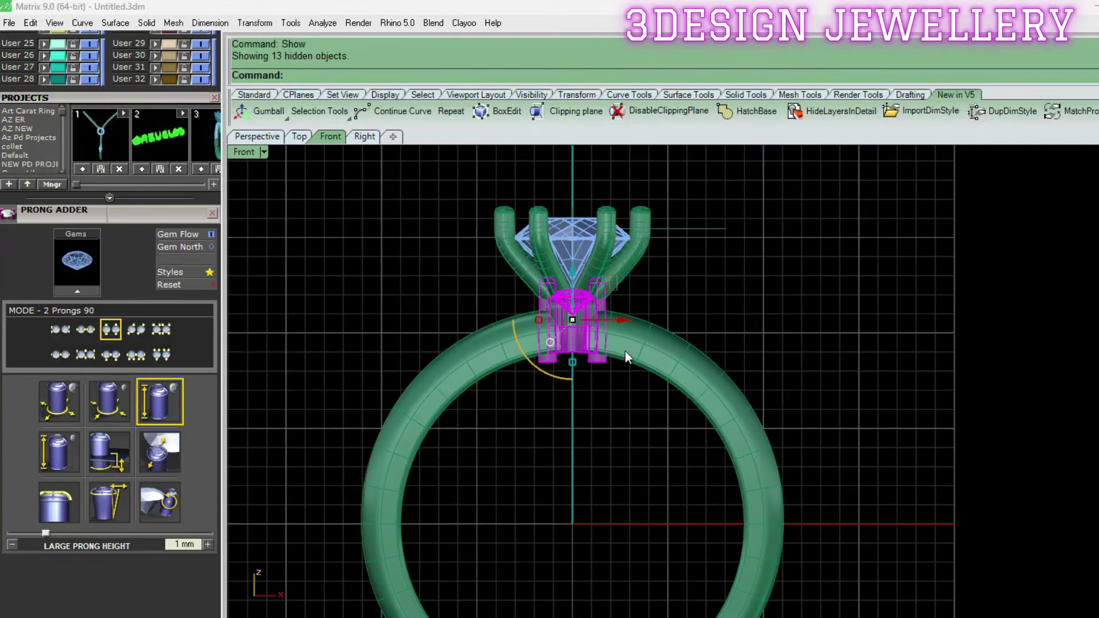
Try a six-copy polar array around the origin, then undo it
{"action": "type", "text": "go"}
{"action": "key", "text": "Return"}
{"action": "type", "text": "0"}
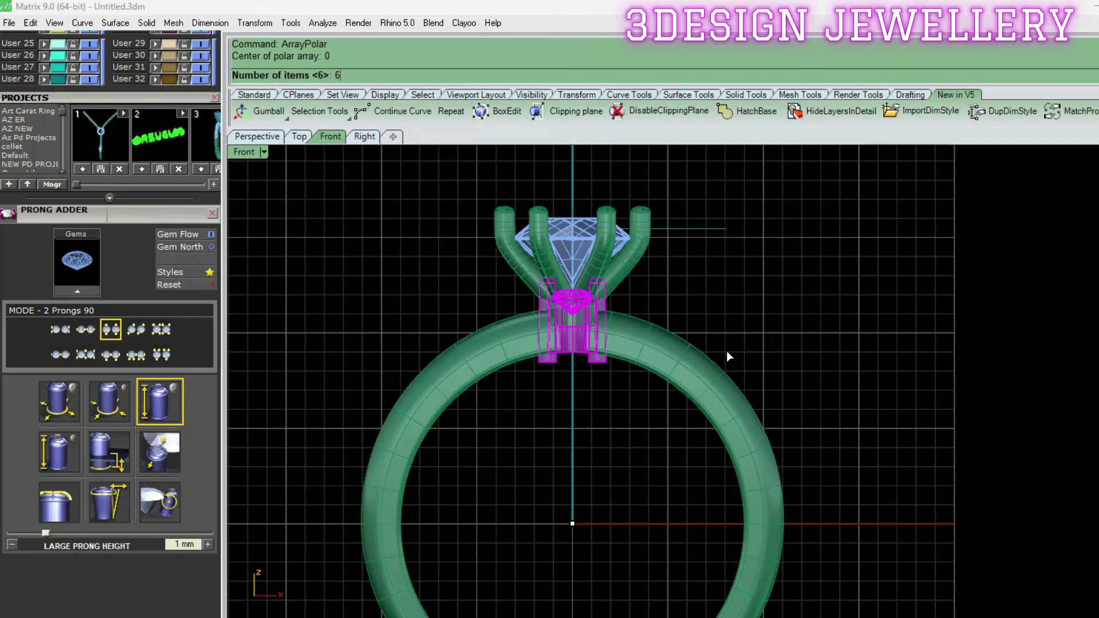
{"action": "key", "text": "Return"}
{"action": "key", "text": "Return"}
Try an eight-copy polar array around the origin, then undo it
{"action": "key", "text": "Return"}
{"action": "key", "text": "ctrl+z"}
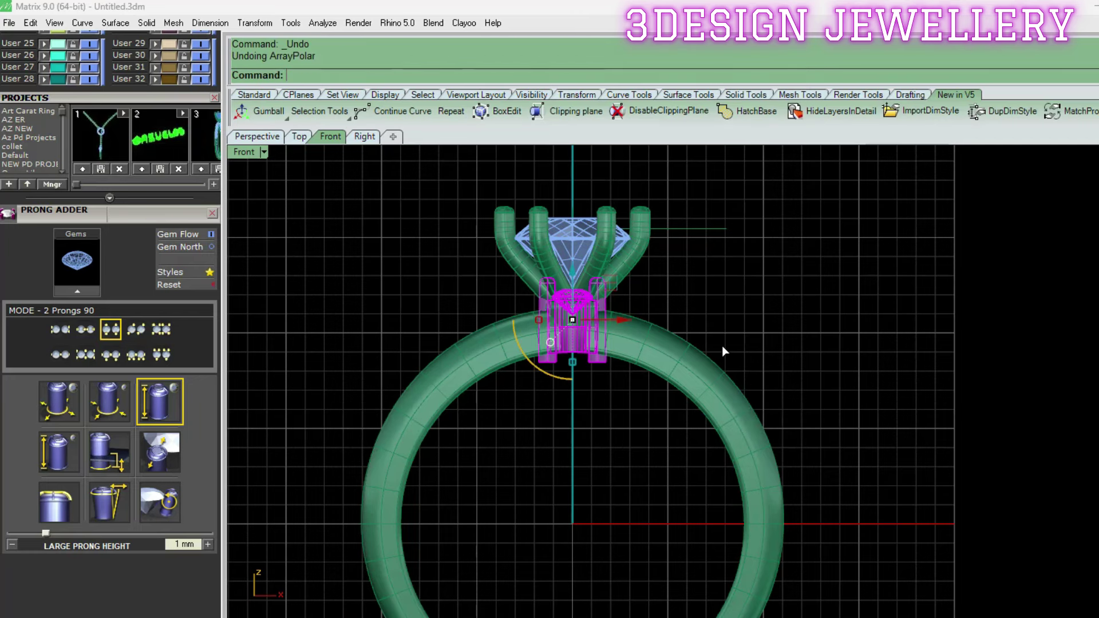
{"action": "type", "text": "po"}
{"action": "key", "text": "Return"}
{"action": "type", "text": "0"}
{"action": "key", "text": "Return"}
{"action": "key", "text": "Return"}
{"action": "key", "text": "Return"}
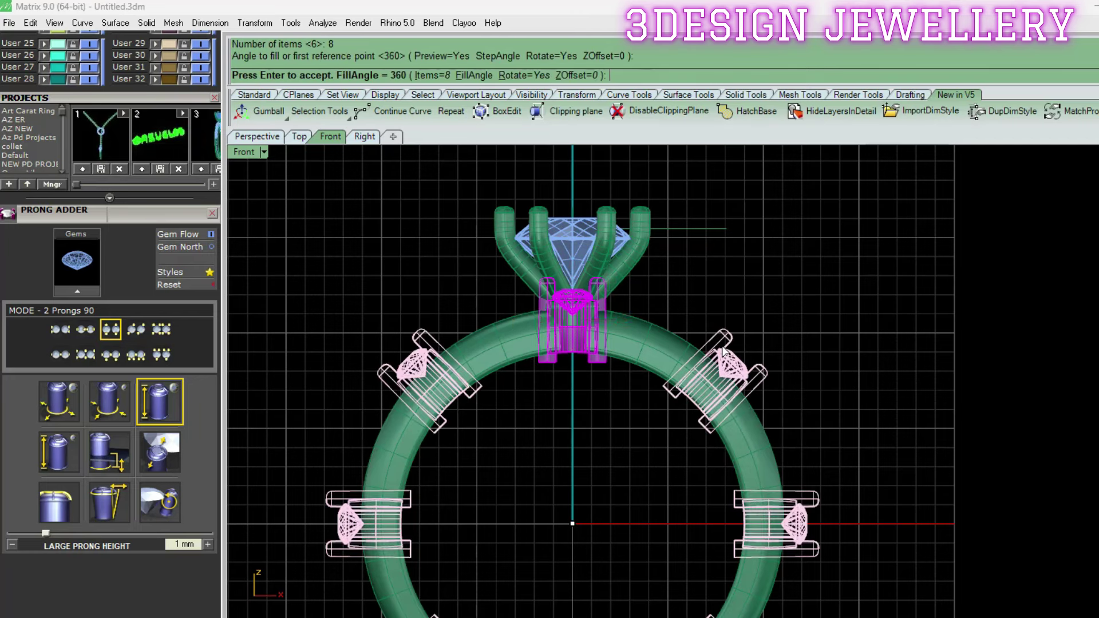
{"action": "key", "text": "Return"}
{"action": "scroll", "coordinate": [680, 395], "scroll_direction": "down", "scroll_amount": 3}
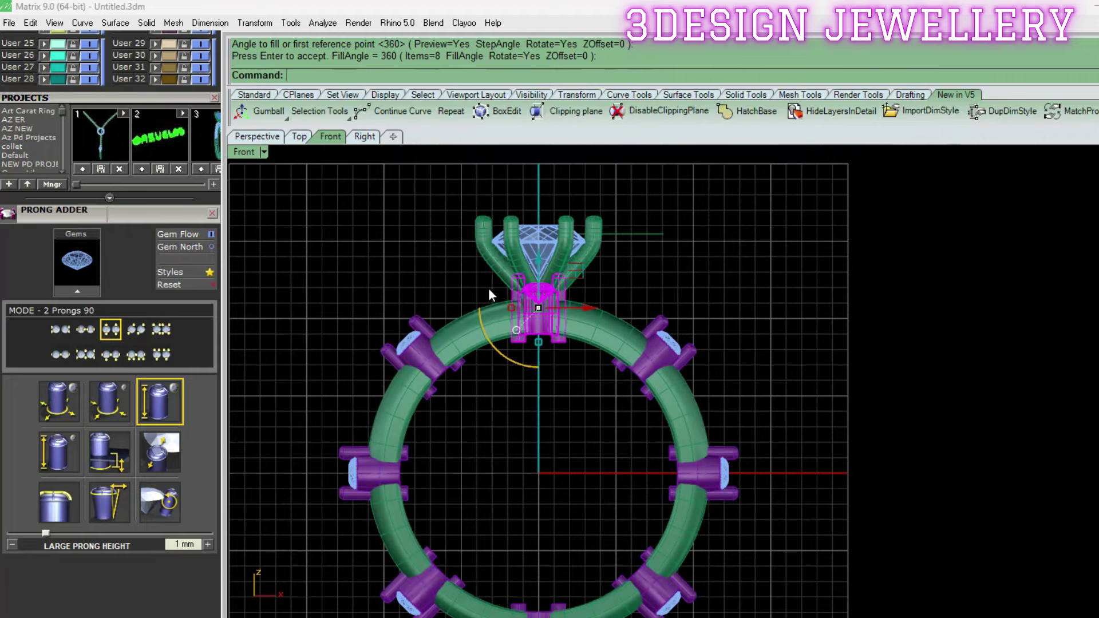
{"action": "key", "text": "ctrl+z"}
Try a ten-copy polar array around the origin, then undo it
{"action": "right_click_drag", "start_coordinate": [580, 343], "coordinate": [589, 364]}
{"action": "type", "text": "po"}
{"action": "key", "text": "Return"}
{"action": "type", "text": "0"}
{"action": "key", "text": "Return"}
{"action": "type", "text": "10"}
{"action": "key", "text": "Return"}
{"action": "key", "text": "Return"}
{"action": "scroll", "coordinate": [675, 375], "scroll_direction": "up", "scroll_amount": 2}
{"action": "scroll", "coordinate": [484, 318], "scroll_direction": "down", "scroll_amount": 3}
{"action": "scroll", "coordinate": [484, 319], "scroll_direction": "down", "scroll_amount": 1}
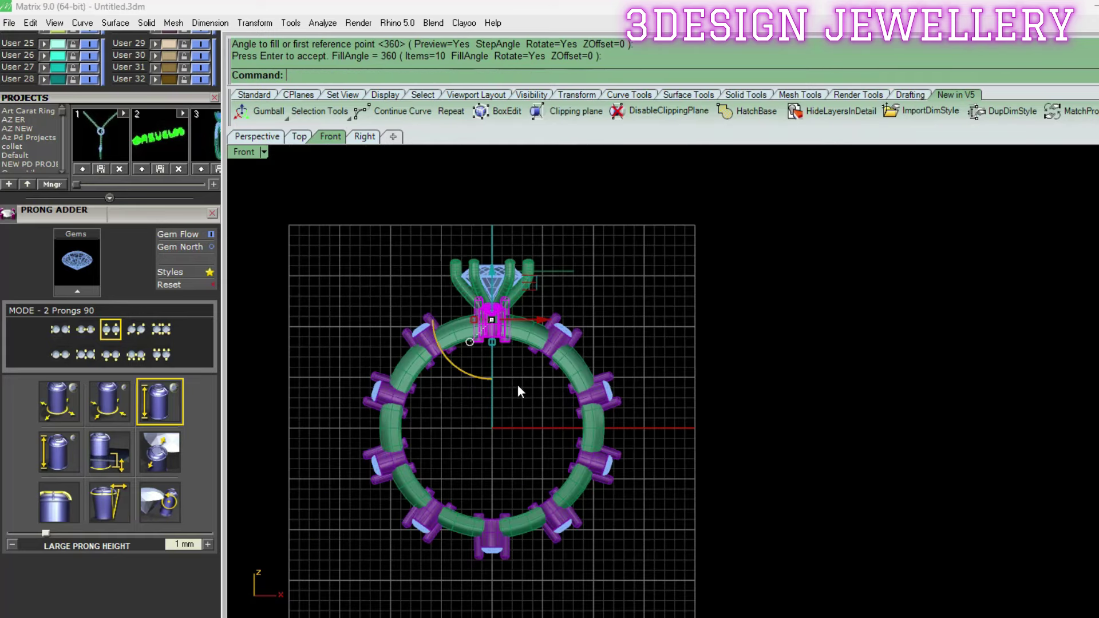
{"action": "key", "text": "ctrl+z"}
Draw a vertical helper line up from the origin
{"action": "right_click_drag", "start_coordinate": [515, 385], "coordinate": [569, 410]}
{"action": "type", "text": "li"}
{"action": "key", "text": "Return"}
{"action": "type", "text": "0"}
Start another polar array at the origin, then cancel it and undo the helper line
{"action": "key", "text": "Return"}
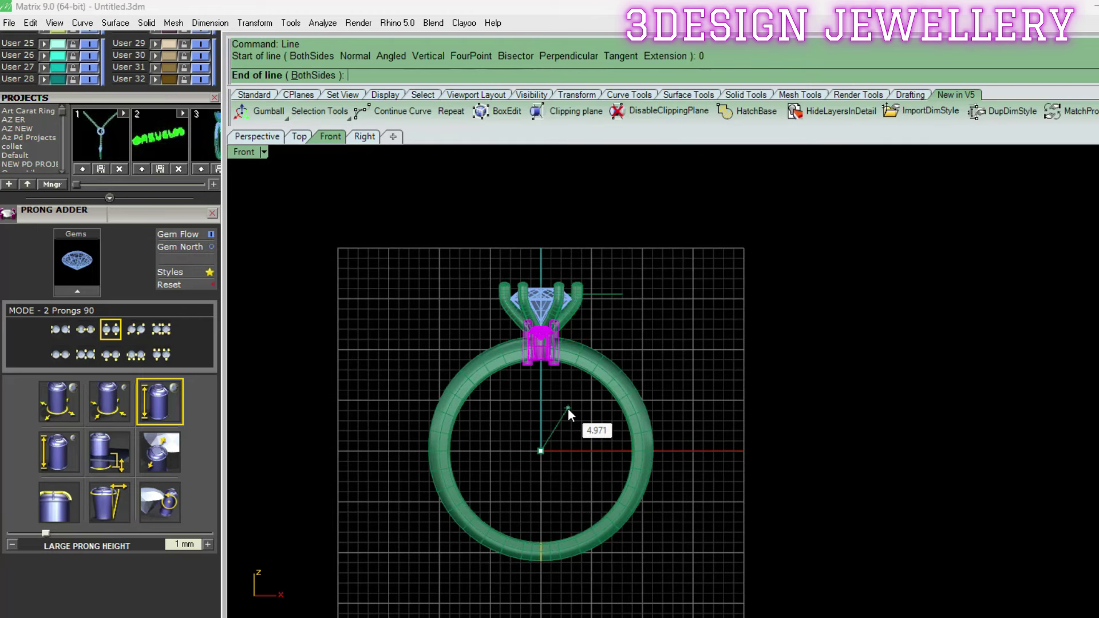
{"action": "scroll", "coordinate": [567, 407], "scroll_direction": "down", "scroll_amount": 2}
{"action": "left_click", "coordinate": [567, 308]}
{"action": "right_click_drag", "start_coordinate": [568, 313], "coordinate": [586, 264]}
{"action": "type", "text": "po"}
{"action": "key", "text": "Return"}
{"action": "type", "text": "0"}
{"action": "key", "text": "Return"}
{"action": "key", "text": "Return"}
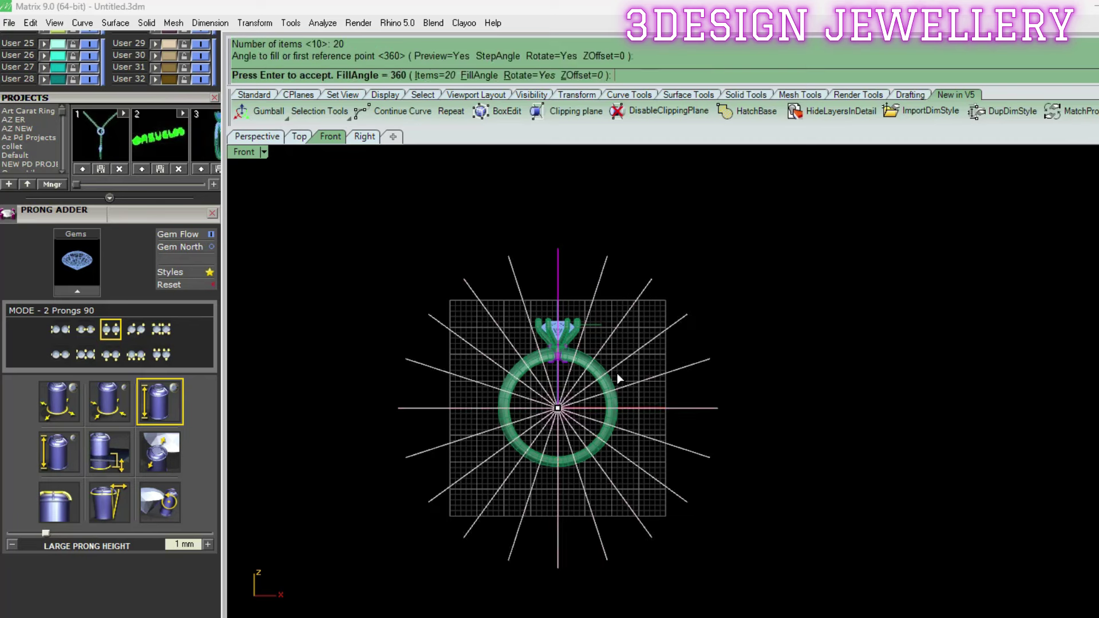
{"action": "scroll", "coordinate": [607, 375], "scroll_direction": "up", "scroll_amount": 5}
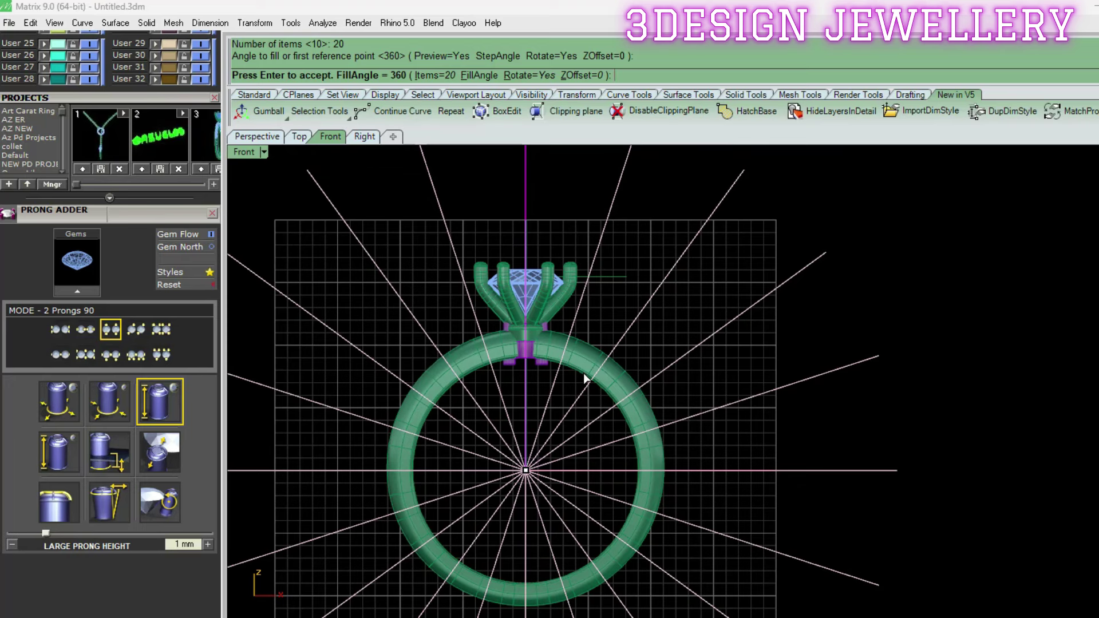
{"action": "key", "text": "Escape"}
{"action": "key", "text": "ctrl+z"}
Polar-array the side-stone setting into 25 copies over 360° around the origin
{"action": "scroll", "coordinate": [575, 381], "scroll_direction": "up", "scroll_amount": 2}
{"action": "scroll", "coordinate": [517, 339], "scroll_direction": "up", "scroll_amount": 3}
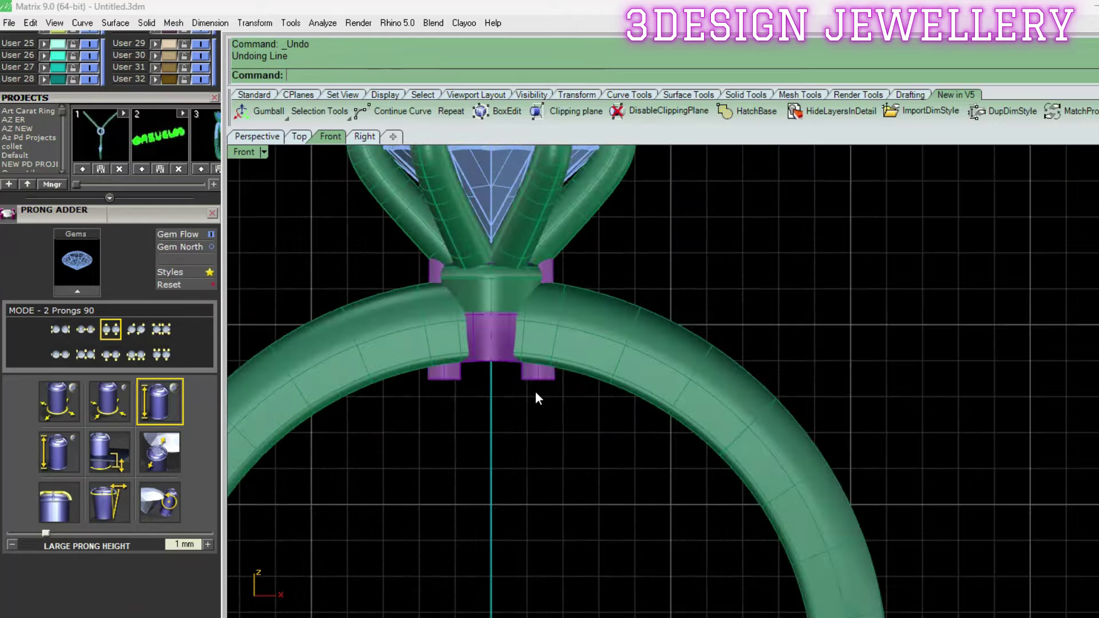
{"action": "scroll", "coordinate": [533, 388], "scroll_direction": "down", "scroll_amount": 2}
{"action": "scroll", "coordinate": [508, 325], "scroll_direction": "down", "scroll_amount": 3}
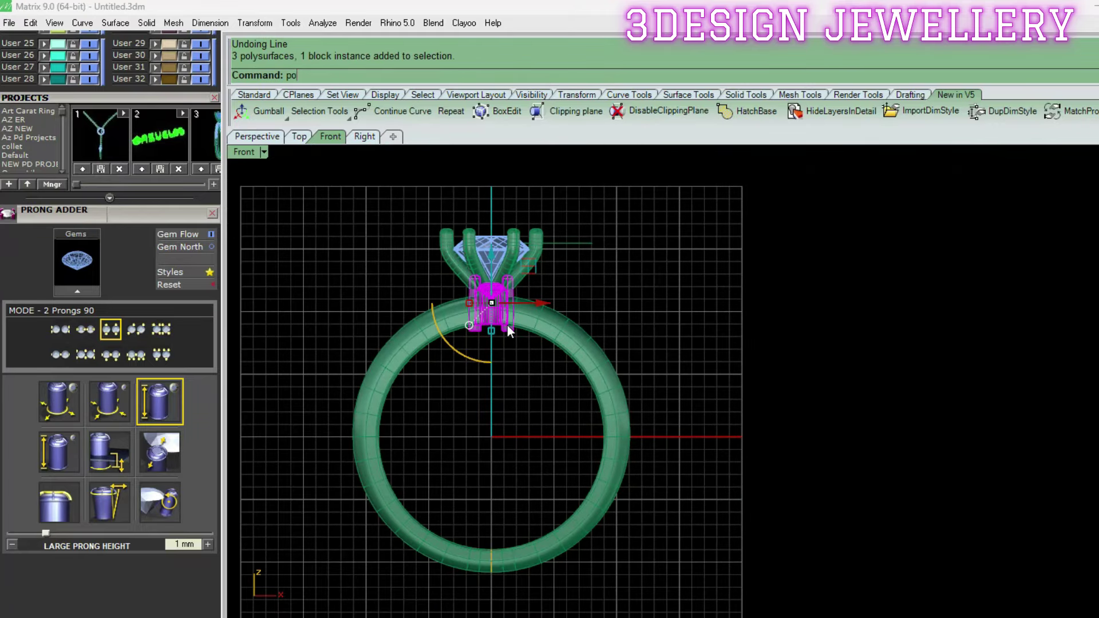
{"action": "key", "text": "Return"}
{"action": "type", "text": "0"}
{"action": "key", "text": "Return"}
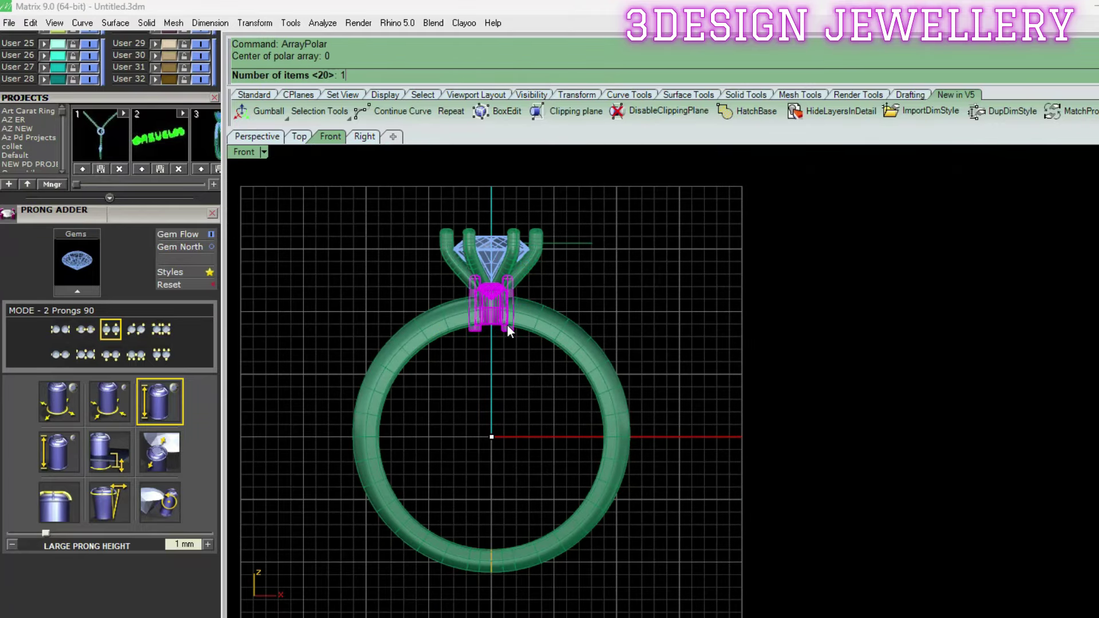
{"action": "type", "text": "25"}
{"action": "key", "text": "Return"}
{"action": "scroll", "coordinate": [523, 335], "scroll_direction": "up", "scroll_amount": 1}
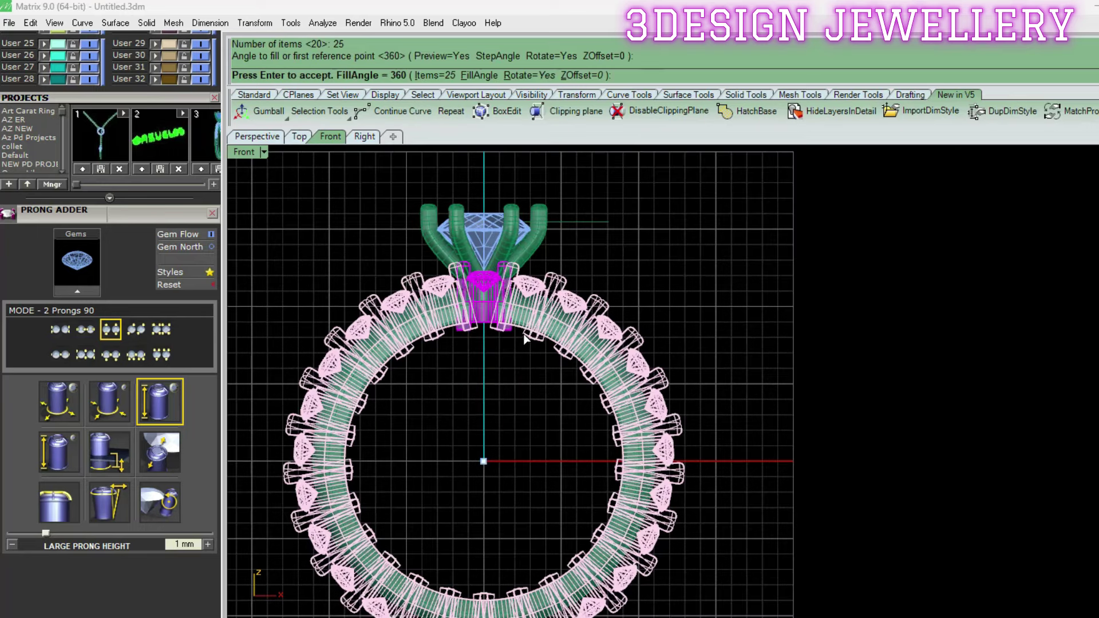
{"action": "scroll", "coordinate": [541, 328], "scroll_direction": "up", "scroll_amount": 1}
{"action": "right_click_drag", "start_coordinate": [561, 335], "coordinate": [534, 319]}
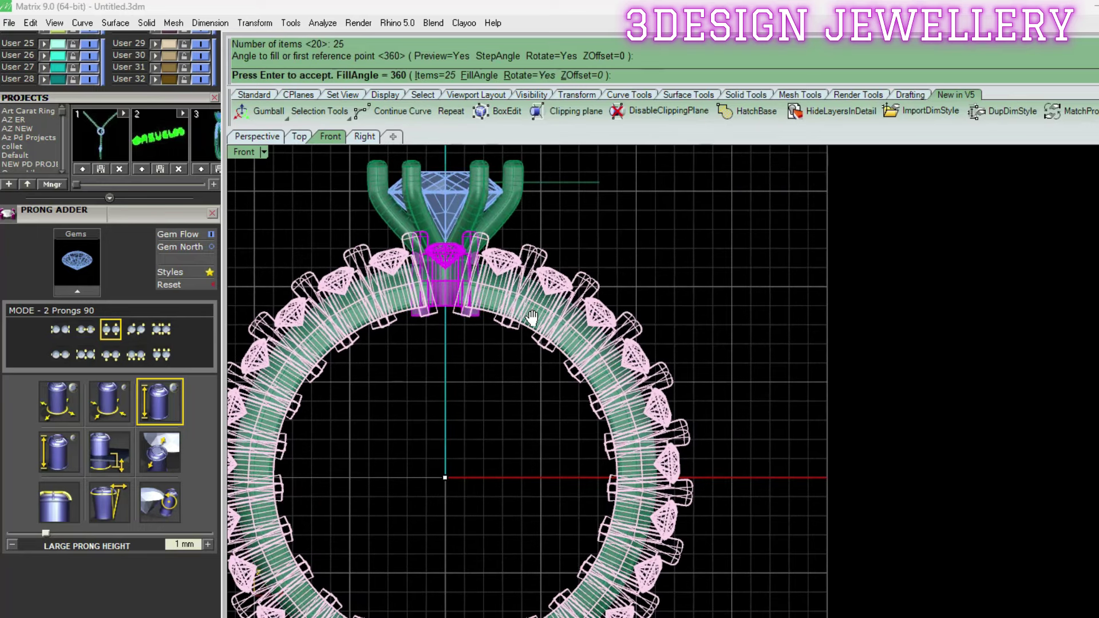
{"action": "key", "text": "Return"}
{"action": "left_click", "coordinate": [541, 287]}
Delete one extra setting and lock the two shoulder settings to keep
{"action": "left_click", "coordinate": [604, 320]}
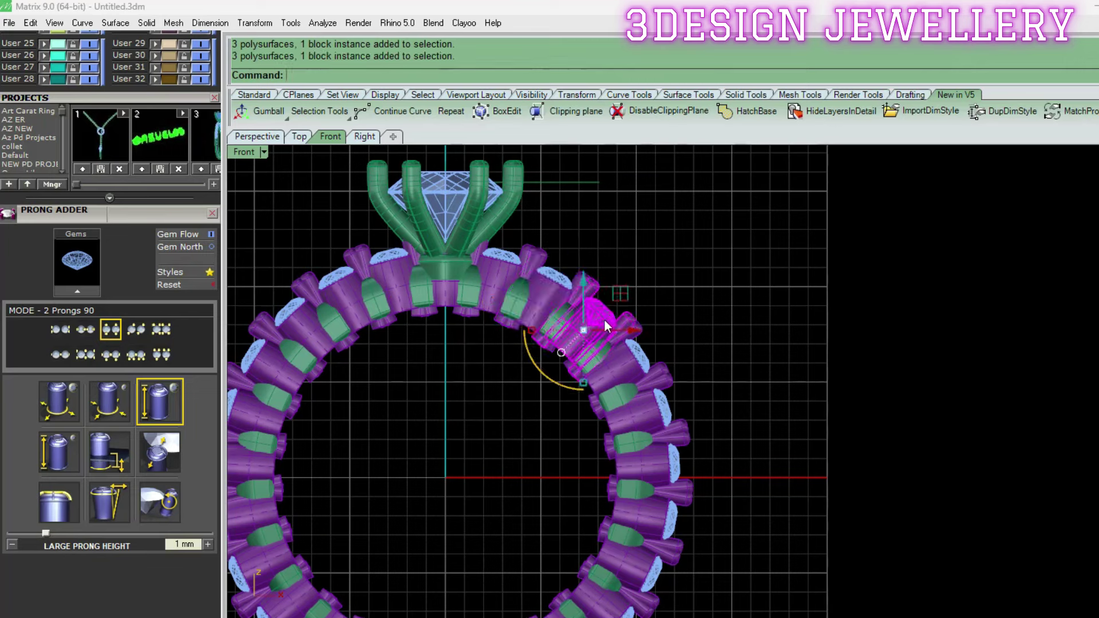
{"action": "key", "text": "Delete"}
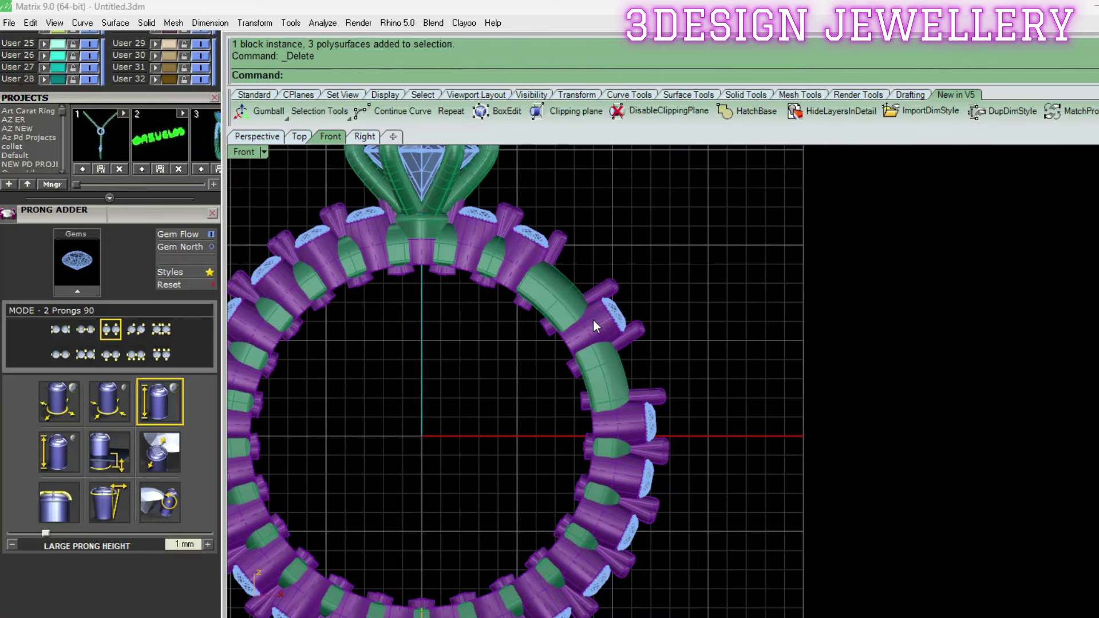
{"action": "left_click", "coordinate": [593, 320]}
{"action": "left_click", "coordinate": [535, 255], "text": "shift"}
{"action": "right_click_drag", "start_coordinate": [686, 287], "coordinate": [689, 218]}
{"action": "key", "text": "ctrl+l"}
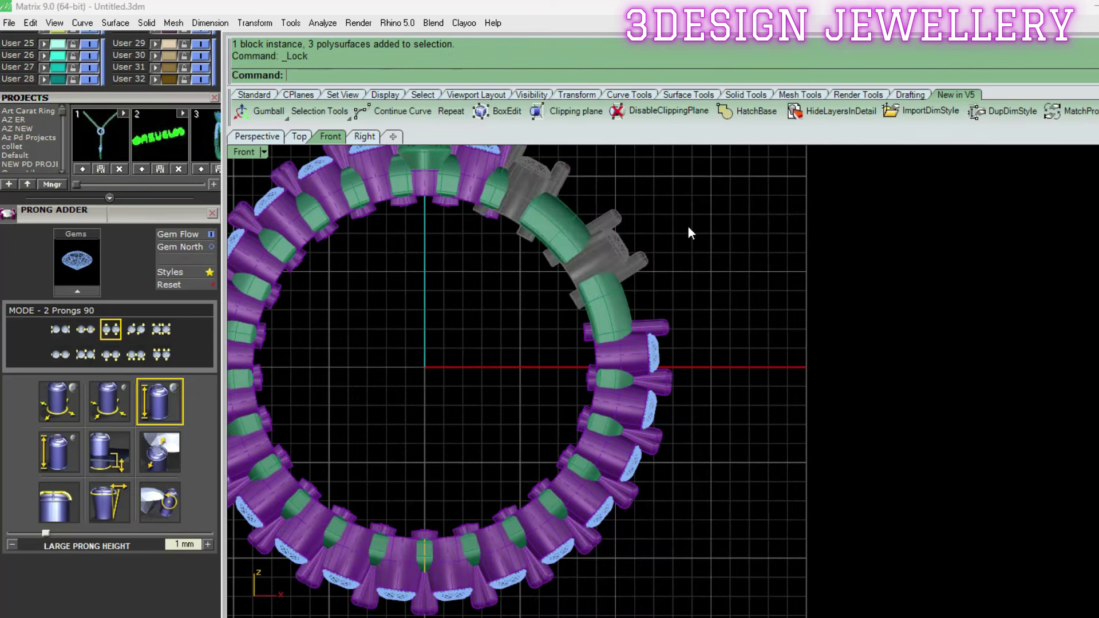
Delete all the other arrayed settings around the shank
{"action": "scroll", "coordinate": [704, 275], "scroll_direction": "down", "scroll_amount": 3}
{"action": "left_click_drag", "start_coordinate": [820, 517], "coordinate": [821, 518]}
{"action": "key", "text": "Delete"}
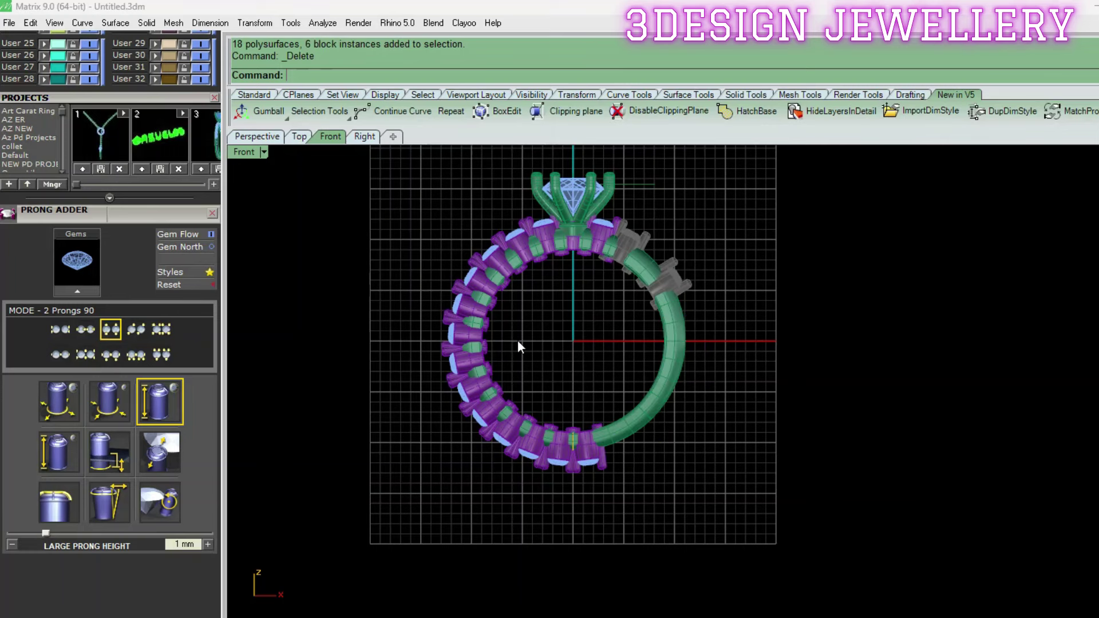
{"action": "left_click_drag", "start_coordinate": [661, 543], "coordinate": [662, 544]}
{"action": "key", "text": "Delete"}
{"action": "left_click", "coordinate": [539, 255]}
{"action": "left_click", "coordinate": [466, 273]}
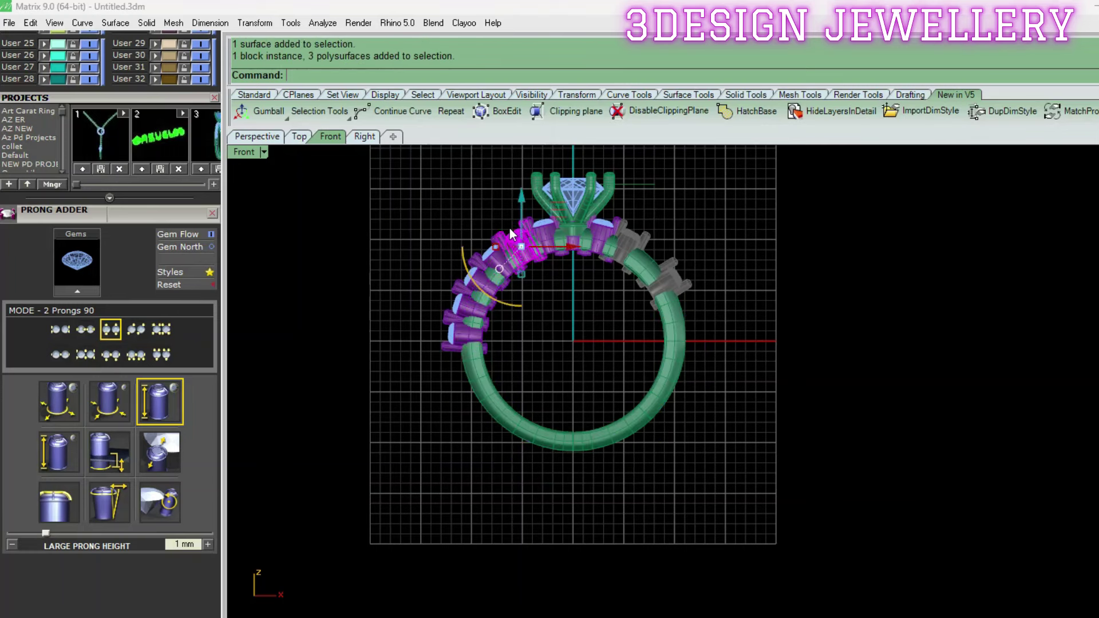
{"action": "key", "text": "Delete"}
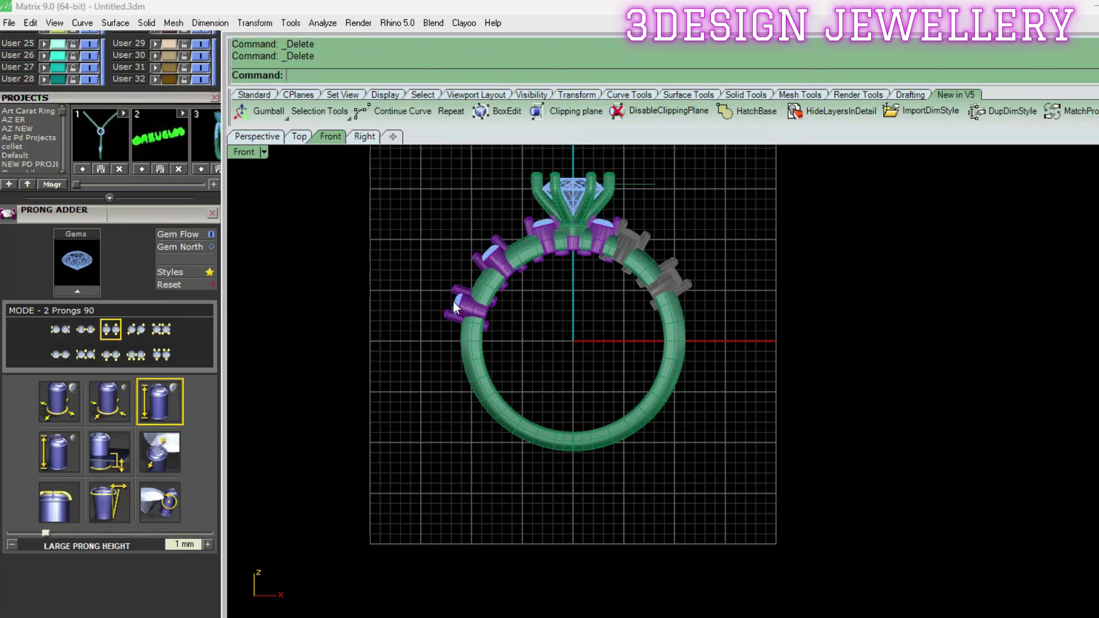
{"action": "key", "text": "Delete"}
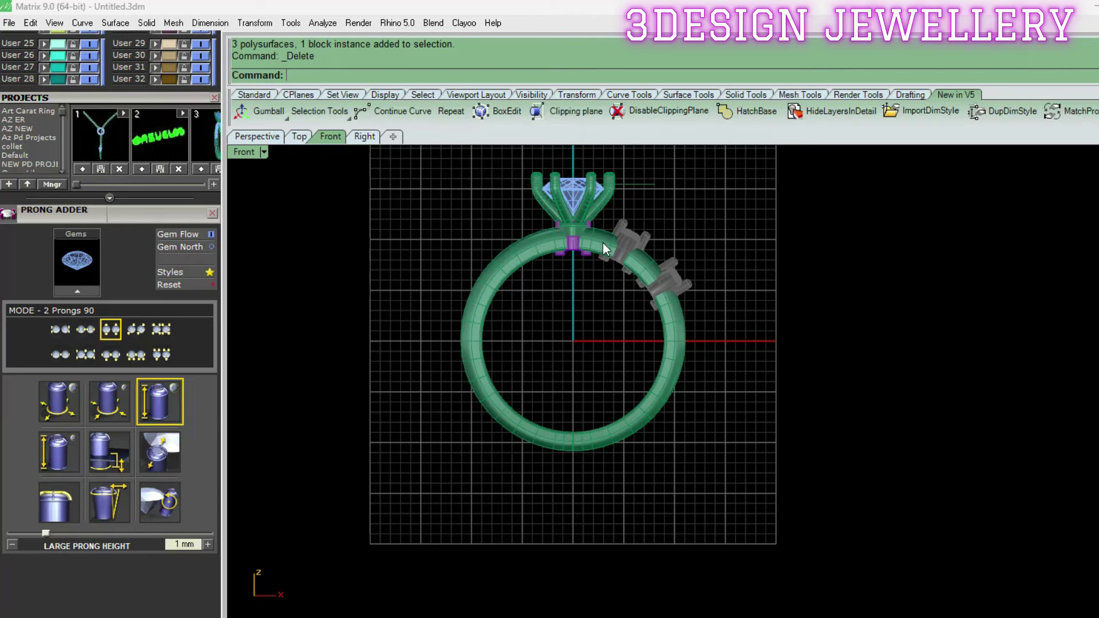
Orbit to an angled 3D view and show all four viewports
{"action": "scroll", "coordinate": [630, 245], "scroll_direction": "up", "scroll_amount": 5}
{"action": "mouse_move", "coordinate": [673, 247]}
{"action": "right_mouse_down"}
{"action": "mouse_move", "coordinate": [606, 352]}
{"action": "mouse_move", "coordinate": [671, 362]}
{"action": "right_mouse_up"}
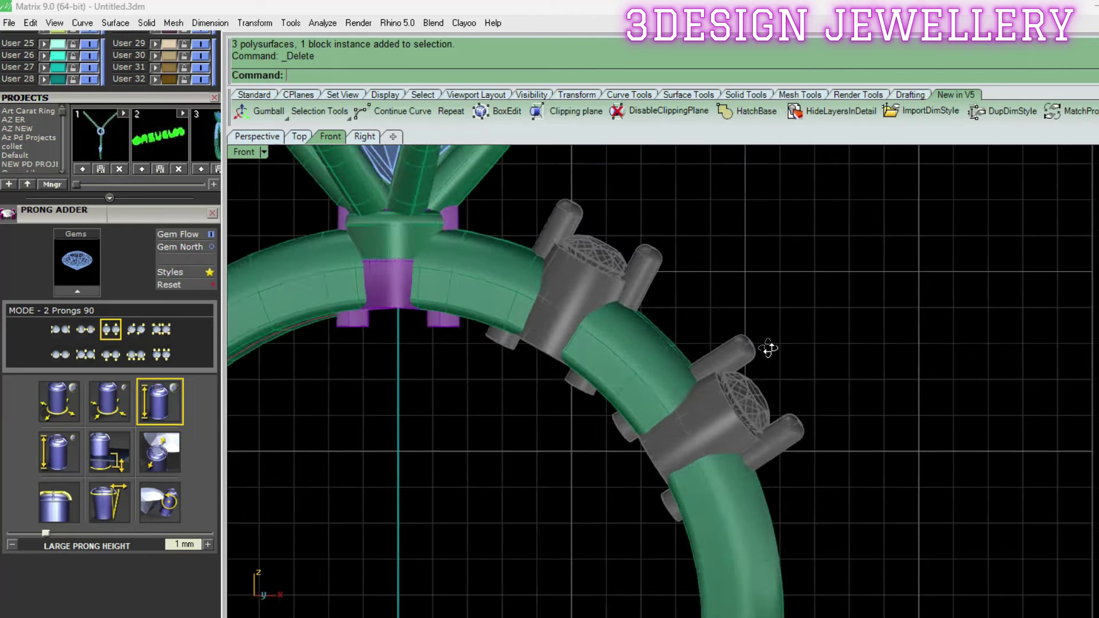
{"action": "key", "text": "ctrl+F5"}
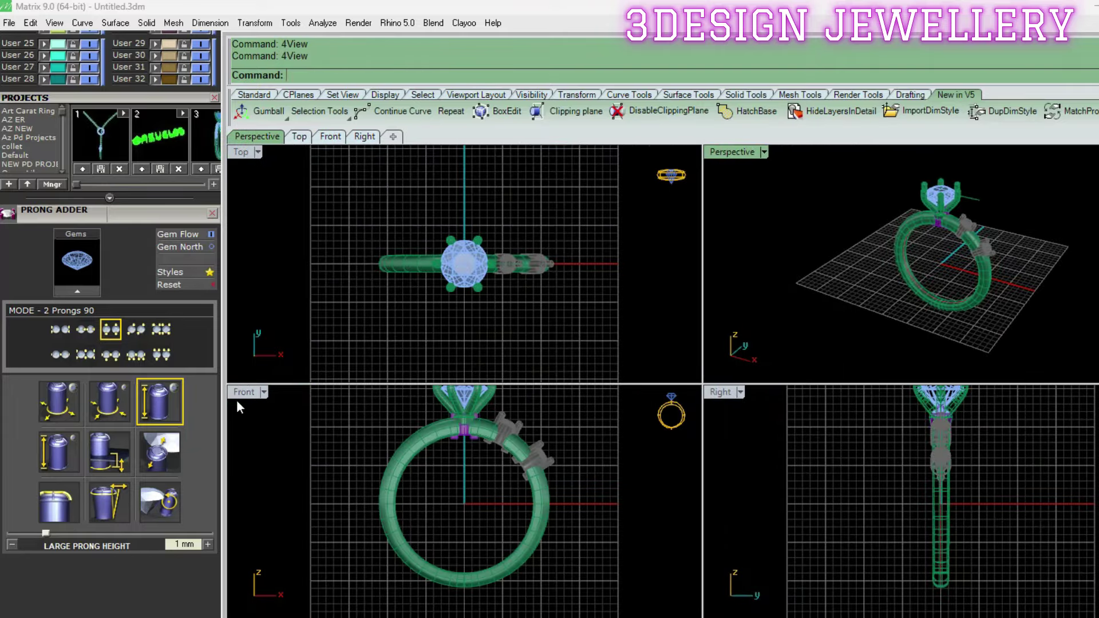
Unlock the two kept settings and slide both side stones down the shank
{"action": "double_click", "coordinate": [240, 393]}
{"action": "key", "text": "ctrl+alt+l"}
{"action": "scroll", "coordinate": [613, 323], "scroll_direction": "up", "scroll_amount": 3}
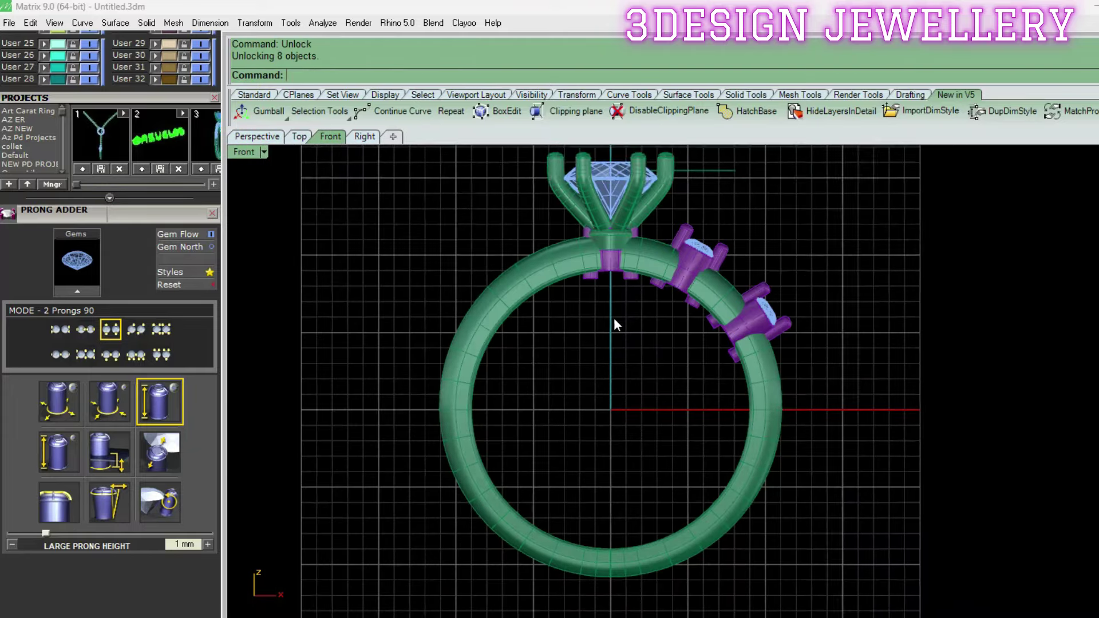
{"action": "scroll", "coordinate": [738, 298], "scroll_direction": "up", "scroll_amount": 5}
{"action": "scroll", "coordinate": [747, 282], "scroll_direction": "up", "scroll_amount": 3}
{"action": "left_click", "coordinate": [750, 272]}
{"action": "left_click_drag", "start_coordinate": [751, 243], "coordinate": [740, 267]}
{"action": "scroll", "coordinate": [739, 267], "scroll_direction": "down", "scroll_amount": 5}
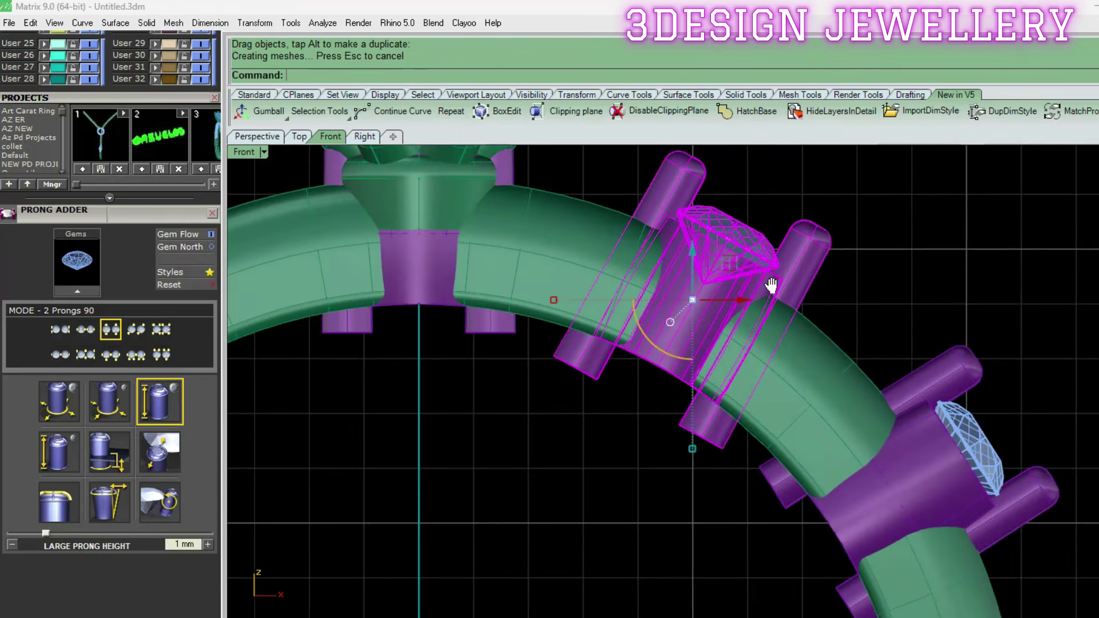
{"action": "scroll", "coordinate": [888, 391], "scroll_direction": "up", "scroll_amount": 4}
{"action": "left_click", "coordinate": [871, 331]}
{"action": "scroll", "coordinate": [871, 331], "scroll_direction": "up", "scroll_amount": 1}
{"action": "left_click_drag", "start_coordinate": [858, 335], "coordinate": [837, 351]}
Delete the unwanted extra stone and prongs
{"action": "scroll", "coordinate": [837, 351], "scroll_direction": "down", "scroll_amount": 5}
{"action": "right_click_drag", "start_coordinate": [824, 320], "coordinate": [736, 327]}
{"action": "scroll", "coordinate": [553, 309], "scroll_direction": "up", "scroll_amount": 3}
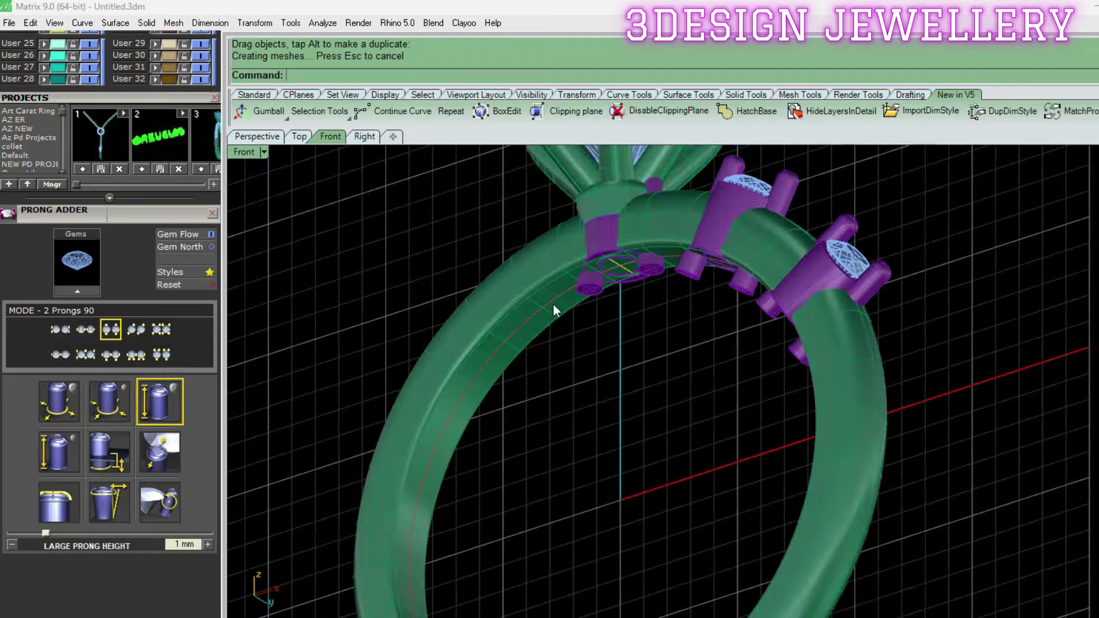
{"action": "left_click", "coordinate": [593, 290]}
{"action": "key", "text": "Delete"}
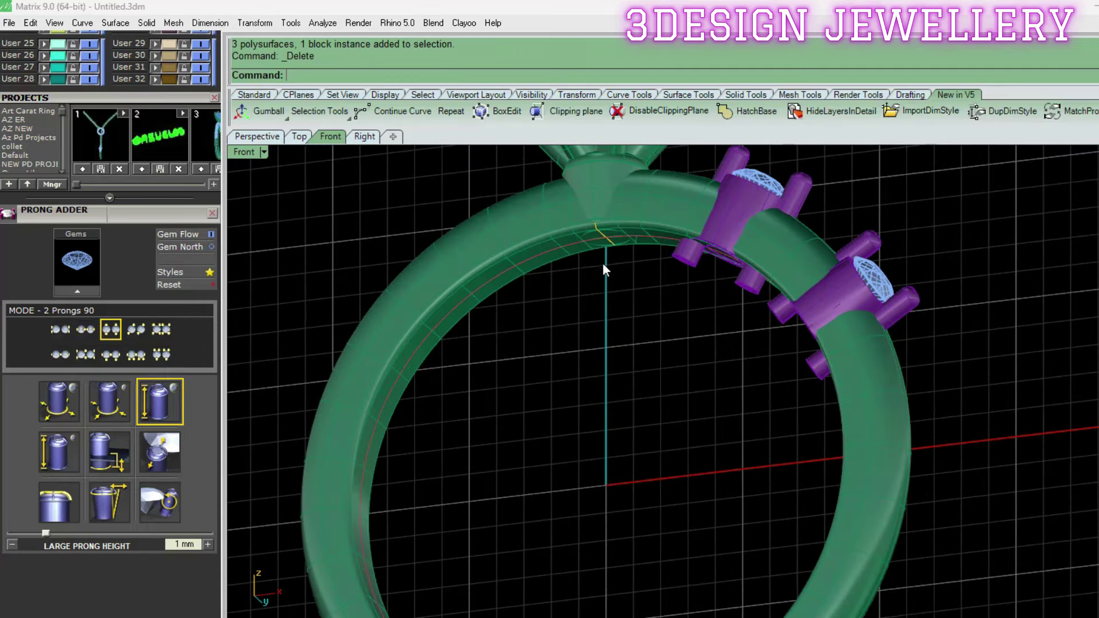
Extrude the ring's inner curve into a solid cylinder and select both side heads
{"action": "left_click", "coordinate": [531, 264]}
{"action": "left_click", "coordinate": [582, 294]}
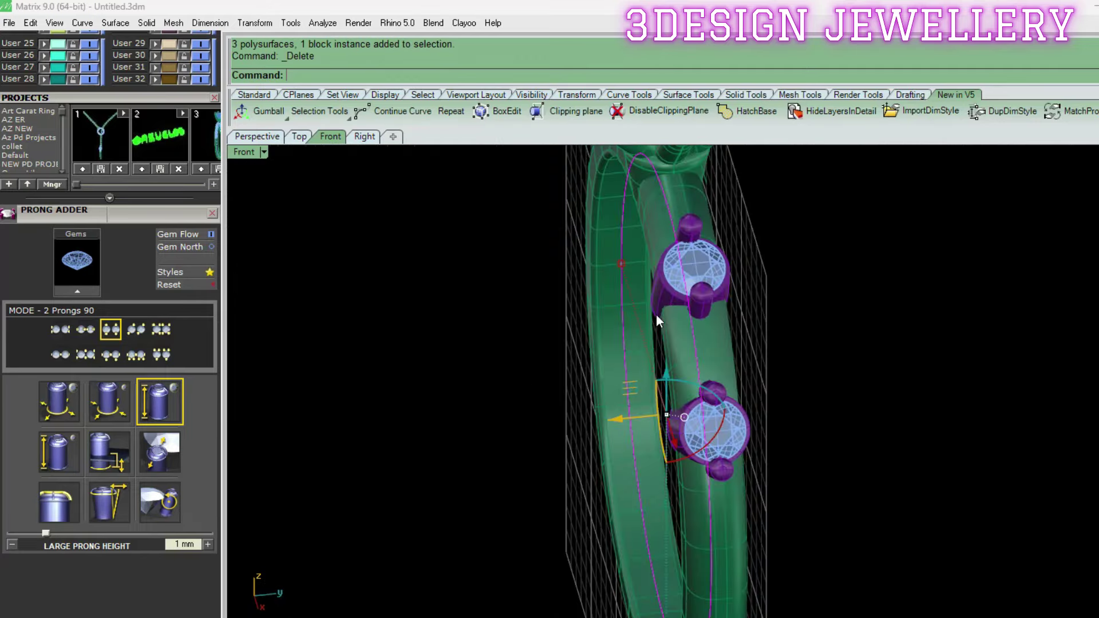
{"action": "right_click_drag", "start_coordinate": [710, 346], "coordinate": [713, 257]}
{"action": "left_click", "coordinate": [703, 265]}
{"action": "left_click", "coordinate": [765, 328], "text": "shift"}
Trim the side heads against the cylinder with BooleanDifference, then delete the cylinder
{"action": "scroll", "coordinate": [765, 327], "scroll_direction": "up", "scroll_amount": 2}
{"action": "type", "text": "booleandifference"}
{"action": "key", "text": "Return"}
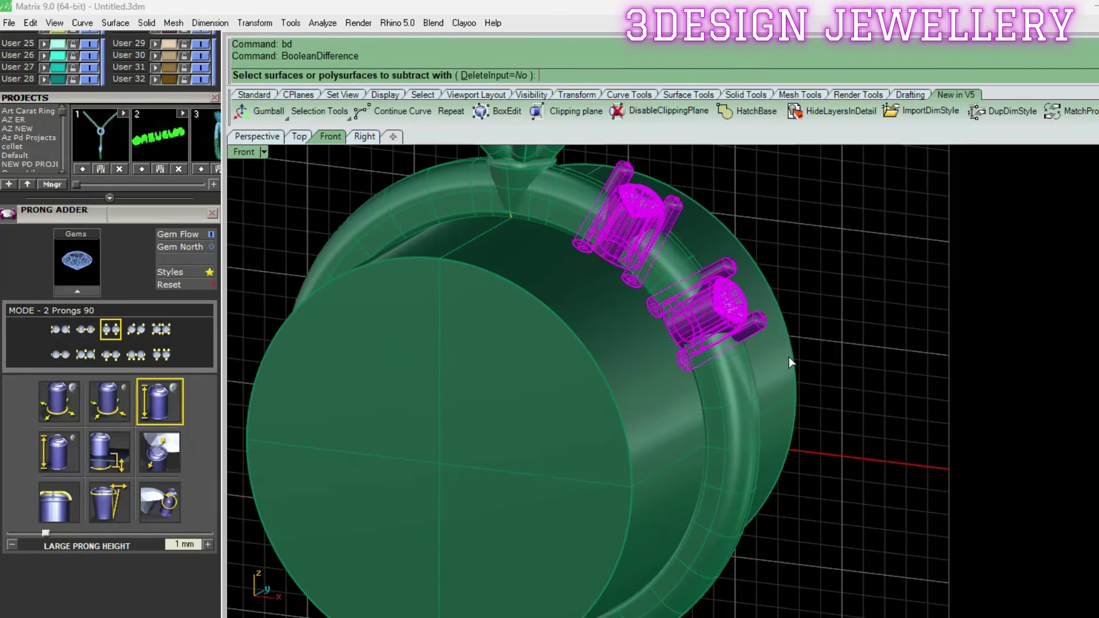
{"action": "left_click", "coordinate": [789, 356]}
{"action": "key", "text": "Return"}
{"action": "key", "text": "Delete"}
Take the upper and lower side gems out of their groups with RemoveFromGroup
{"action": "mouse_move", "coordinate": [575, 436]}
{"action": "right_mouse_down"}
{"action": "mouse_move", "coordinate": [692, 302]}
{"action": "mouse_move", "coordinate": [532, 383]}
{"action": "mouse_move", "coordinate": [555, 304]}
{"action": "mouse_move", "coordinate": [540, 315]}
{"action": "mouse_move", "coordinate": [620, 235]}
{"action": "mouse_move", "coordinate": [633, 392]}
{"action": "mouse_move", "coordinate": [647, 278]}
{"action": "mouse_move", "coordinate": [633, 307]}
{"action": "right_mouse_up"}
{"action": "type", "text": "rg"}
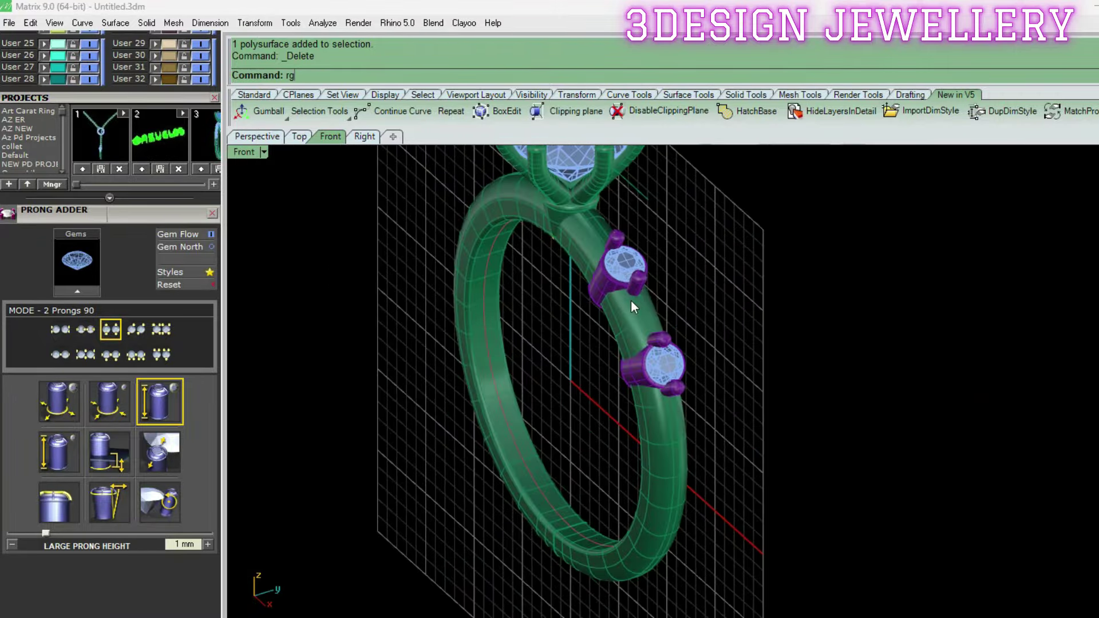
{"action": "key", "text": "Return"}
{"action": "scroll", "coordinate": [631, 301], "scroll_direction": "up", "scroll_amount": 3}
{"action": "left_click", "coordinate": [636, 234]}
{"action": "left_click", "coordinate": [683, 431]}
{"action": "key", "text": "Return"}
{"action": "right_click_drag", "start_coordinate": [702, 499], "coordinate": [635, 339]}
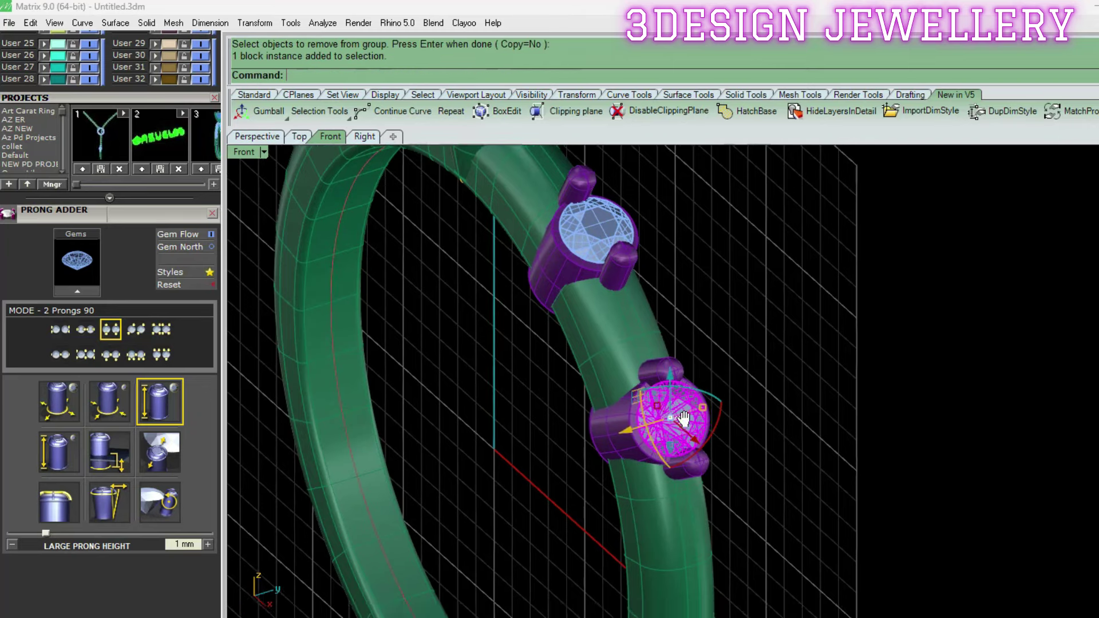
{"action": "right_click_drag", "start_coordinate": [575, 214], "coordinate": [633, 261]}
{"action": "middle_click", "coordinate": [633, 261]}
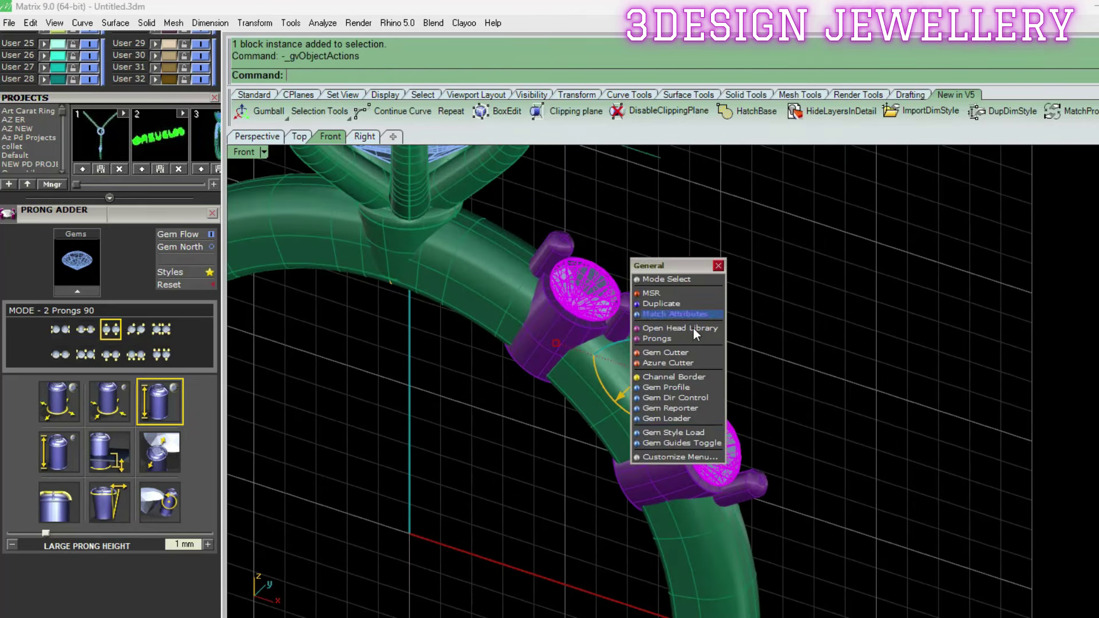
Create gem cutters for the two side stones with lower depth reduced to about -151%
{"action": "left_click", "coordinate": [667, 355]}
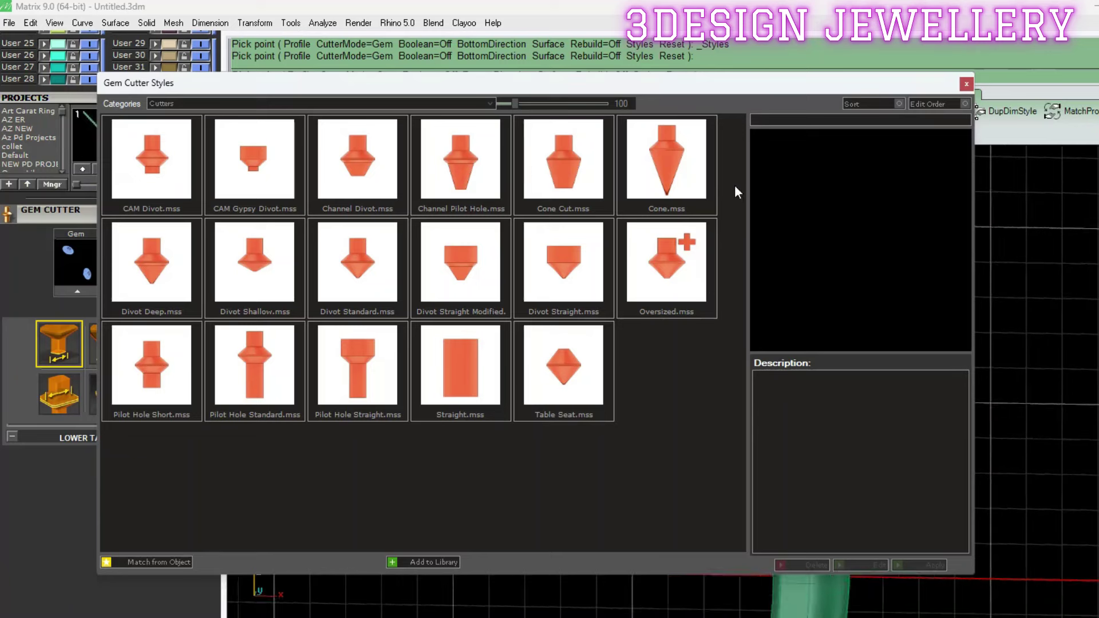
{"action": "left_click", "coordinate": [965, 85]}
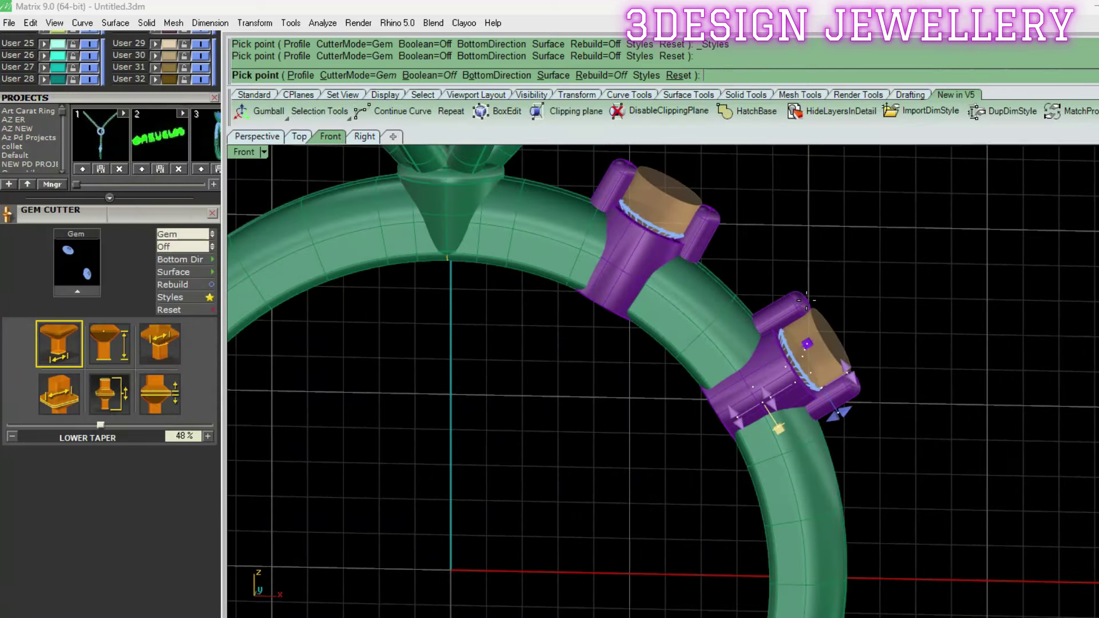
{"action": "type", "text": "ggv"}
{"action": "key", "text": "Return"}
{"action": "scroll", "coordinate": [778, 401], "scroll_direction": "up", "scroll_amount": 2}
{"action": "scroll", "coordinate": [773, 424], "scroll_direction": "up", "scroll_amount": 3}
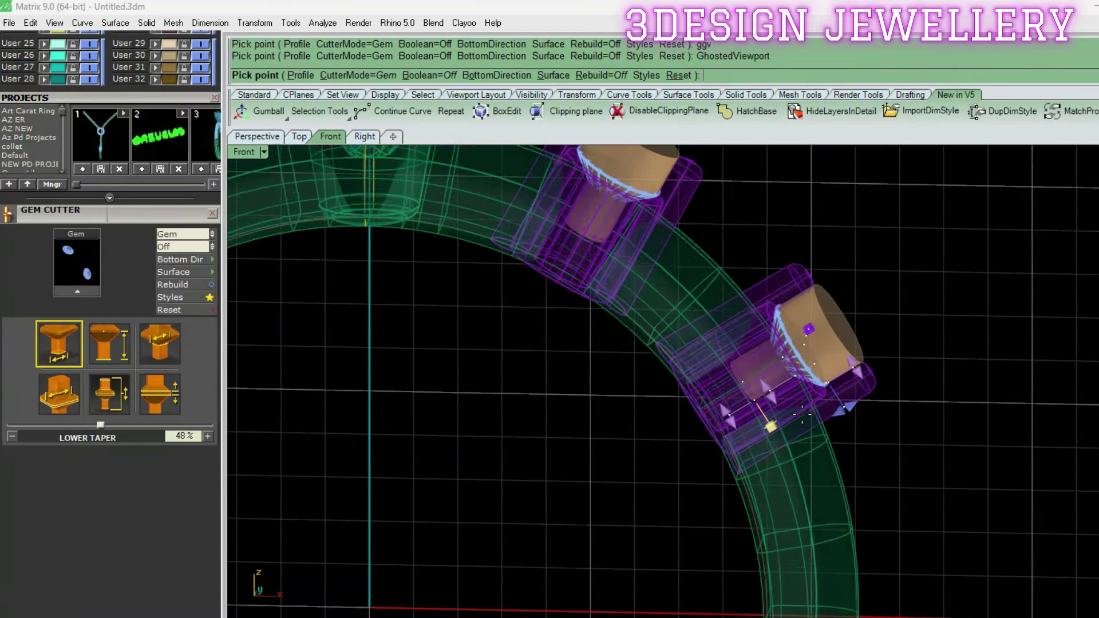
{"action": "scroll", "coordinate": [824, 397], "scroll_direction": "up", "scroll_amount": 4}
{"action": "right_click_drag", "start_coordinate": [825, 396], "coordinate": [678, 428]}
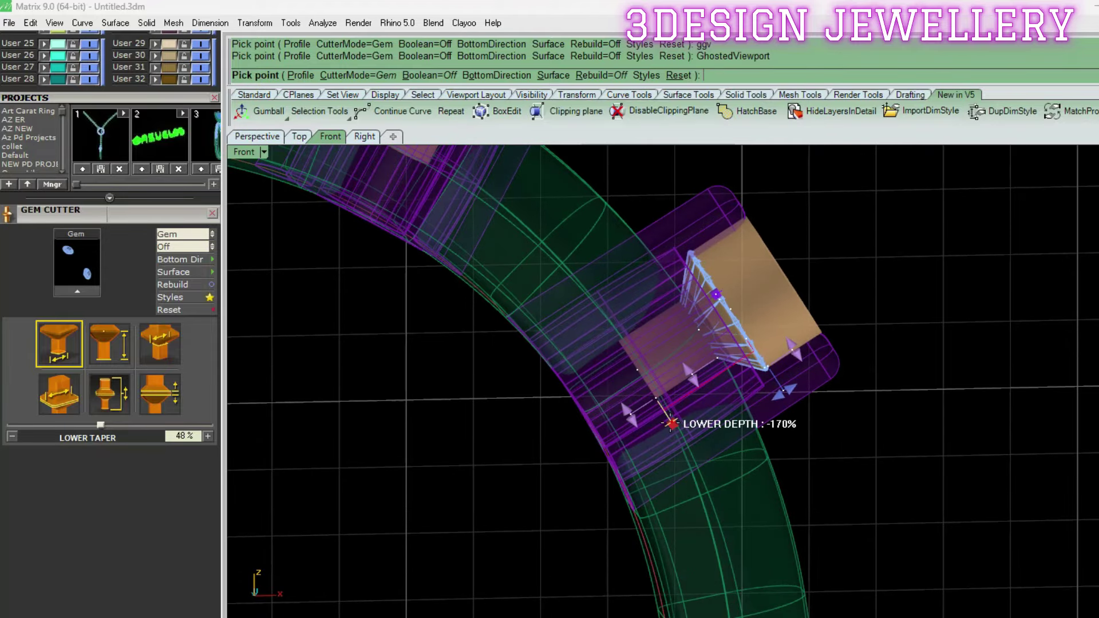
{"action": "left_click_drag", "start_coordinate": [671, 423], "coordinate": [697, 408]}
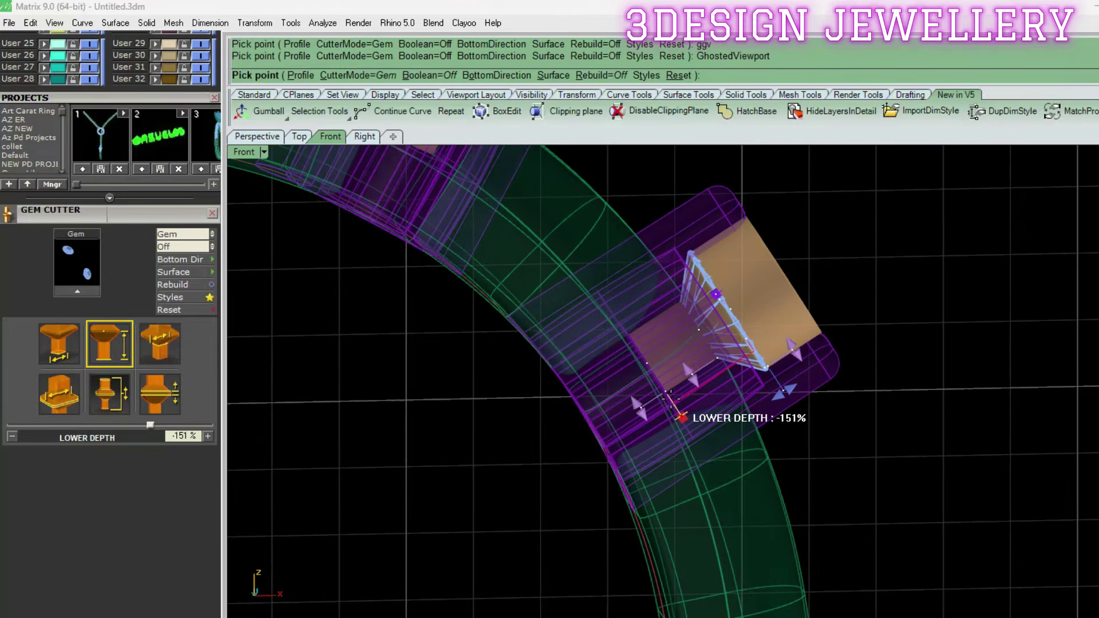
{"action": "right_click", "coordinate": [670, 397]}
BooleanDifference the gem cutters from the ring shank, then delete the used cutters
{"action": "type", "text": "sv"}
{"action": "key", "text": "Return"}
{"action": "mouse_move", "coordinate": [658, 372]}
{"action": "right_mouse_down", "text": "ctrl+shift"}
{"action": "mouse_move", "coordinate": [691, 433]}
{"action": "mouse_move", "coordinate": [714, 429]}
{"action": "right_mouse_up", "text": "ctrl+shift"}
{"action": "left_click", "coordinate": [690, 427]}
{"action": "type", "text": "B"}
{"action": "key", "text": "Return"}
{"action": "left_click", "coordinate": [681, 353]}
{"action": "left_click", "coordinate": [568, 192]}
{"action": "key", "text": "Return"}
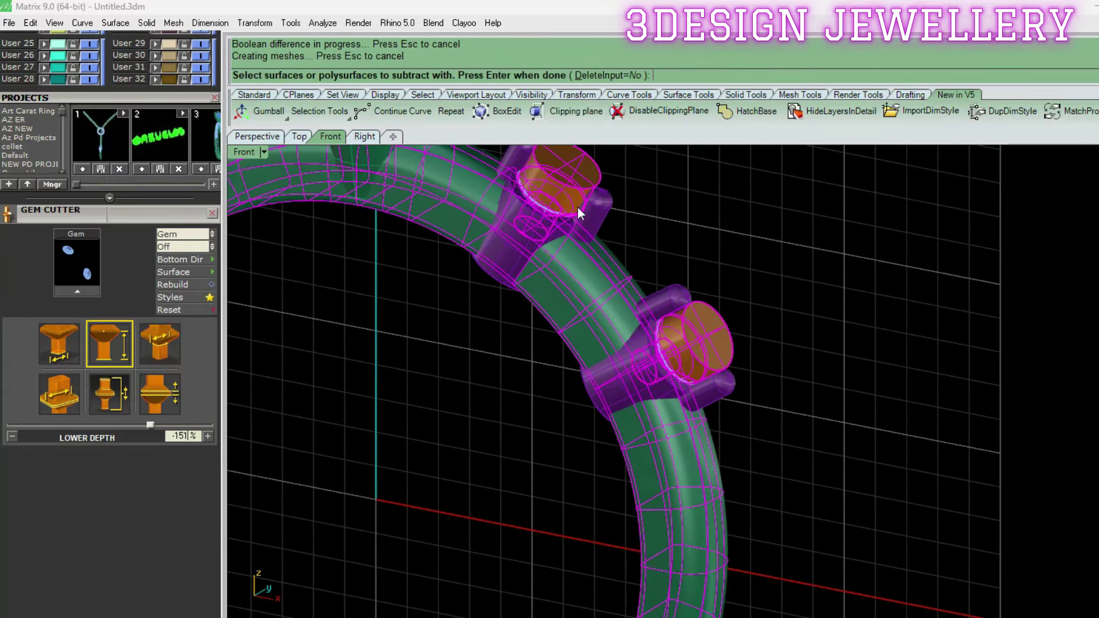
{"action": "key", "text": "Delete"}
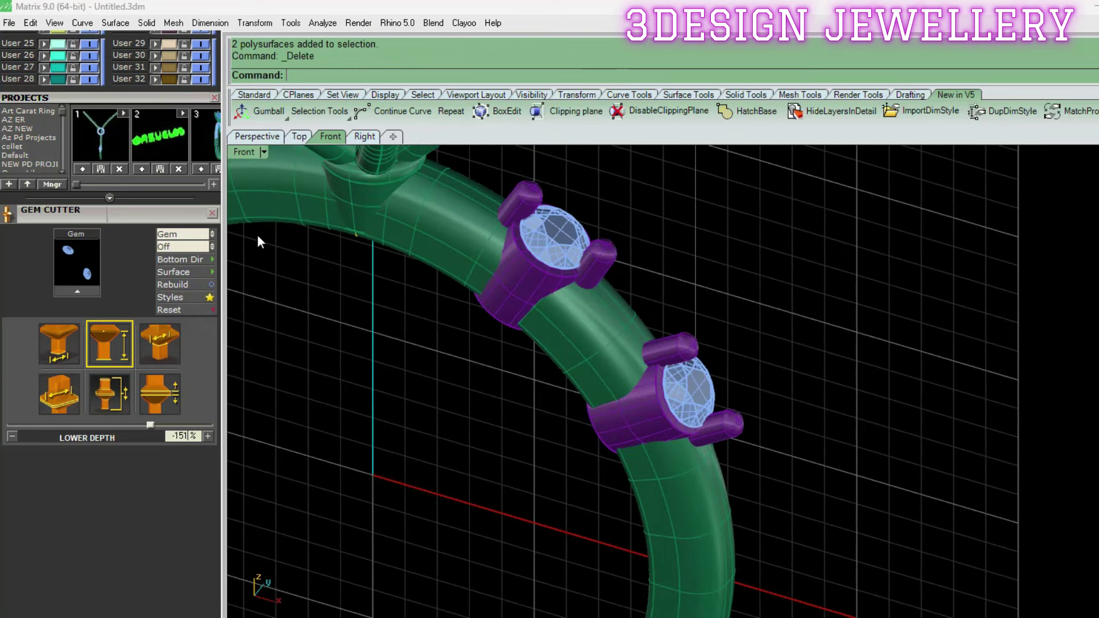
Hide the Gem 03 layer and chamfer the first side head's seat rim by 0.35
{"action": "scroll", "coordinate": [191, 238], "scroll_direction": "up", "scroll_amount": 5}
{"action": "left_click", "coordinate": [90, 214]}
{"action": "mouse_move", "coordinate": [516, 287]}
{"action": "right_mouse_down", "text": "ctrl+shift"}
{"action": "mouse_move", "coordinate": [629, 269]}
{"action": "mouse_move", "coordinate": [564, 258]}
{"action": "mouse_move", "coordinate": [513, 274]}
{"action": "right_mouse_up", "text": "ctrl+shift"}
{"action": "scroll", "coordinate": [641, 271], "scroll_direction": "up", "scroll_amount": 5}
{"action": "scroll", "coordinate": [641, 270], "scroll_direction": "down", "scroll_amount": 5}
{"action": "scroll", "coordinate": [545, 292], "scroll_direction": "up", "scroll_amount": 5}
{"action": "scroll", "coordinate": [544, 292], "scroll_direction": "up", "scroll_amount": 2}
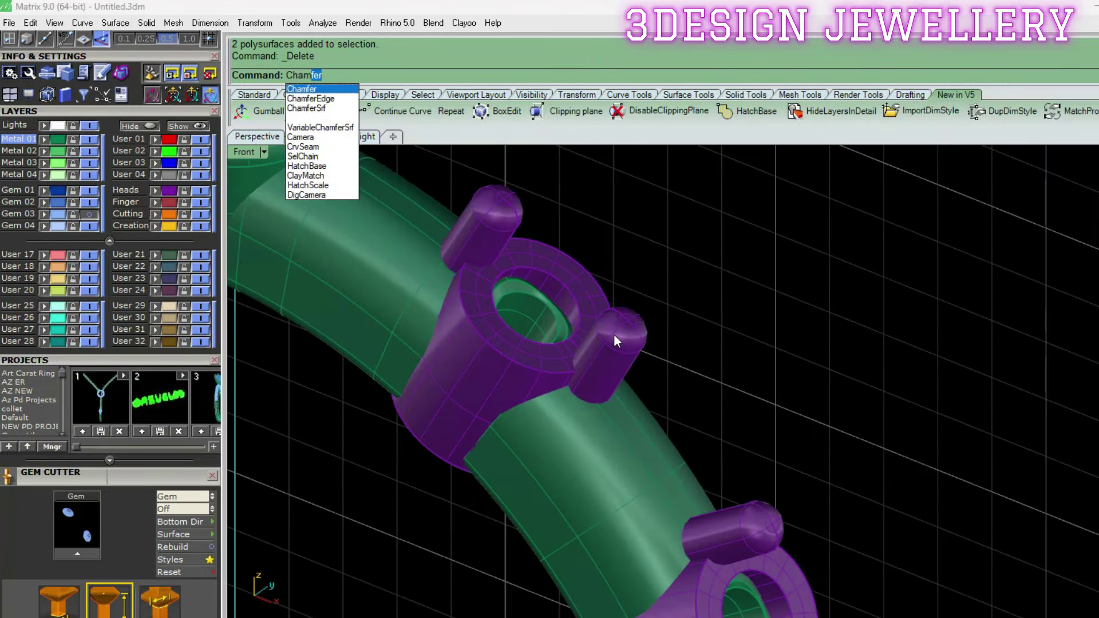
{"action": "key", "text": "Return"}
{"action": "left_click", "coordinate": [572, 292]}
{"action": "key", "text": "Return"}
{"action": "key", "text": "Return"}
{"action": "scroll", "coordinate": [569, 229], "scroll_direction": "down", "scroll_amount": 3}
{"action": "right_click_drag", "start_coordinate": [568, 225], "coordinate": [554, 336], "text": "ctrl+shift"}
Repeat the 0.35 chamfer on the second side head's seat rim
{"action": "key", "text": "Return"}
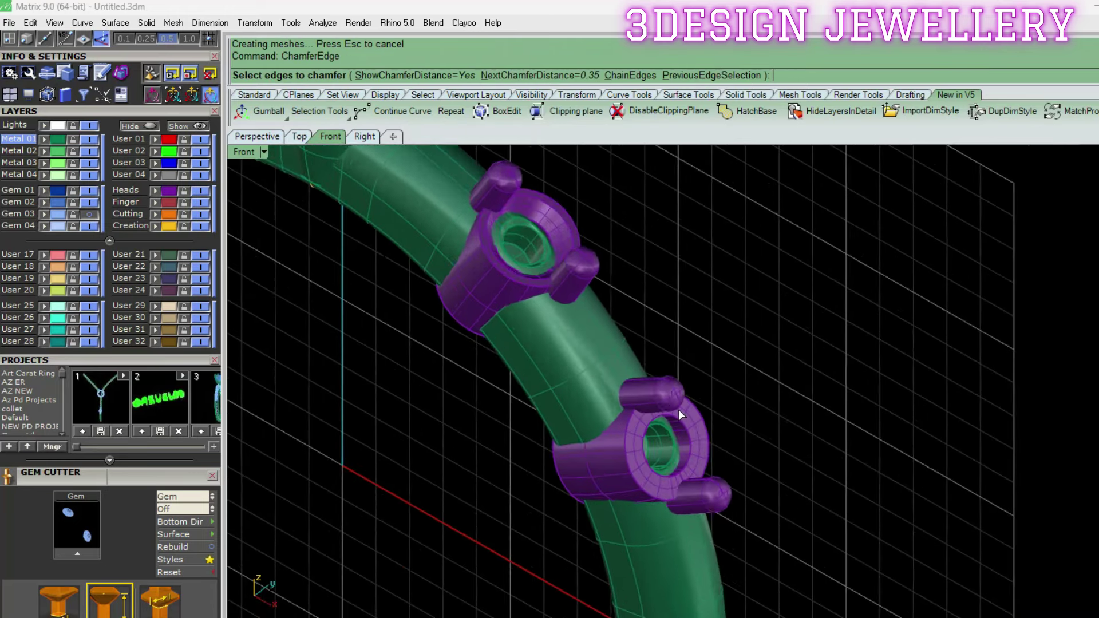
{"action": "scroll", "coordinate": [679, 409], "scroll_direction": "up", "scroll_amount": 3}
{"action": "left_click", "coordinate": [692, 455]}
{"action": "key", "text": "Return"}
{"action": "key", "text": "Return"}
{"action": "scroll", "coordinate": [804, 474], "scroll_direction": "down", "scroll_amount": 2}
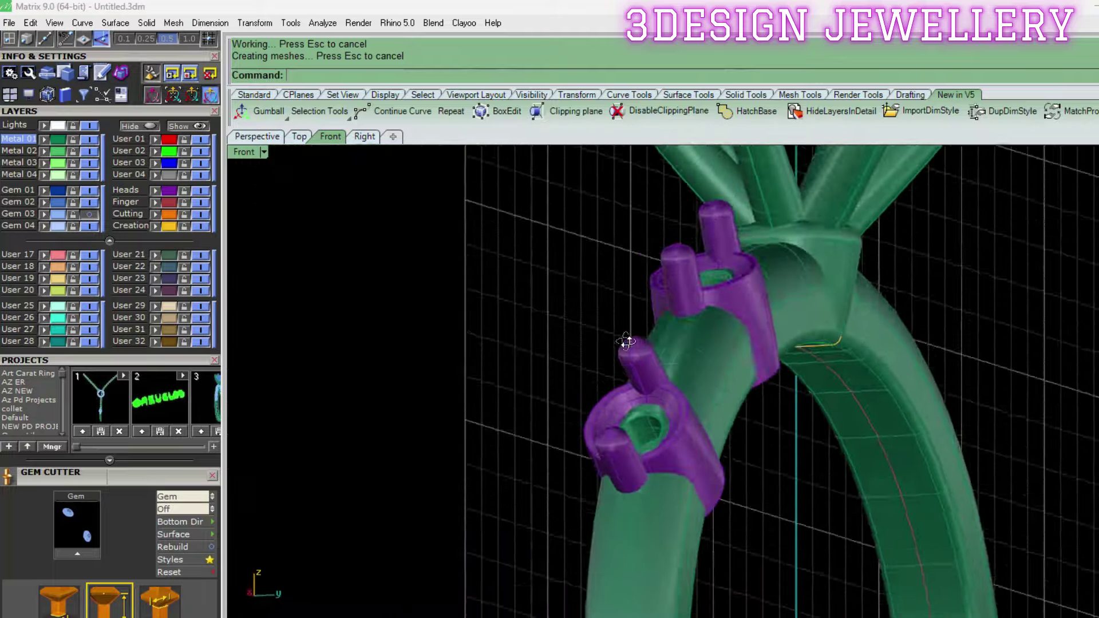
{"action": "scroll", "coordinate": [804, 474], "scroll_direction": "down", "scroll_amount": 3}
Centre the whole ring and display it in four viewports
{"action": "right_click_drag", "start_coordinate": [736, 435], "coordinate": [782, 357]}
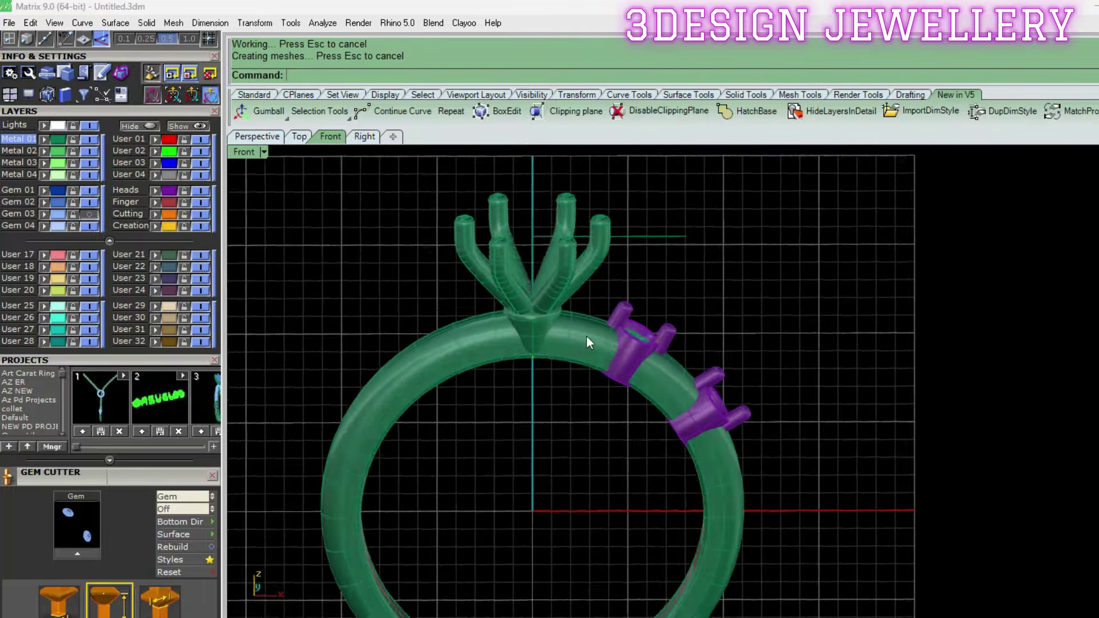
{"action": "scroll", "coordinate": [589, 343], "scroll_direction": "down", "scroll_amount": 3}
{"action": "right_click_drag", "start_coordinate": [589, 343], "coordinate": [490, 341], "text": "ctrl+shift"}
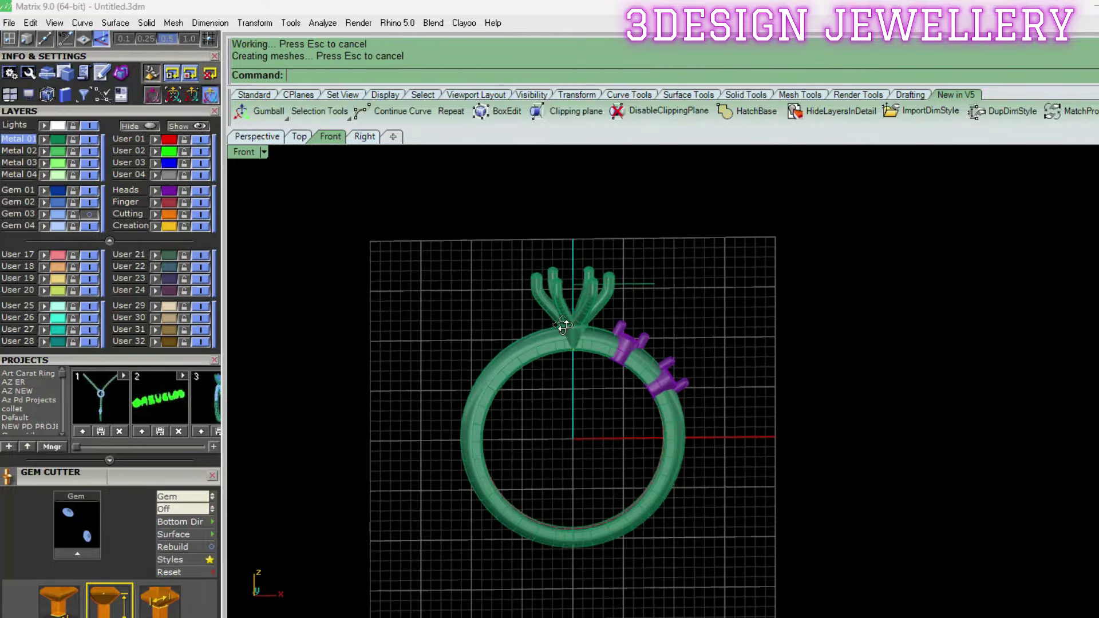
{"action": "key", "text": "ctrl+F5"}
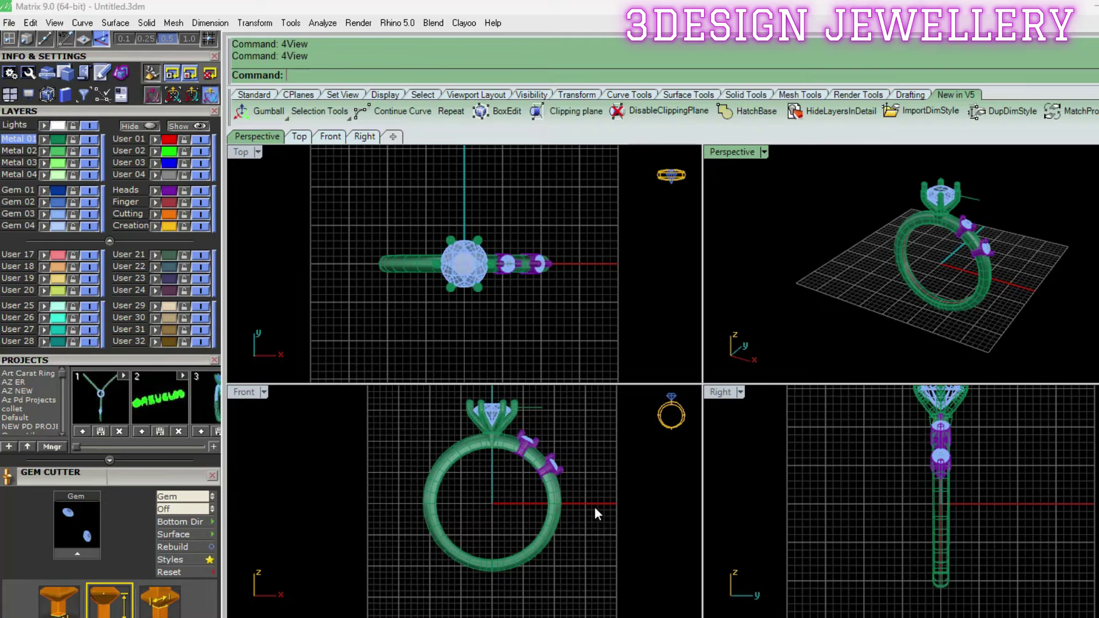
Maximize the Front view and draw a BothSides vertical centre line through the origin
{"action": "left_click", "coordinate": [263, 392]}
{"action": "left_click", "coordinate": [298, 544]}
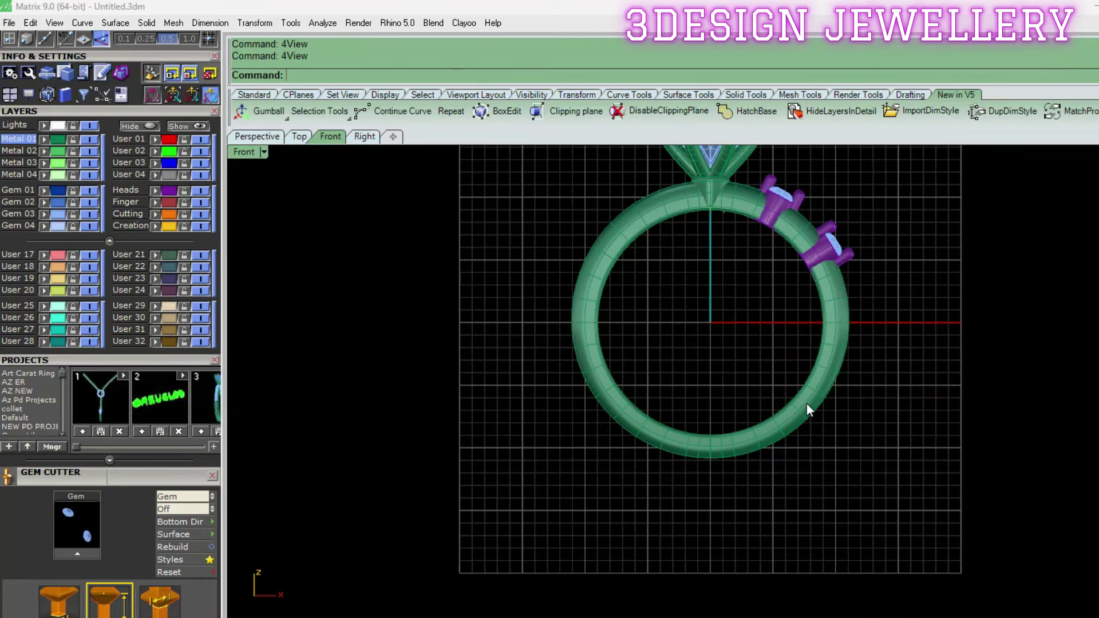
{"action": "type", "text": "line"}
{"action": "key", "text": "Return"}
{"action": "type", "text": "0"}
{"action": "key", "text": "Return"}
{"action": "scroll", "coordinate": [785, 488], "scroll_direction": "down", "scroll_amount": 2}
{"action": "type", "text": "b"}
{"action": "key", "text": "Return"}
{"action": "left_click", "coordinate": [752, 568]}
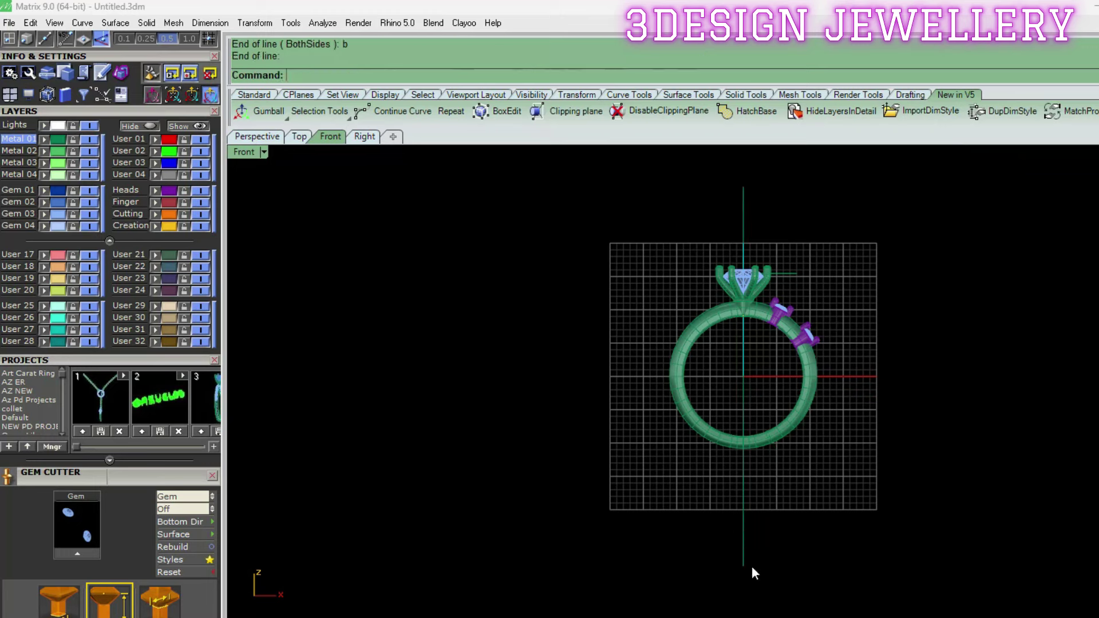
Split the shank at the centre line and delete its left half
{"action": "left_click", "coordinate": [787, 434]}
{"action": "type", "text": "s"}
{"action": "key", "text": "Return"}
{"action": "key", "text": "Return"}
{"action": "left_click", "coordinate": [721, 446]}
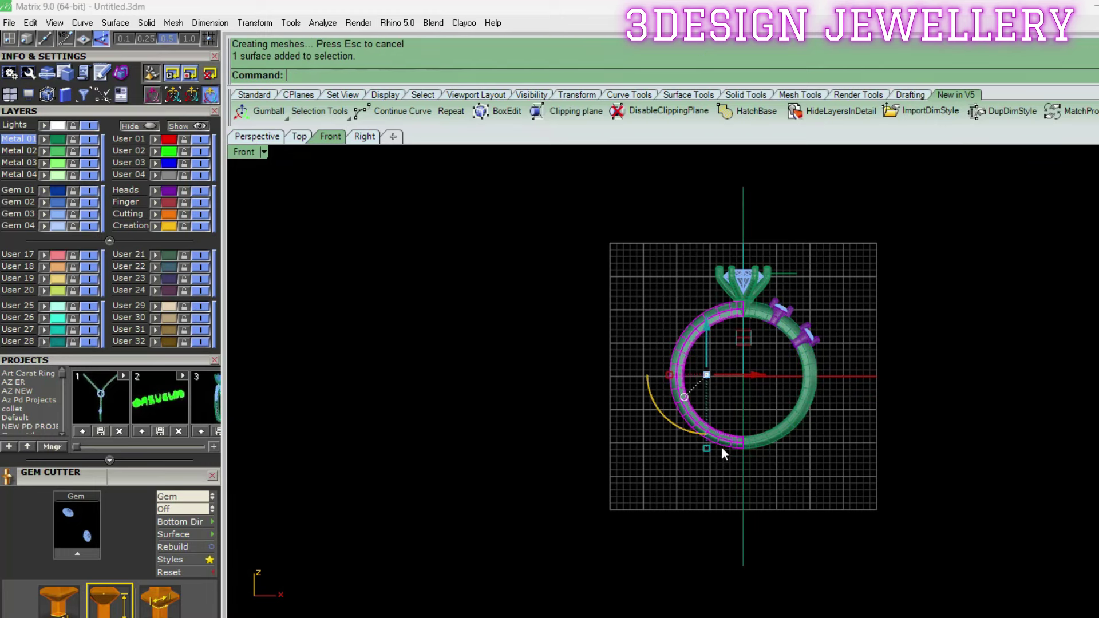
{"action": "scroll", "coordinate": [710, 394], "scroll_direction": "up", "scroll_amount": 2}
{"action": "key", "text": "Delete"}
Group the remaining shank half with its side heads and stones
{"action": "scroll", "coordinate": [714, 374], "scroll_direction": "up", "scroll_amount": 3}
{"action": "left_click", "coordinate": [736, 359], "text": "shift"}
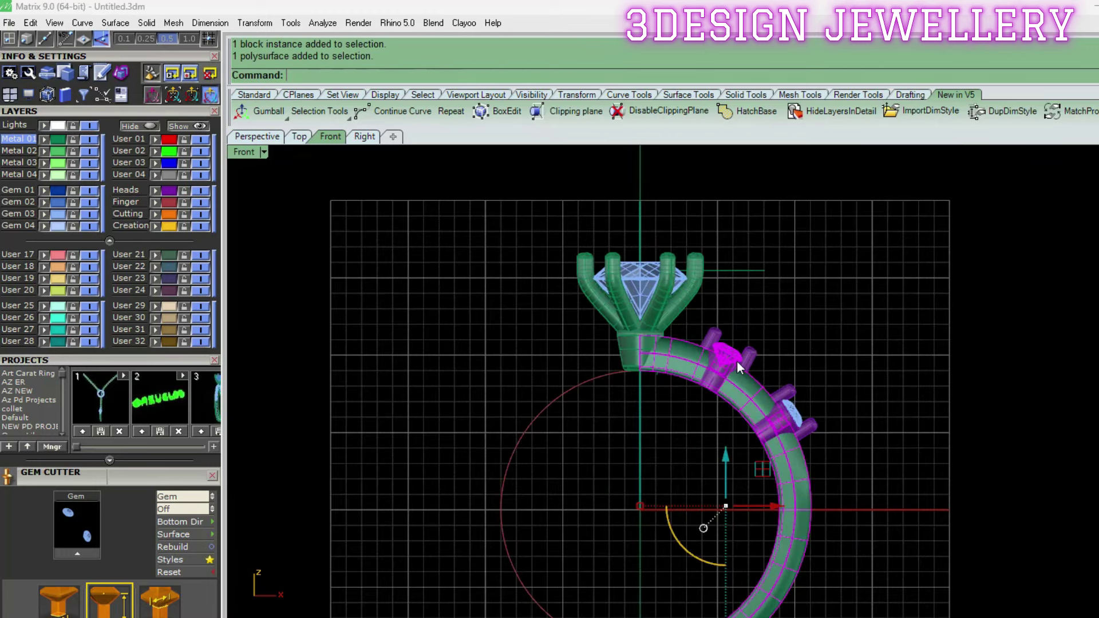
{"action": "left_click", "coordinate": [789, 409], "text": "shift"}
{"action": "scroll", "coordinate": [796, 406], "scroll_direction": "down", "scroll_amount": 1}
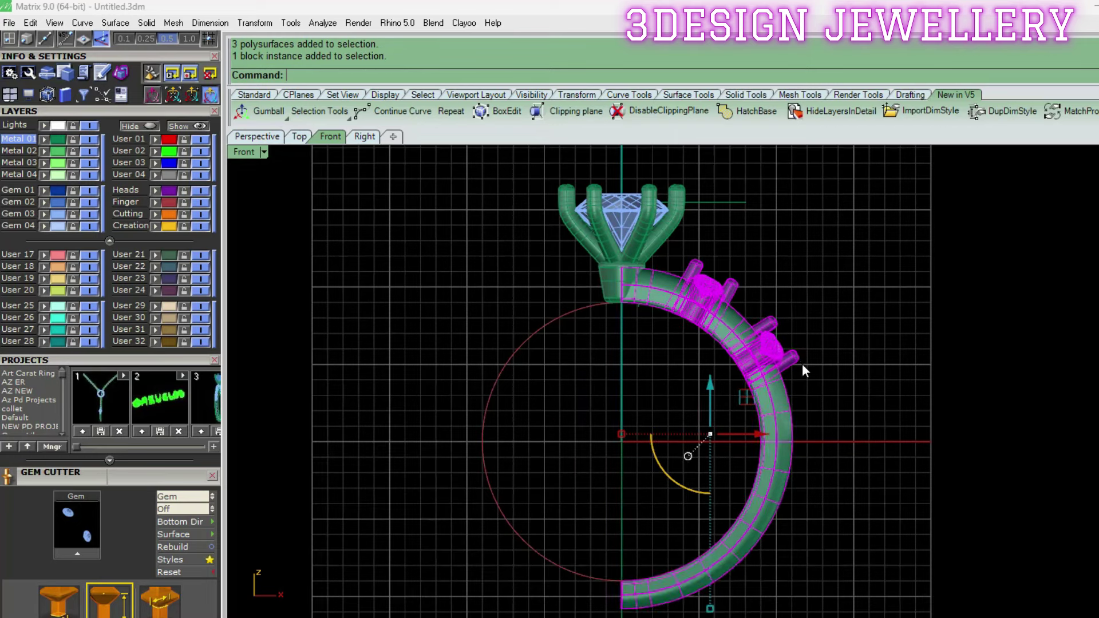
{"action": "type", "text": "g"}
{"action": "key", "text": "Return"}
{"action": "scroll", "coordinate": [792, 389], "scroll_direction": "down", "scroll_amount": 2}
Mirror the group across the centre line, join both shank halves, and return to four views
{"action": "type", "text": "mirror"}
{"action": "key", "text": "Return"}
{"action": "left_click", "coordinate": [650, 360]}
{"action": "left_click", "coordinate": [641, 484]}
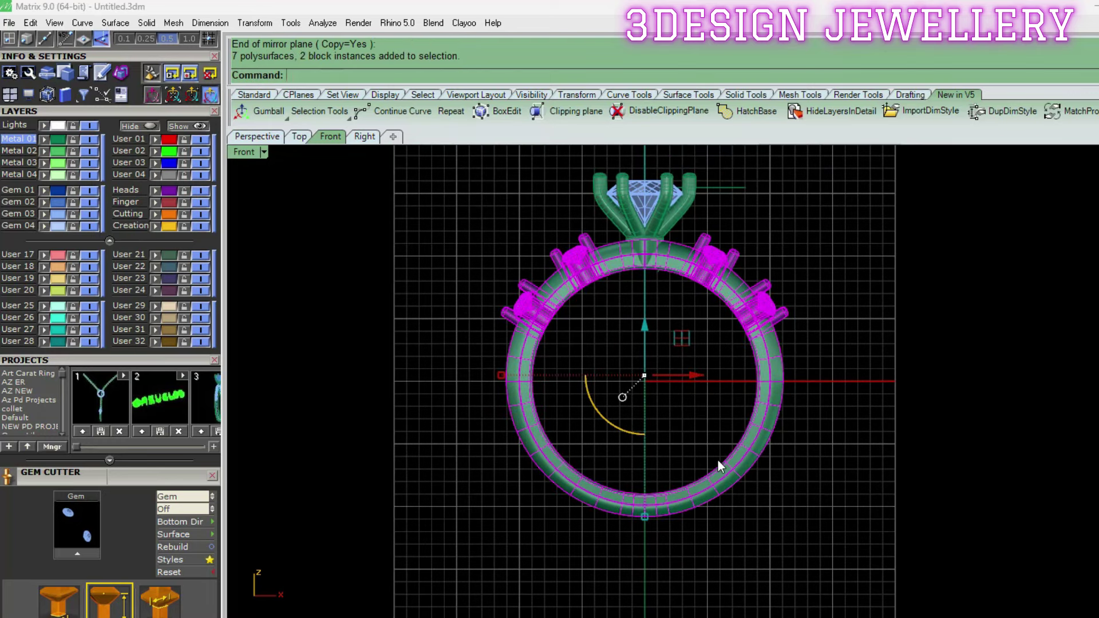
{"action": "key", "text": "ctrl+j"}
{"action": "key", "text": "F4"}
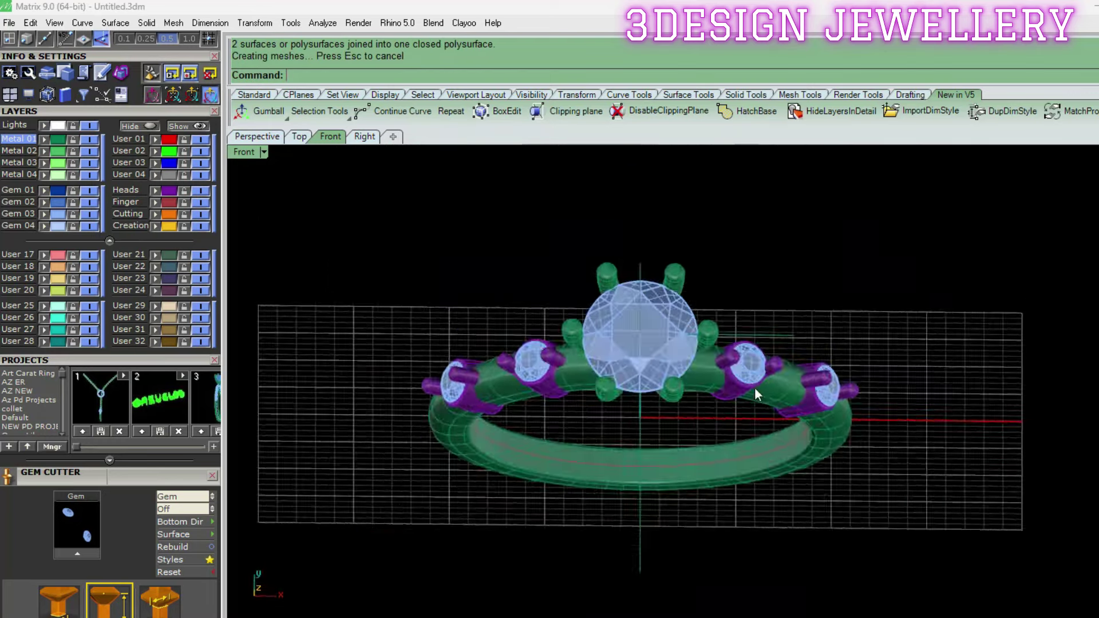
{"action": "scroll", "coordinate": [479, 270], "scroll_direction": "up", "scroll_amount": 2}
{"action": "scroll", "coordinate": [493, 264], "scroll_direction": "up", "scroll_amount": 1}
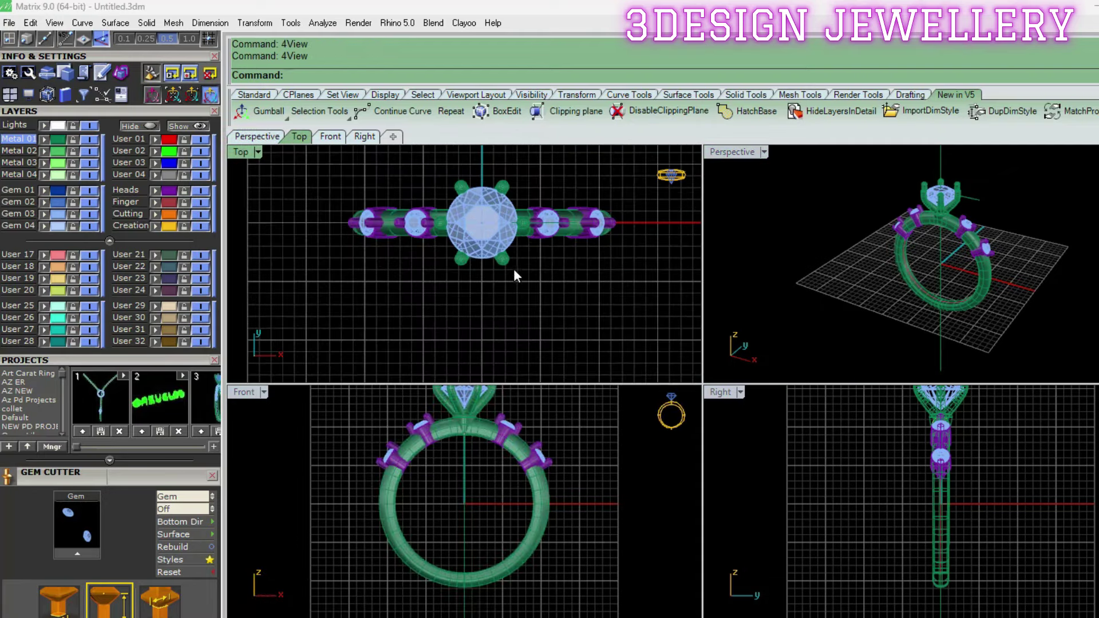
{"action": "double_click", "coordinate": [745, 152]}
{"action": "mouse_move", "coordinate": [760, 165]}
{"action": "right_mouse_down"}
{"action": "mouse_move", "coordinate": [801, 359]}
{"action": "mouse_move", "coordinate": [757, 385]}
{"action": "right_mouse_up"}
{"action": "scroll", "coordinate": [801, 359], "scroll_direction": "up", "scroll_amount": 3}
{"action": "scroll", "coordinate": [703, 287], "scroll_direction": "up", "scroll_amount": 2}
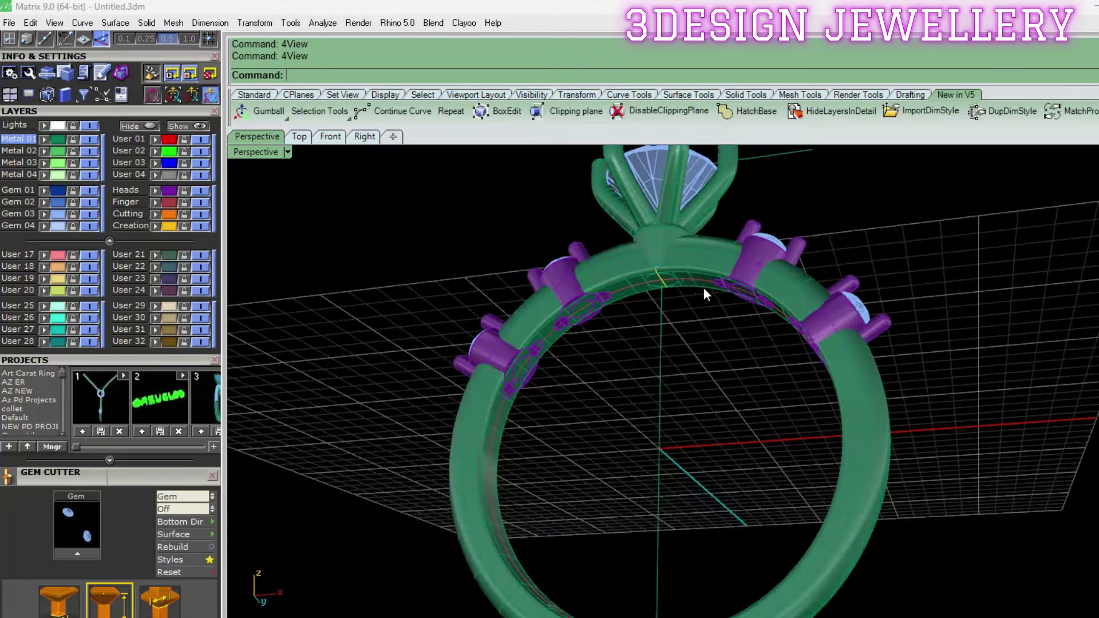
{"action": "scroll", "coordinate": [671, 263], "scroll_direction": "up", "scroll_amount": 2}
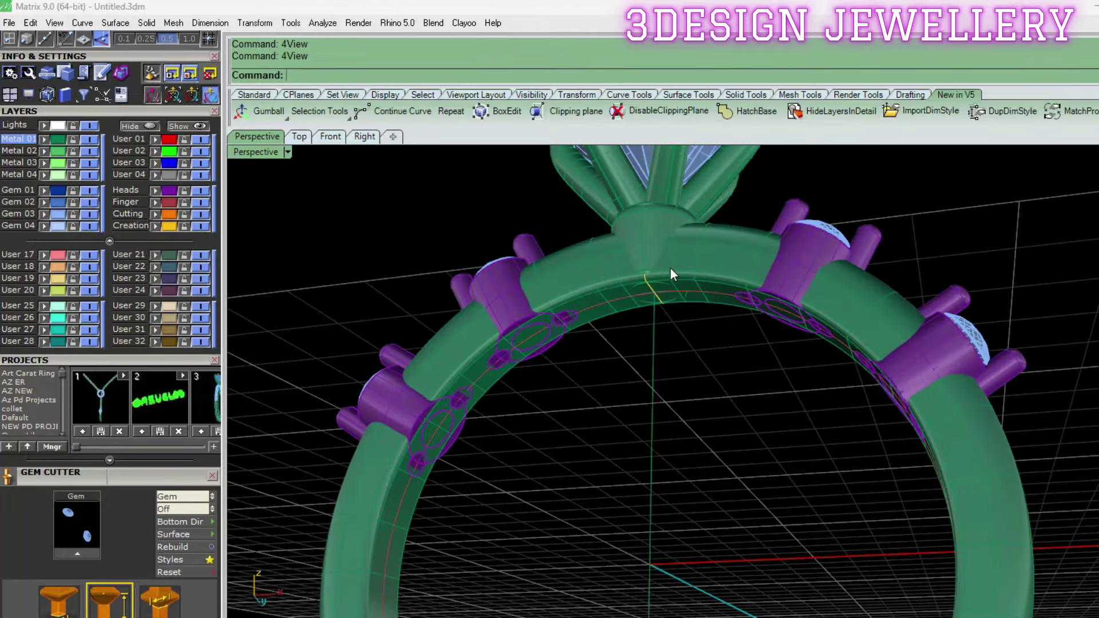